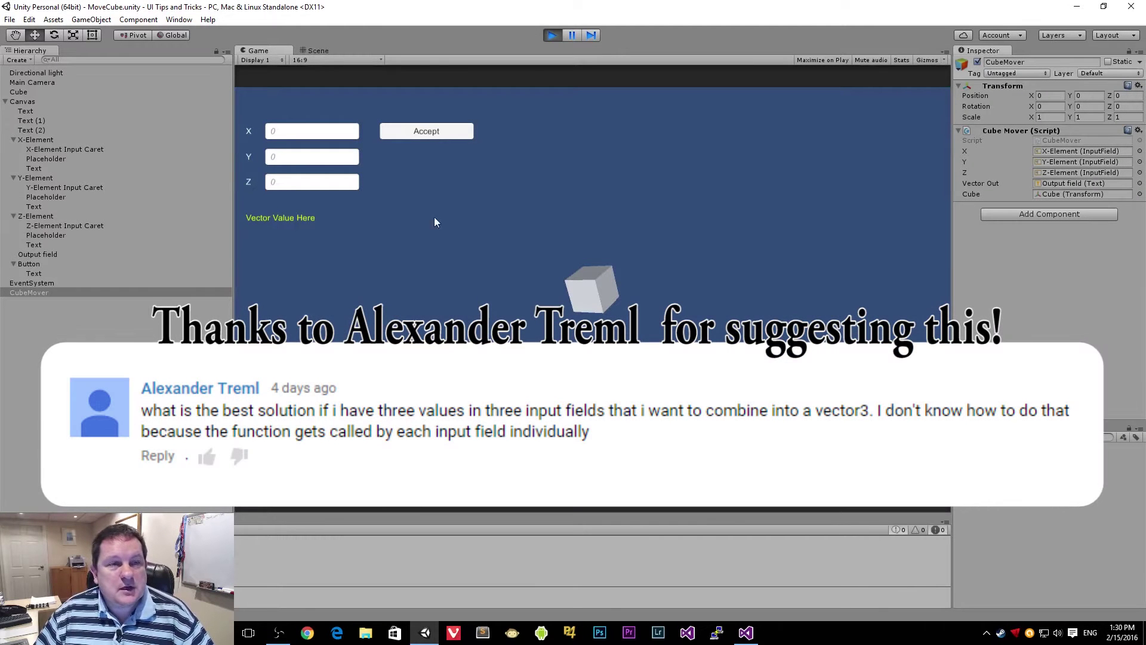
Step: In the running demo, enter 3 in the Y field and Accept to raise the cube
click(332, 160)
text(3)
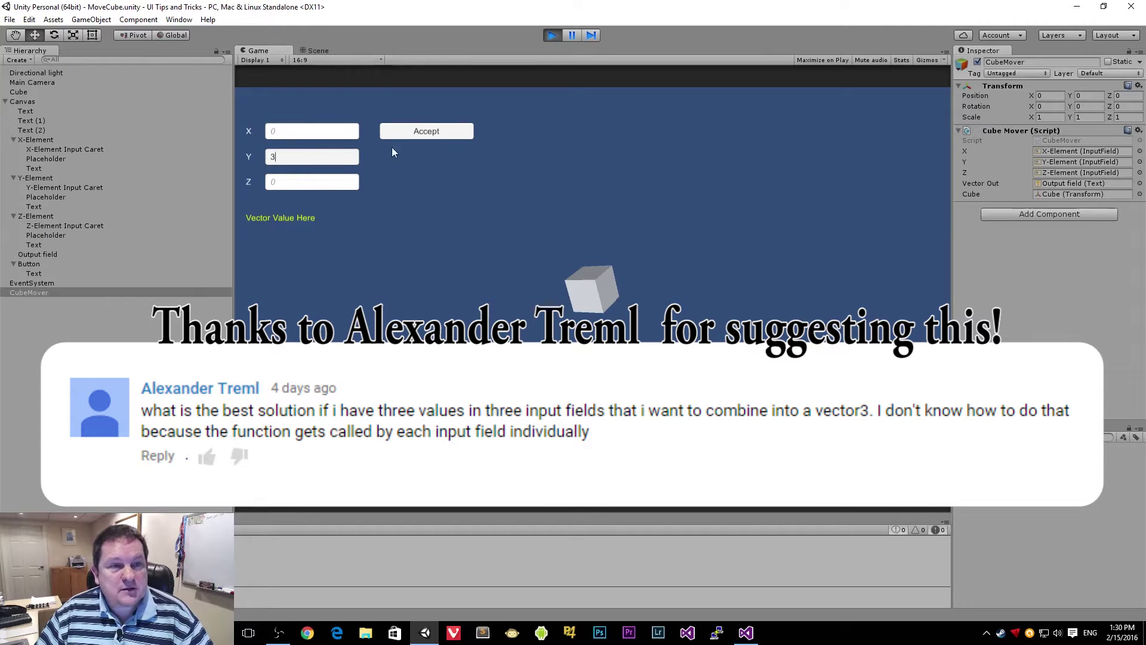
click(428, 132)
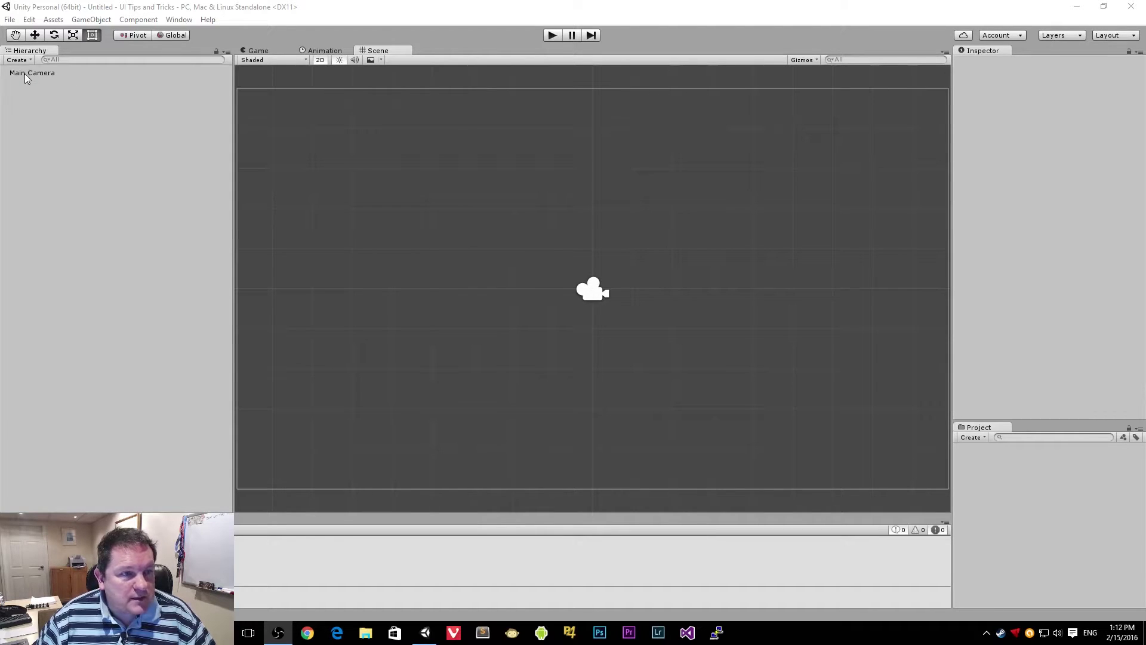
Step: Add a UI Input Field from the Hierarchy and bring the canvas into view
right_click(52, 217)
mouse_move(99, 384)
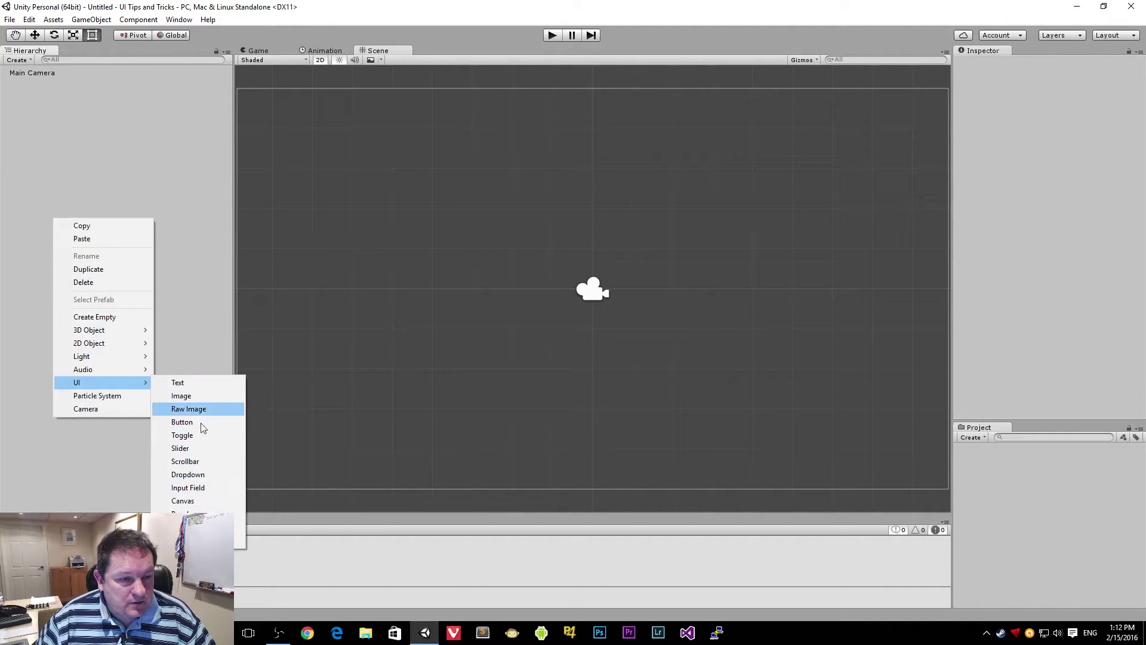
click(188, 487)
scroll(638, 220, down, 5)
scroll(637, 189, down, 5)
middle_drag(703, 172, 489, 353)
middle_drag(614, 206, 589, 246)
scroll(600, 228, down, 8)
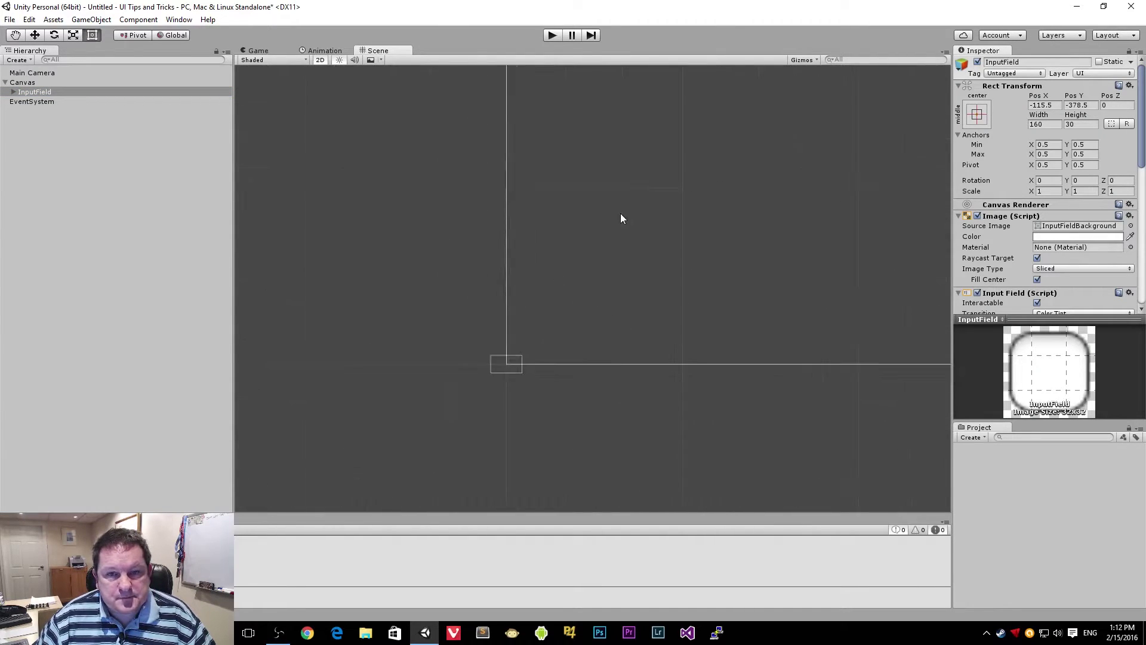
scroll(668, 194, down, 1)
key(Right)
key(Up)
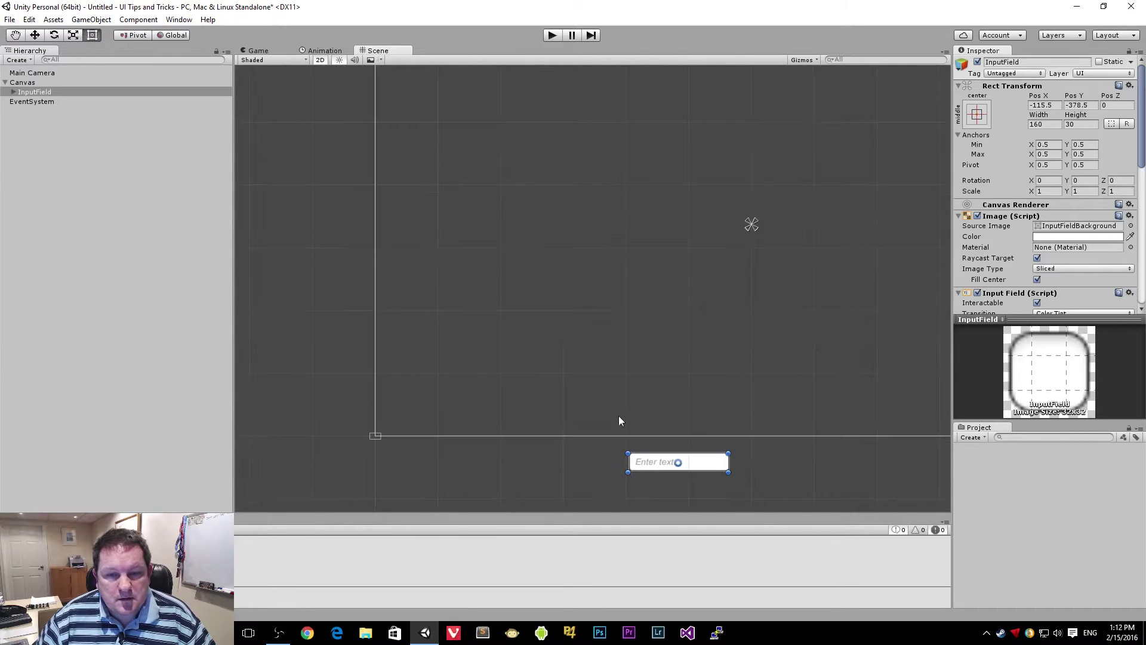
Step: Place the input field near the canvas's top-left corner, keeping its original height
drag(646, 471, 655, 468)
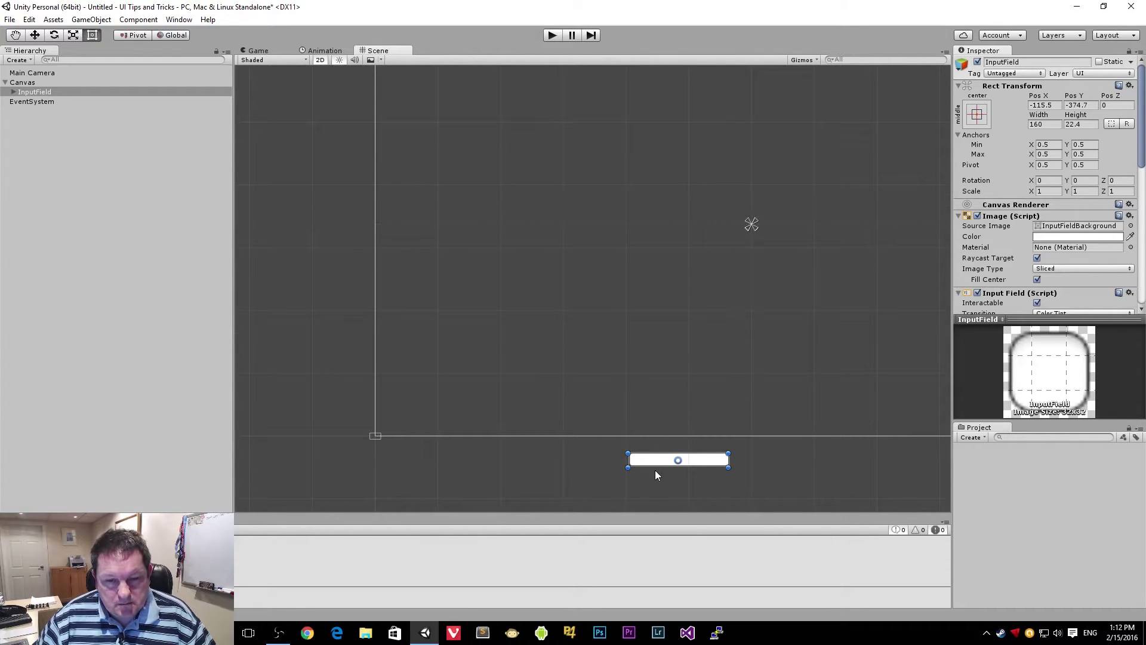
key(z)
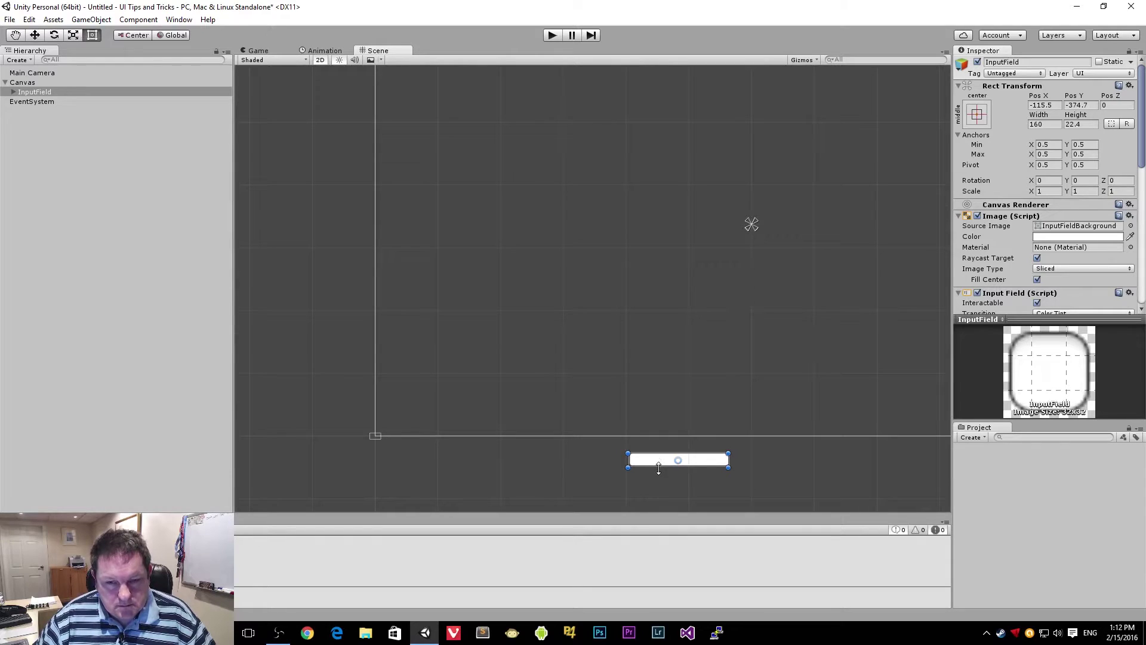
key(z)
key(ctrl+z)
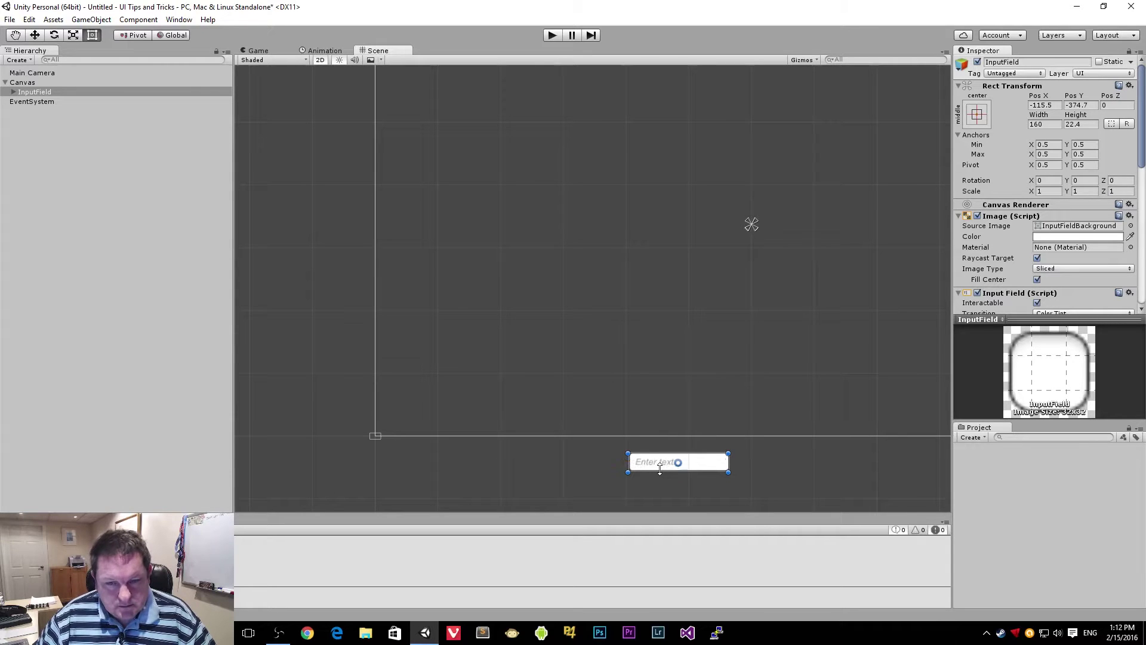
drag(658, 466, 451, 123)
scroll(478, 202, up, 2)
scroll(513, 179, down, 3)
middle_drag(549, 162, 552, 343)
drag(491, 343, 479, 295)
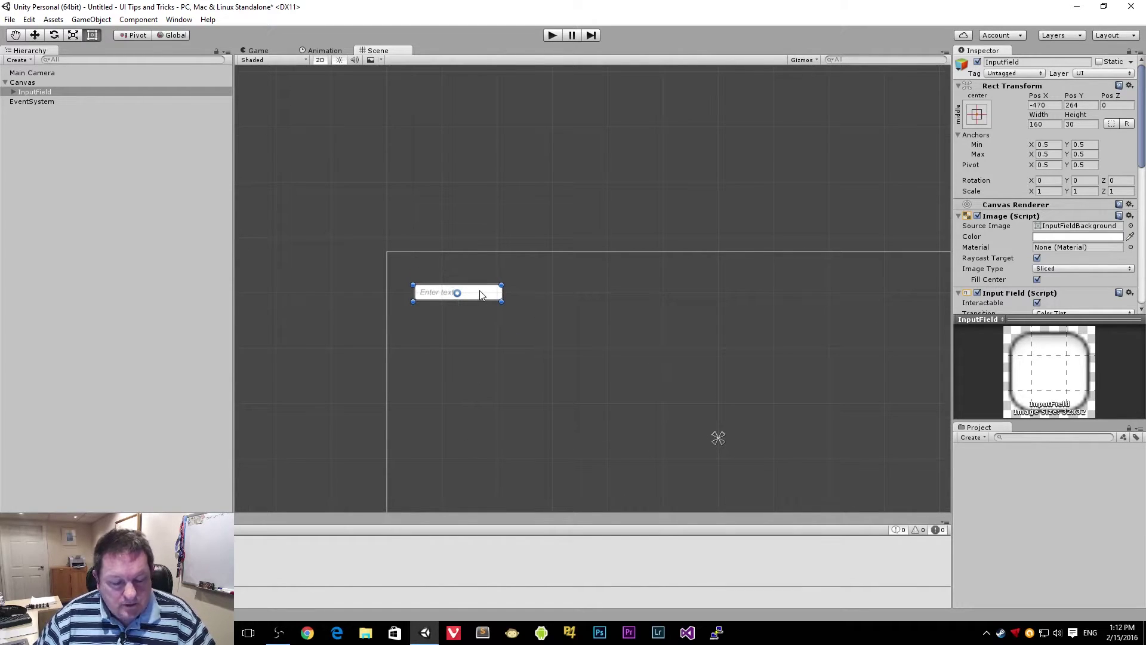
Step: Duplicate the input field twice, placing the first copy just below the original
key(ctrl+d)
drag(482, 296, 484, 340)
key(ctrl+d)
Step: Add a Text label beside the first field, middle-aligned vertically, reading X
right_click(42, 84)
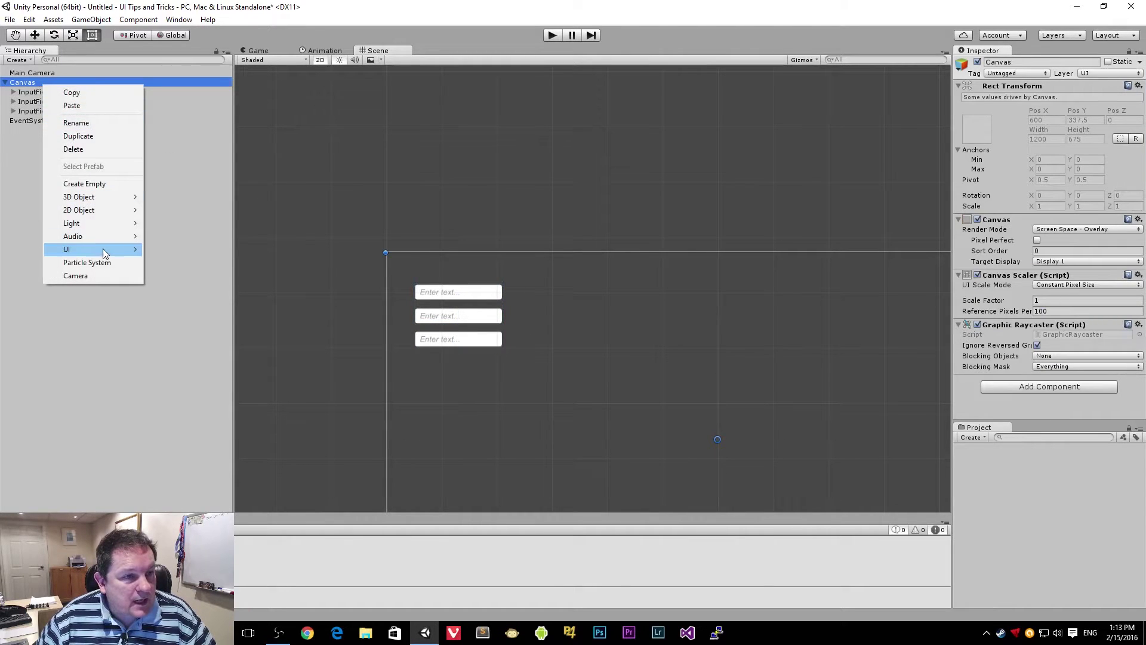
mouse_move(103, 249)
click(166, 250)
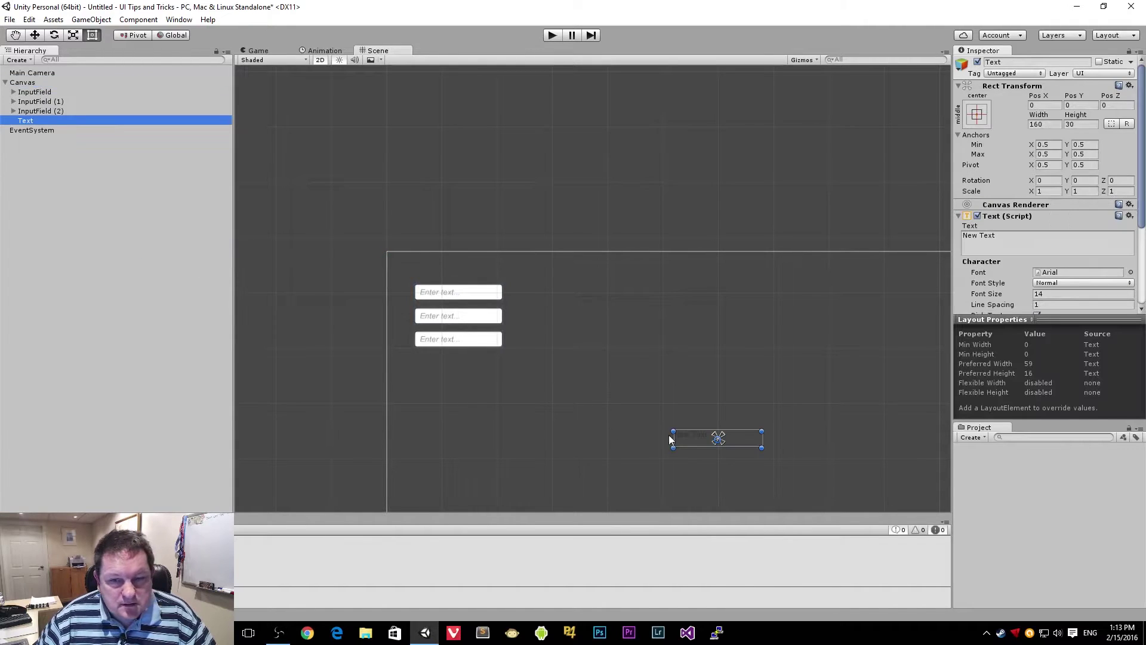
drag(673, 437, 410, 292)
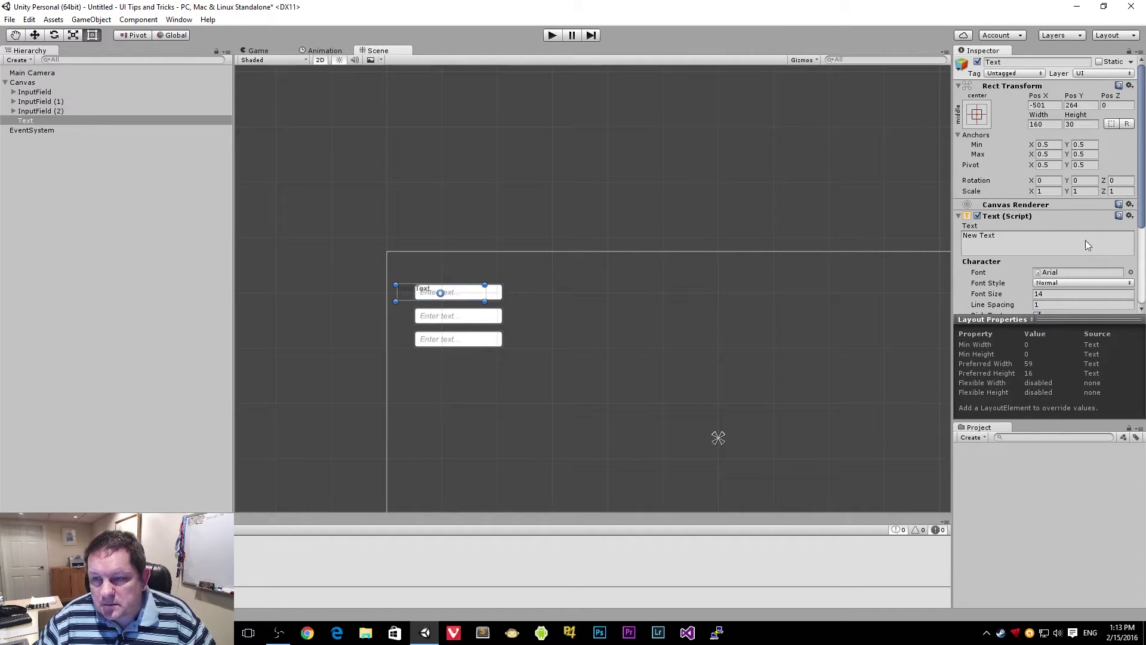
scroll(1086, 241, down, 3)
click(1093, 266)
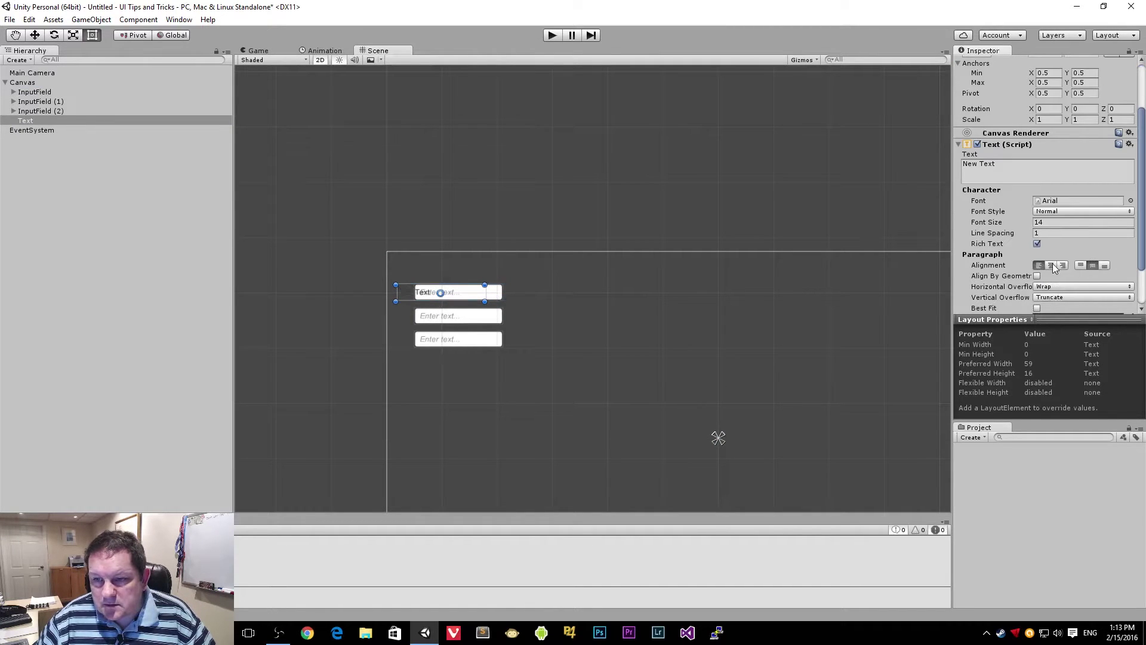
click(974, 166)
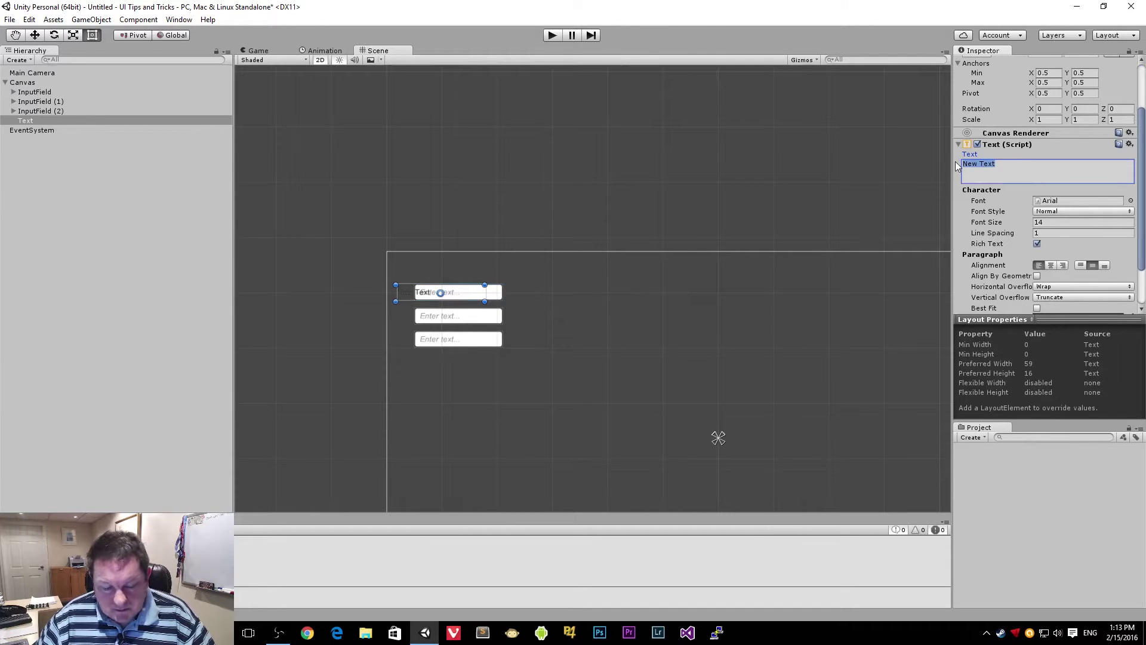
text(X)
click(408, 293)
Step: Duplicate the label beside the second field and change it to Y
key(ctrl+d)
drag(405, 293, 403, 325)
click(962, 164)
key(BackSpace)
text(Y)
click(405, 321)
Step: Duplicate again beside the third field and change it to Z
key(ctrl+d)
drag(407, 321, 407, 344)
click(962, 165)
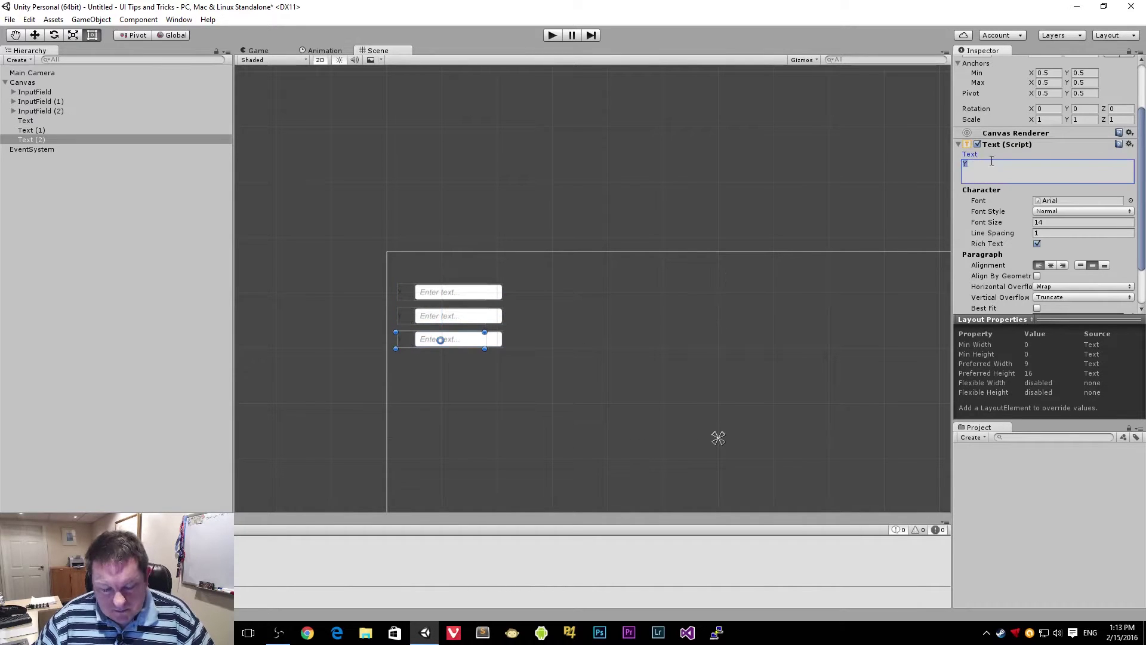
text(Z)
click(487, 270)
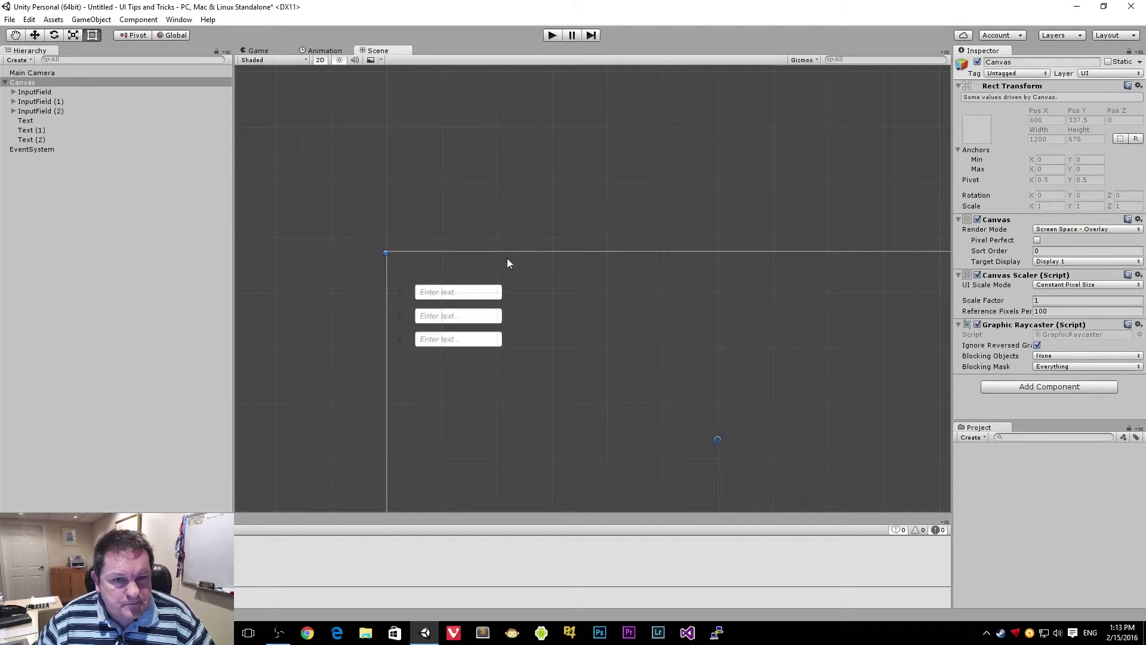
click(406, 295)
Step: Set the X, Y and Z labels' text colour to white and check them in the Game view
shift+click(396, 314)
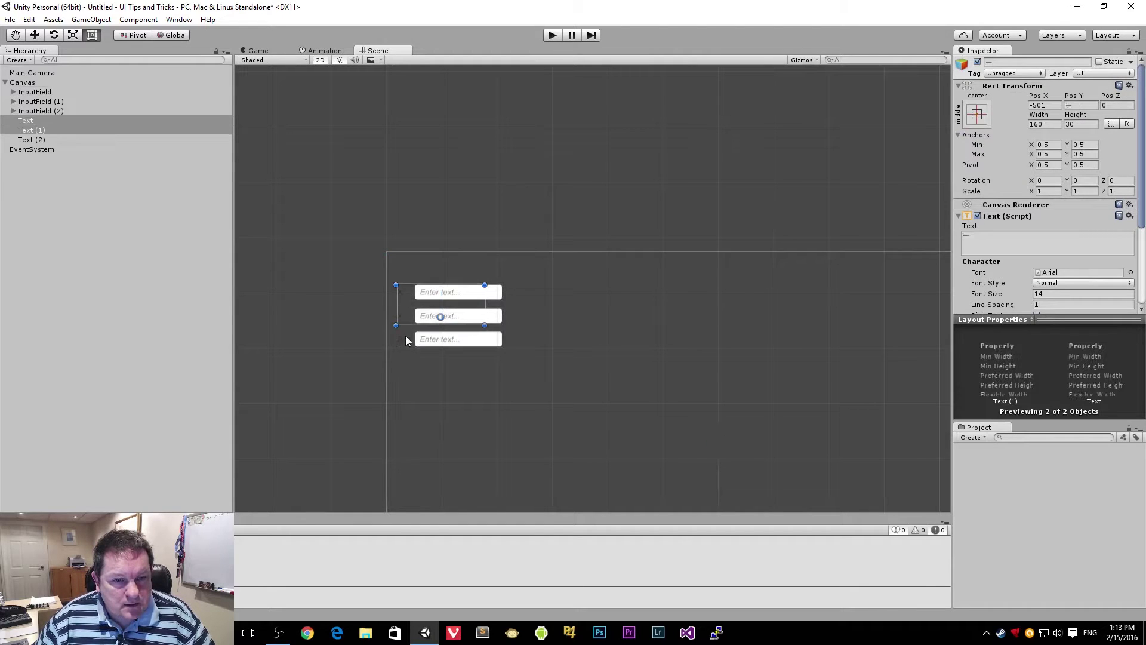
shift+click(406, 341)
scroll(1070, 271, down, 3)
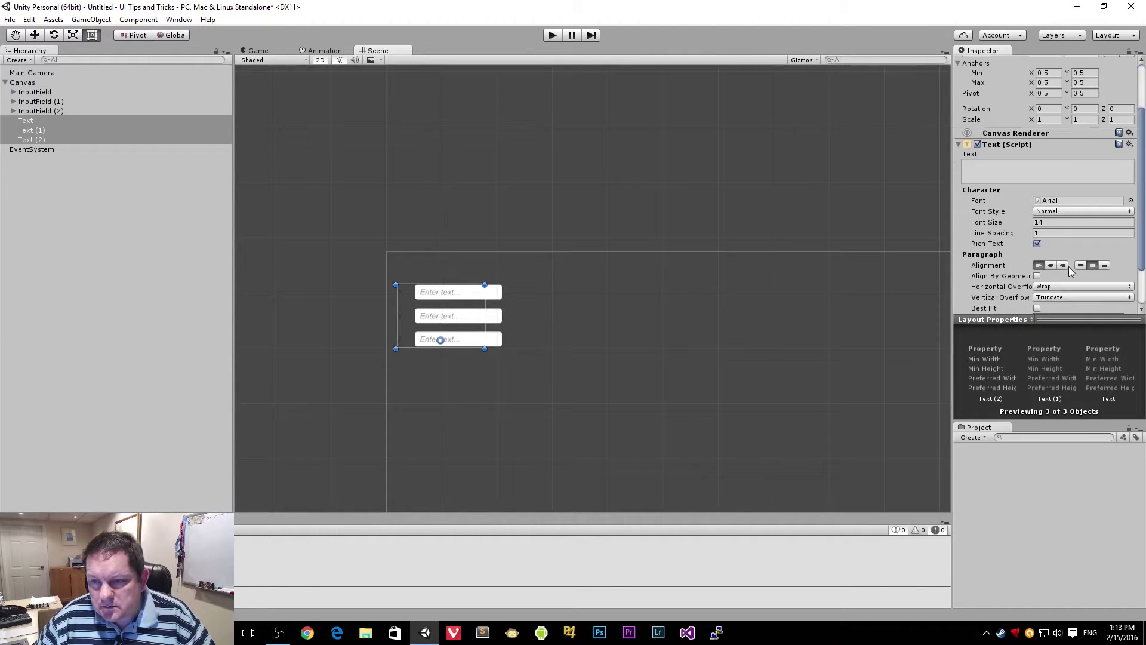
scroll(1066, 275, down, 1)
click(1061, 281)
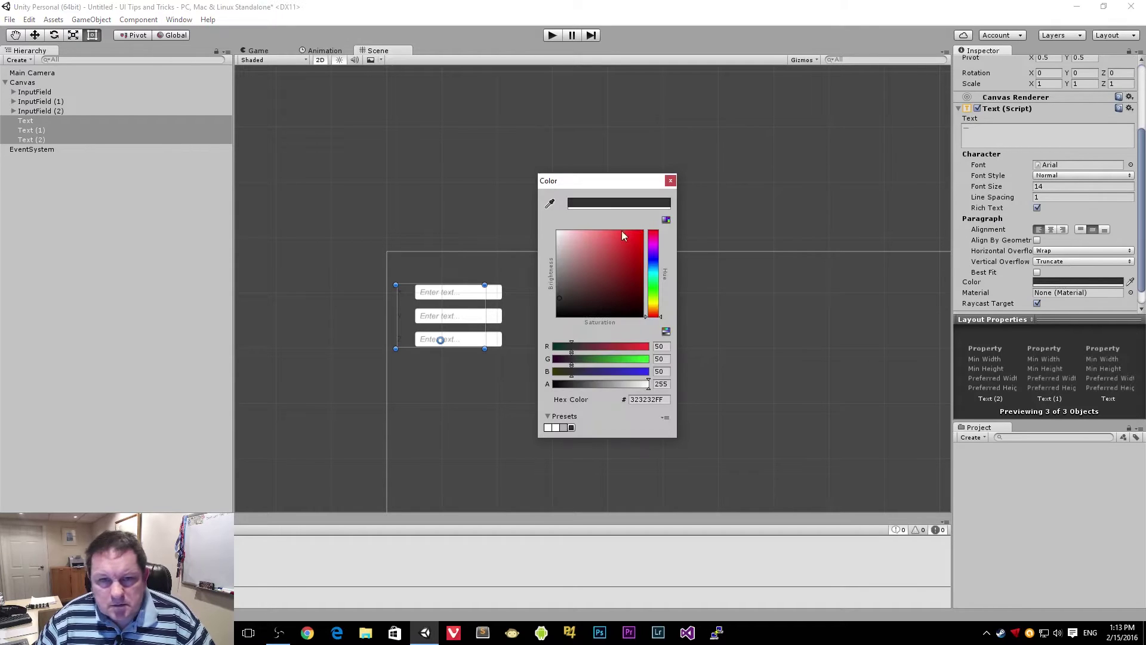
drag(617, 240, 521, 220)
click(670, 180)
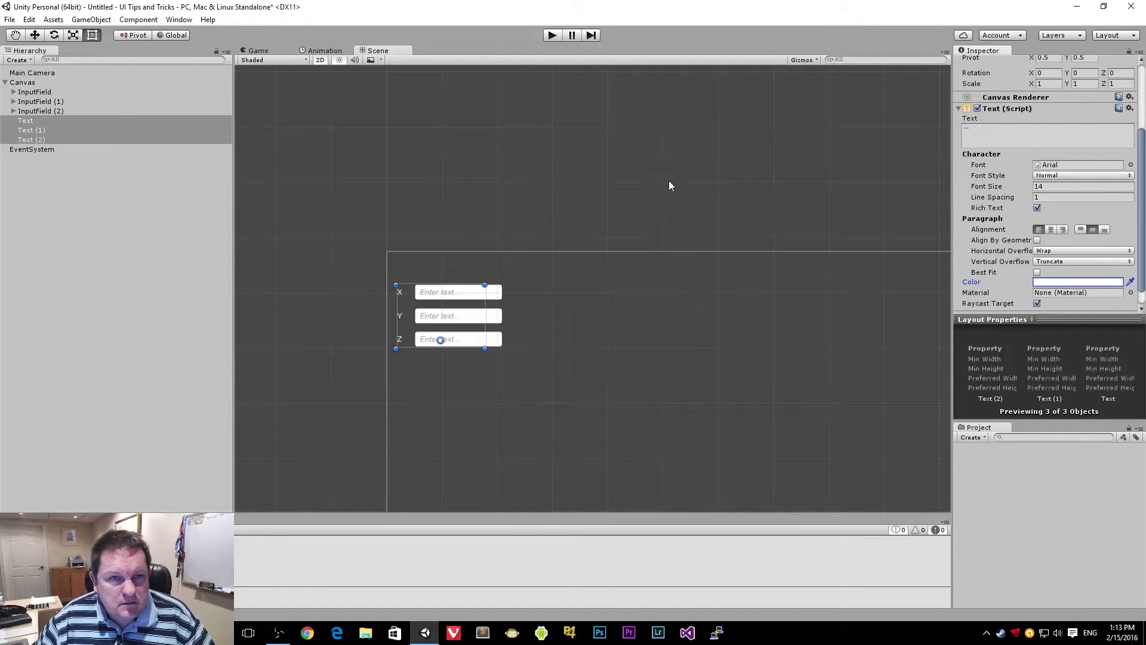
click(258, 51)
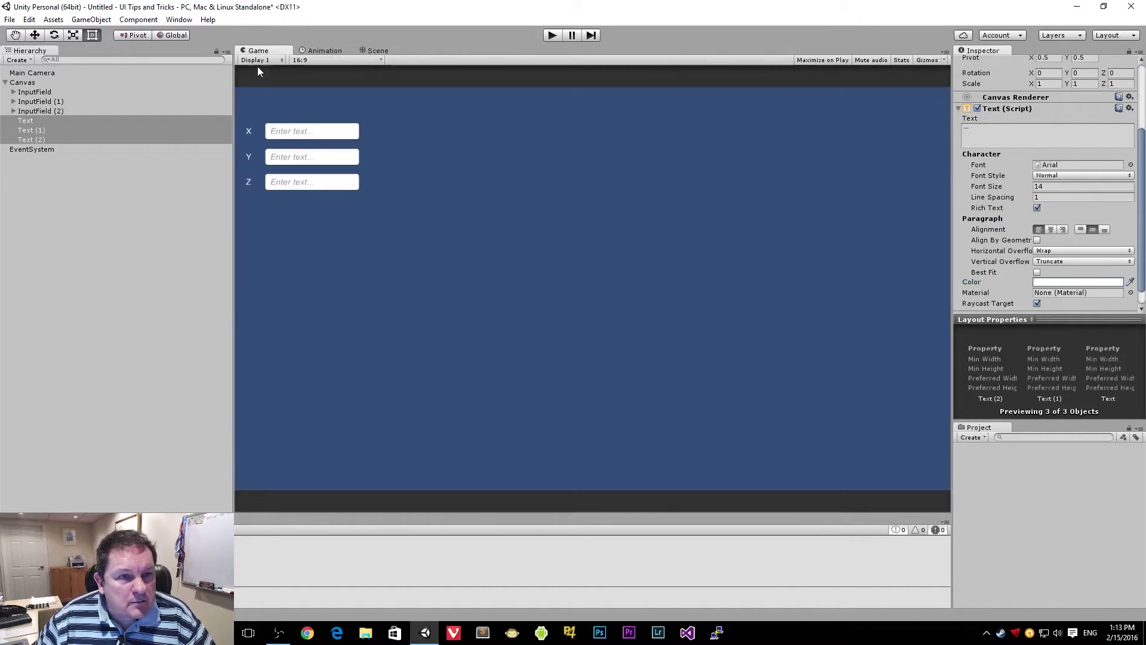
click(376, 50)
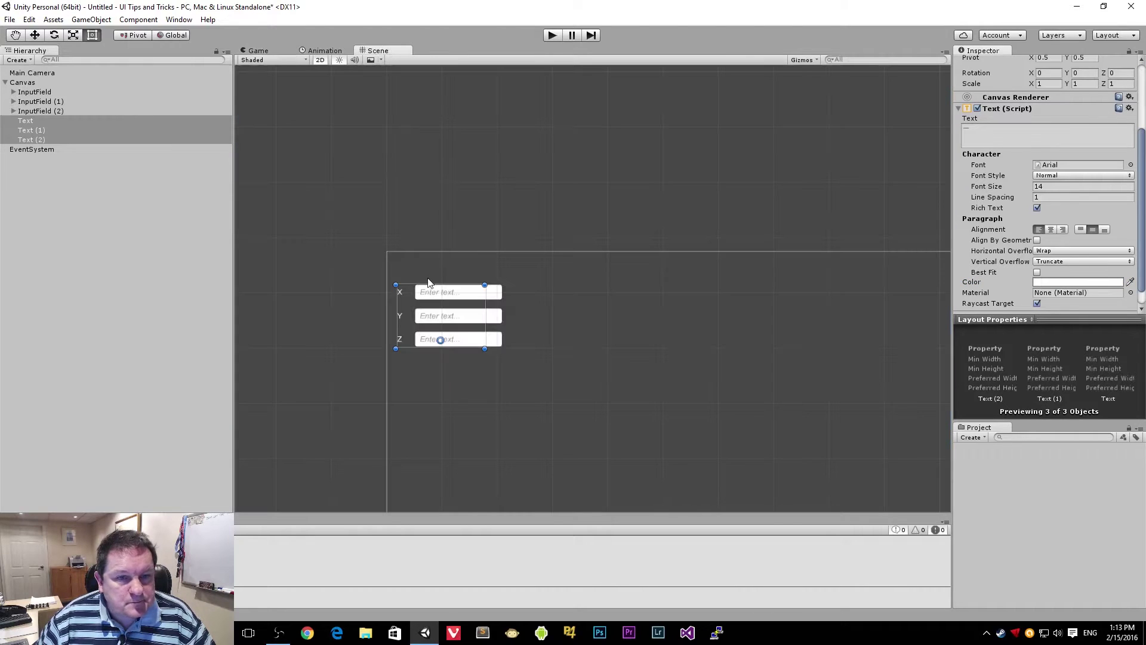
click(497, 295)
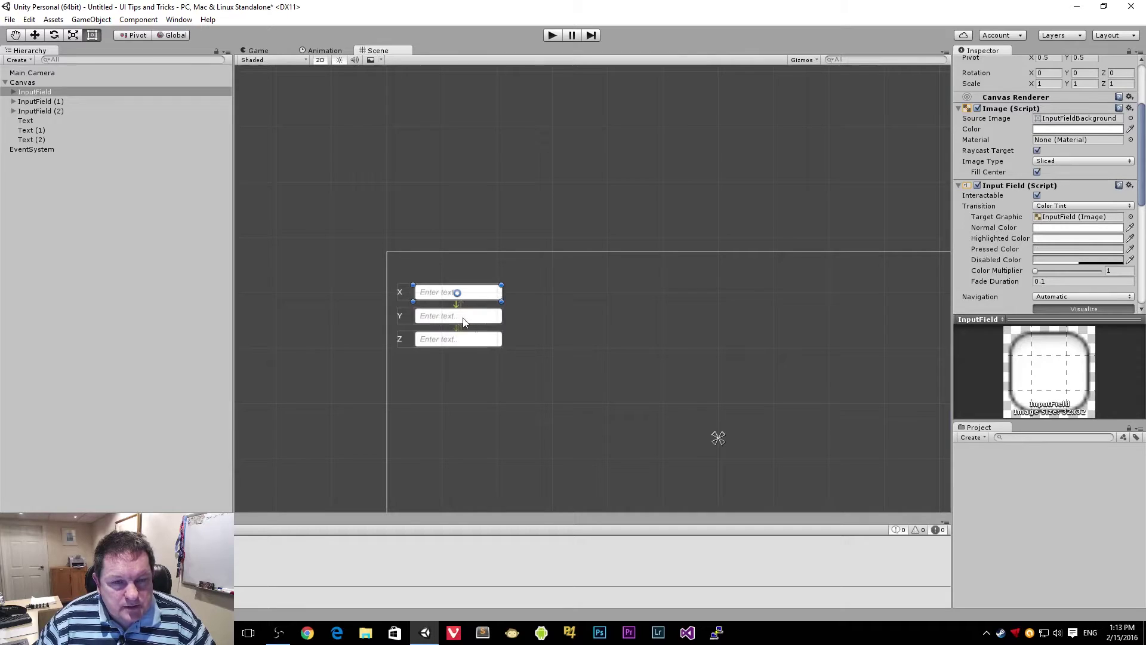
Step: Set Content Type to Decimal Number on InputField, InputField (1) and InputField (2) together
click(14, 101)
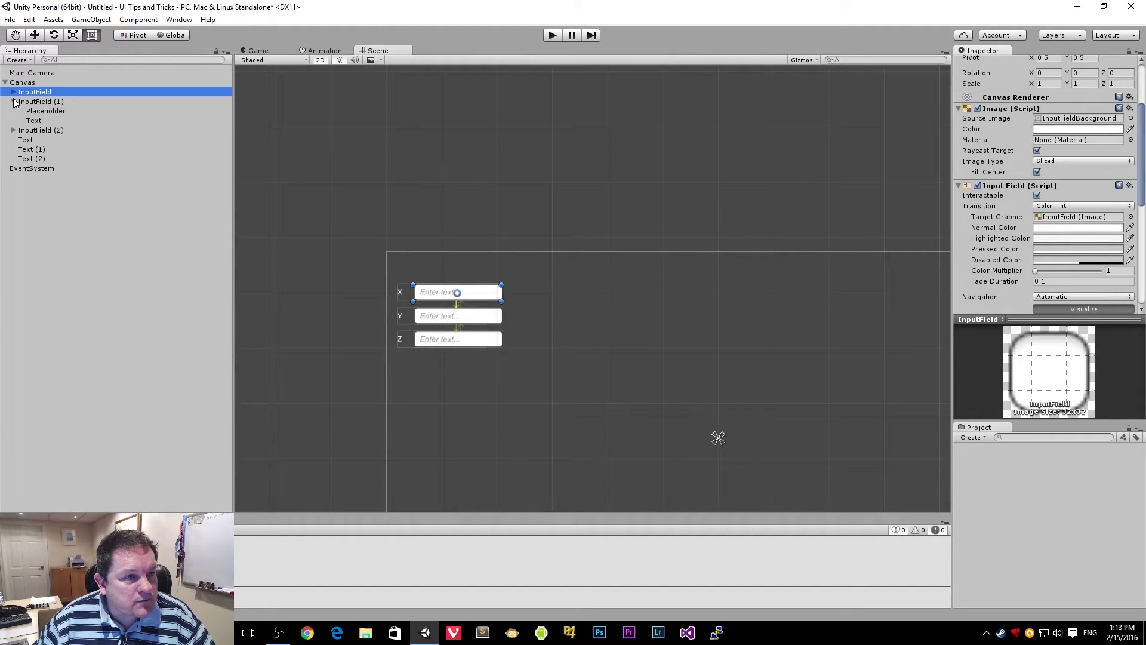
click(45, 101)
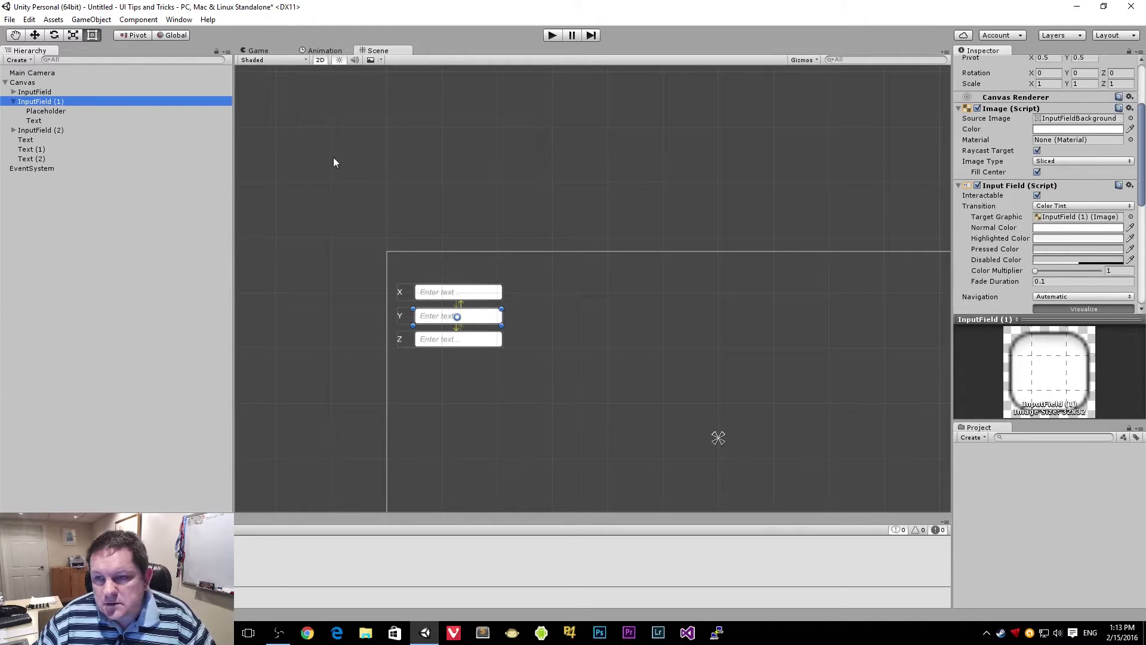
scroll(990, 238, down, 5)
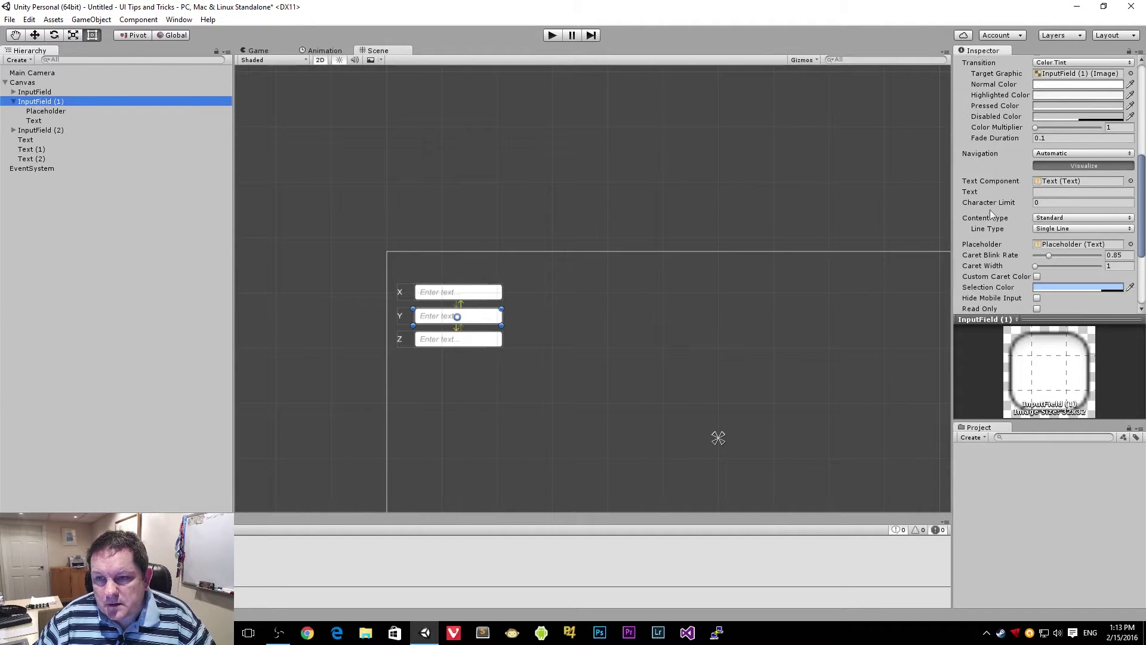
scroll(1030, 231, down, 2)
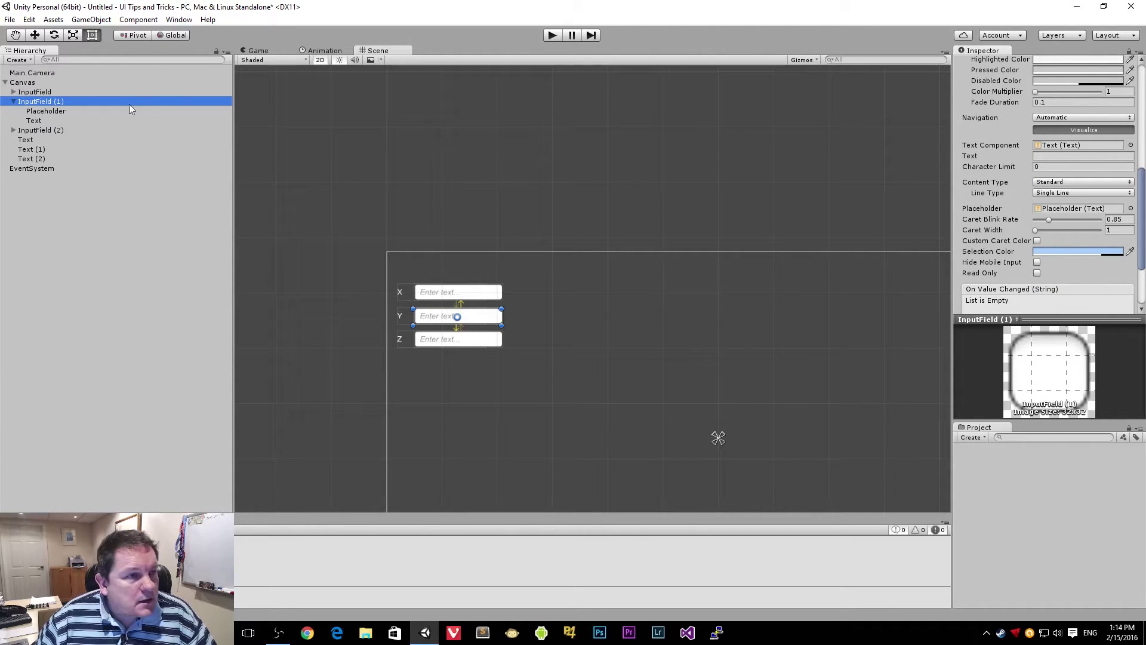
click(50, 94)
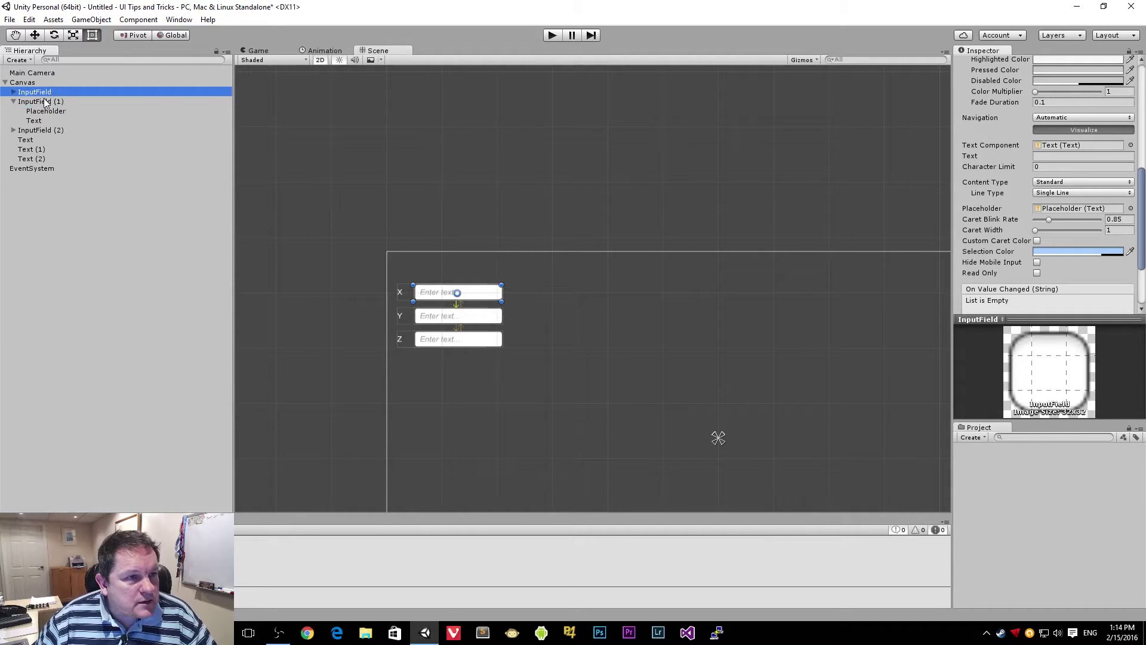
click(42, 99)
ctrl+click(34, 92)
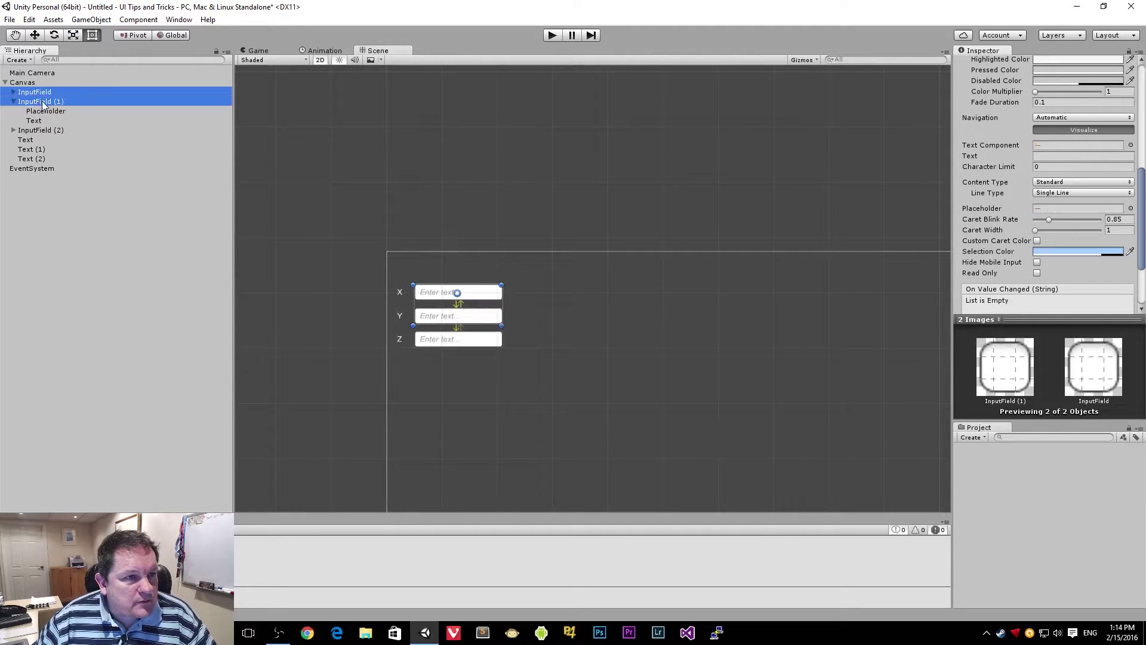
ctrl+click(41, 130)
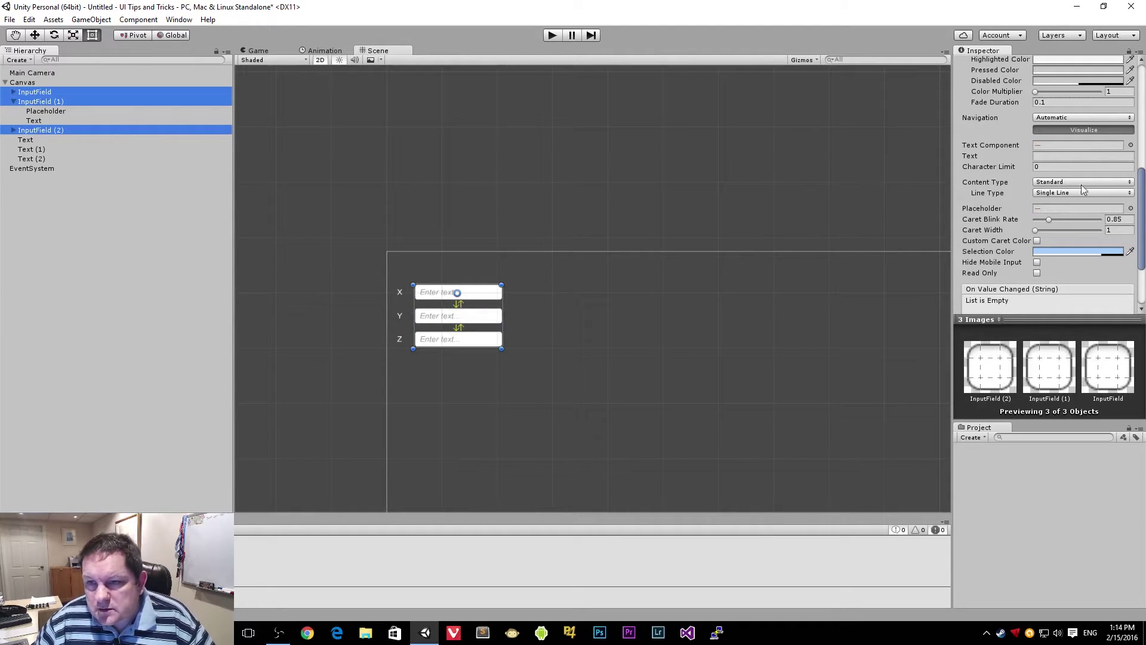
click(1046, 184)
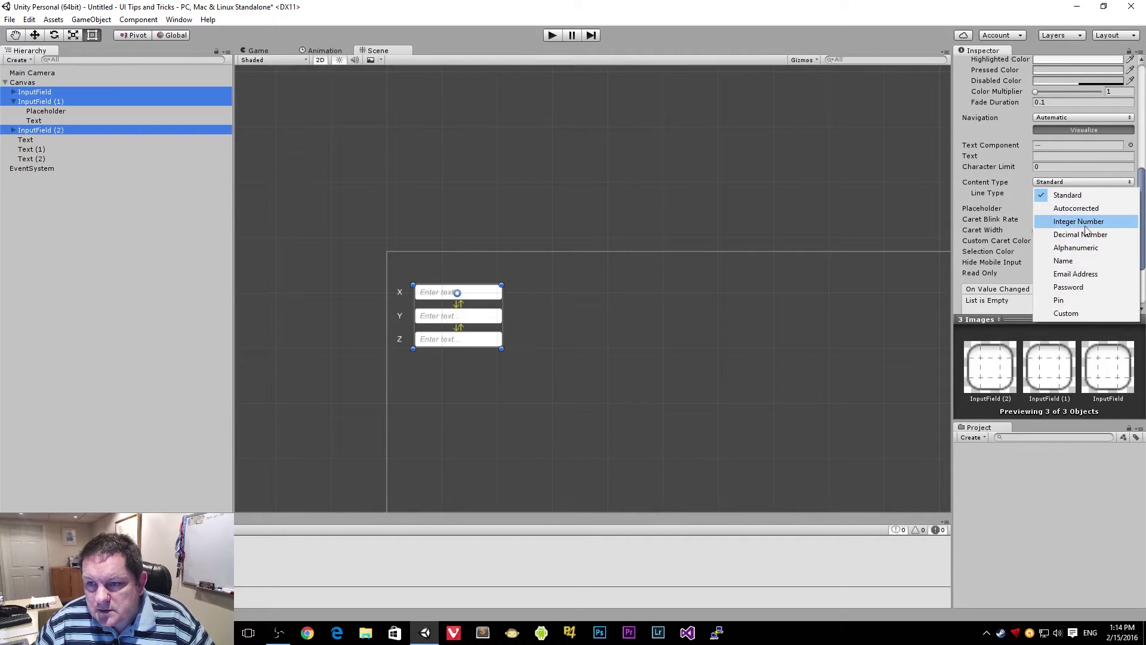
click(1064, 236)
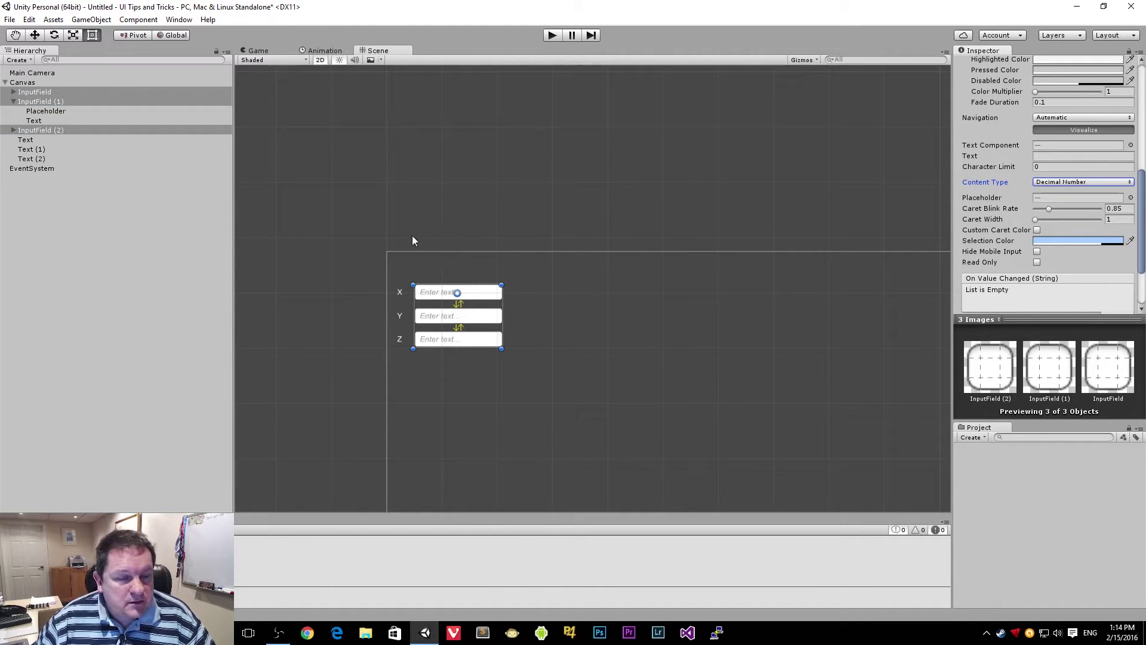
Step: Select the Placeholder children of all three input fields together
click(269, 205)
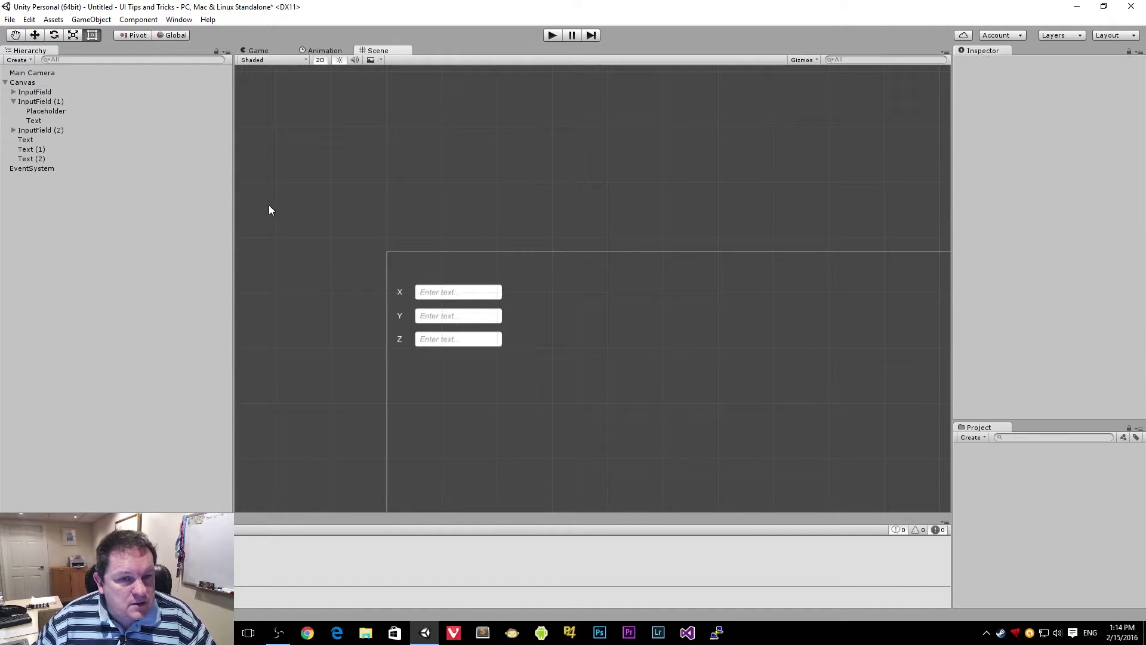
click(433, 292)
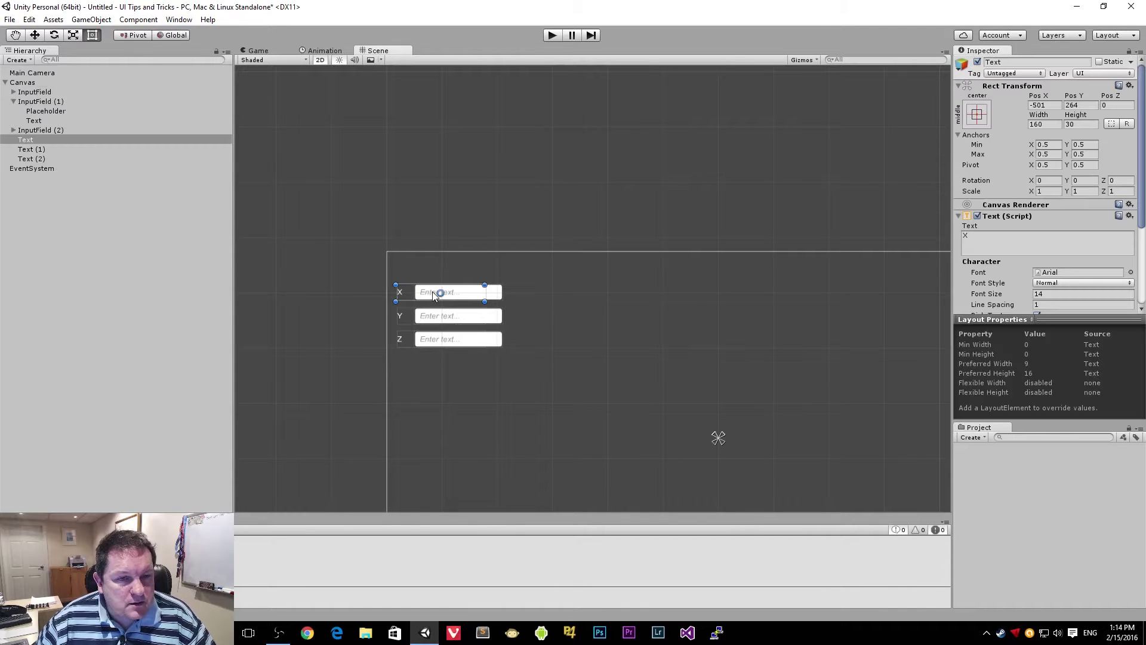
click(13, 130)
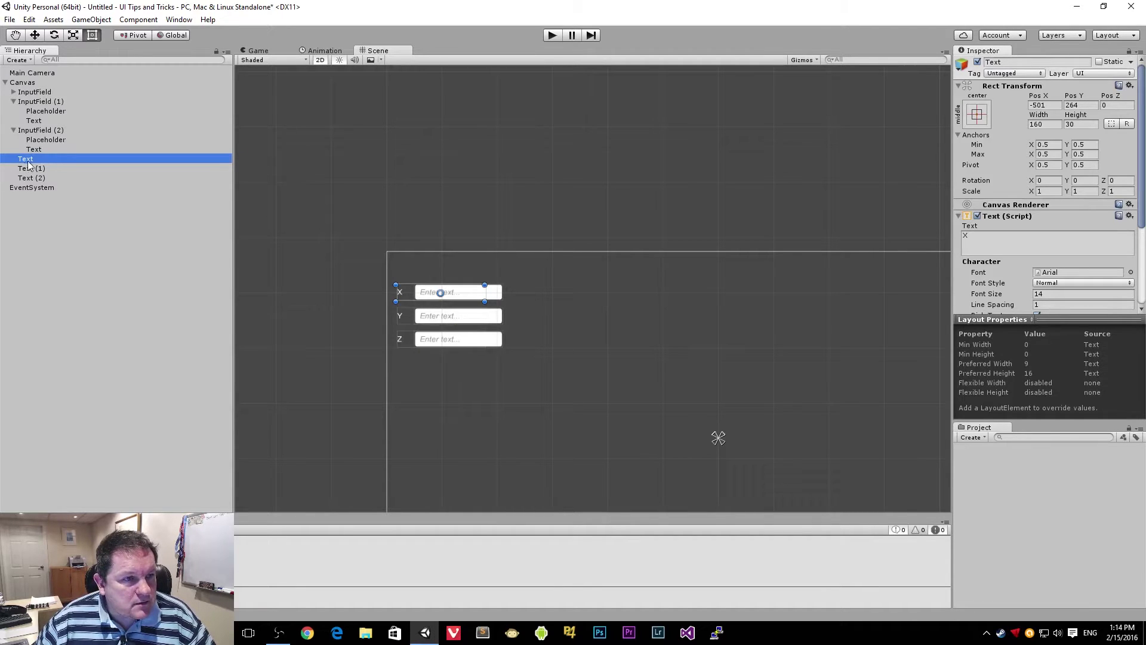
click(13, 92)
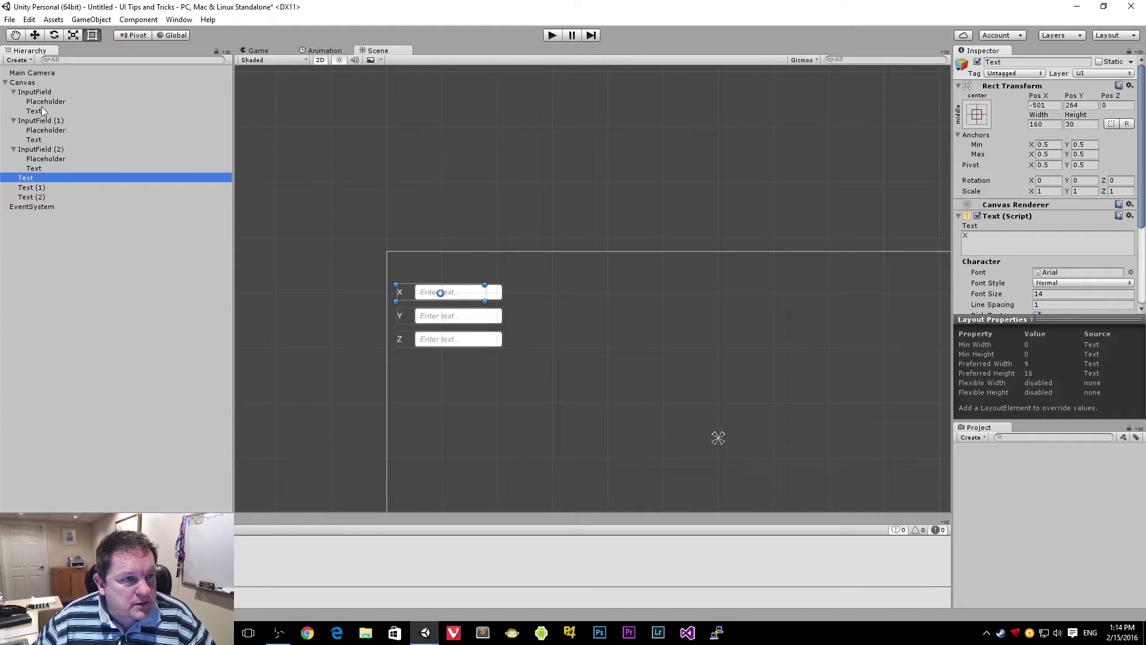
click(48, 101)
ctrl+click(53, 130)
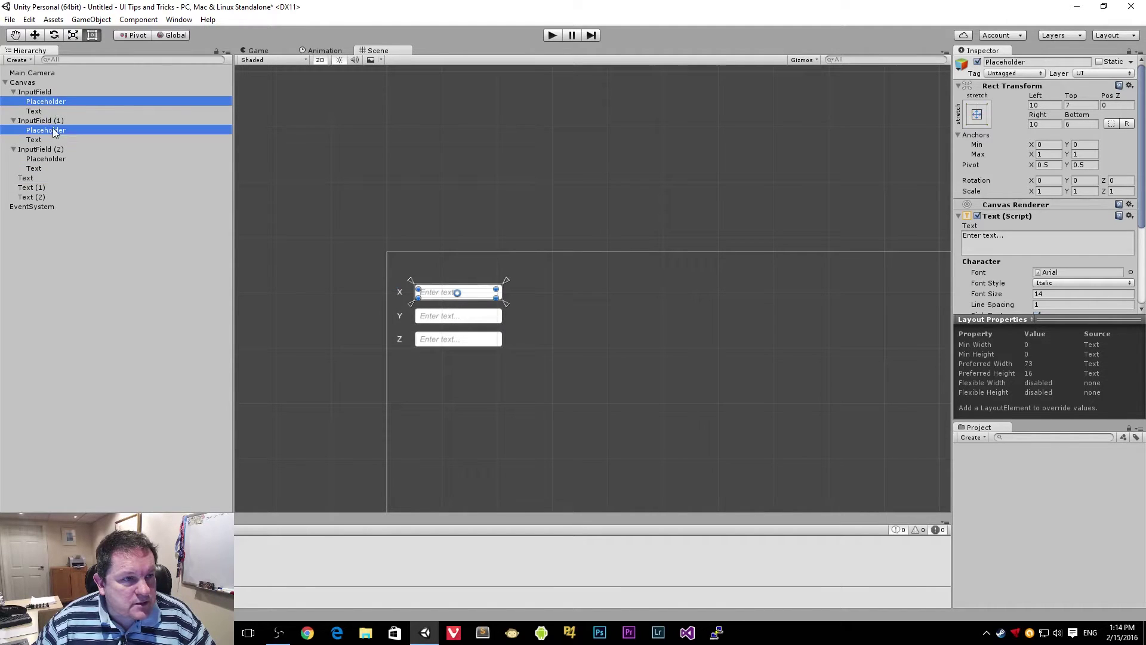
ctrl+click(49, 159)
Step: Replace the placeholders' text with 0 and start a test run
click(990, 238)
key(ctrl+a)
text(0)
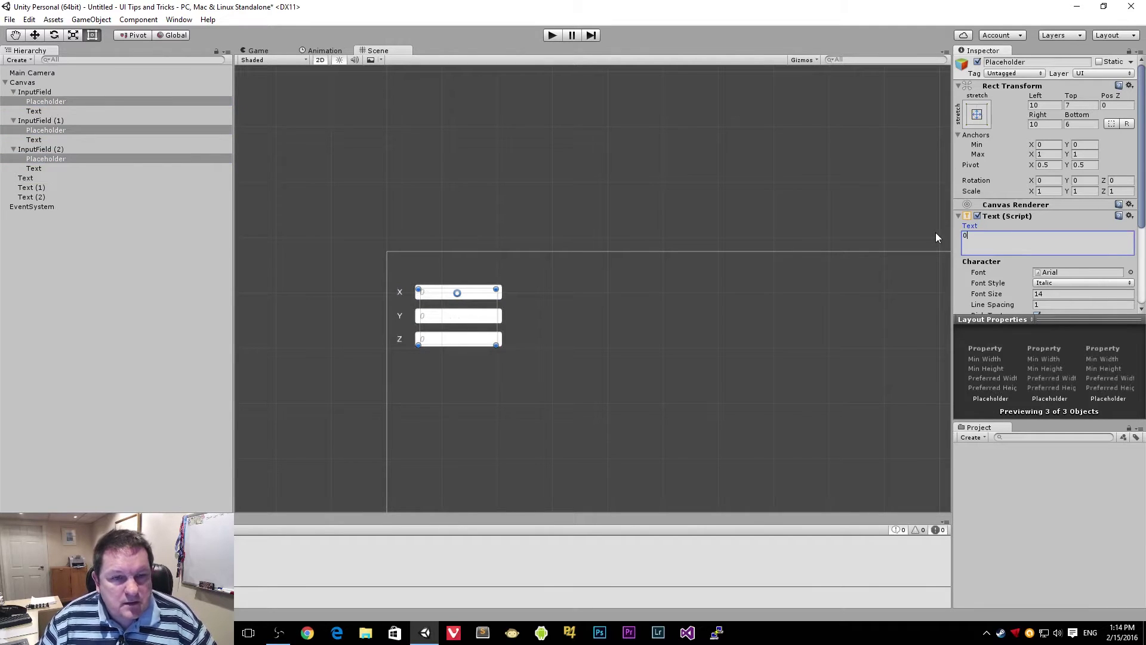
click(353, 206)
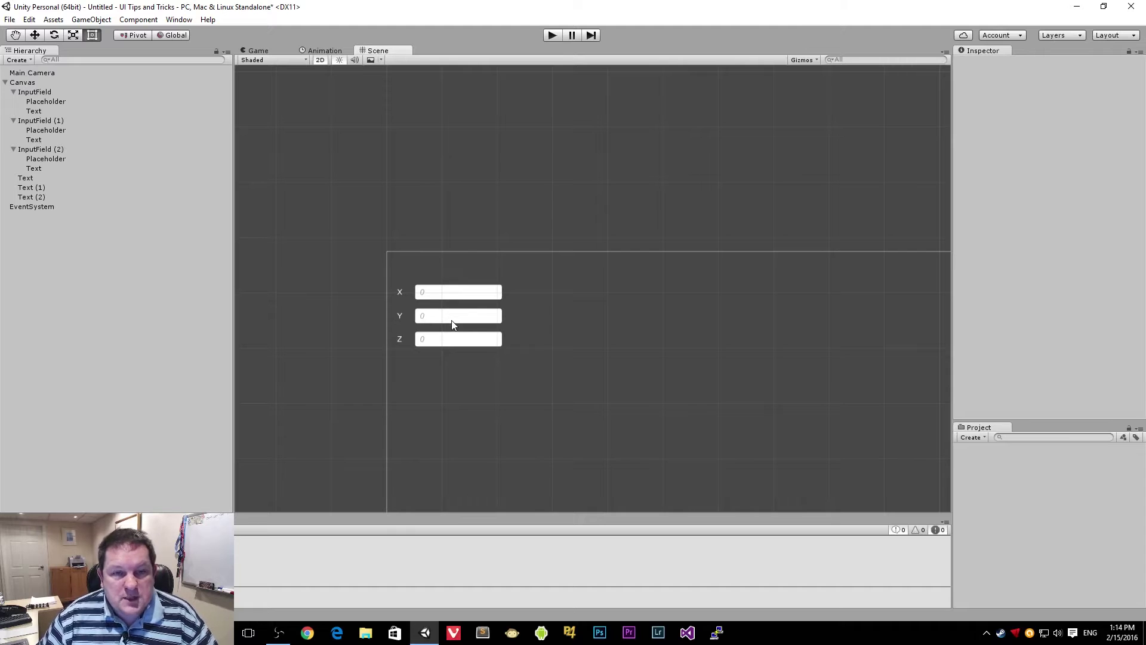
click(552, 34)
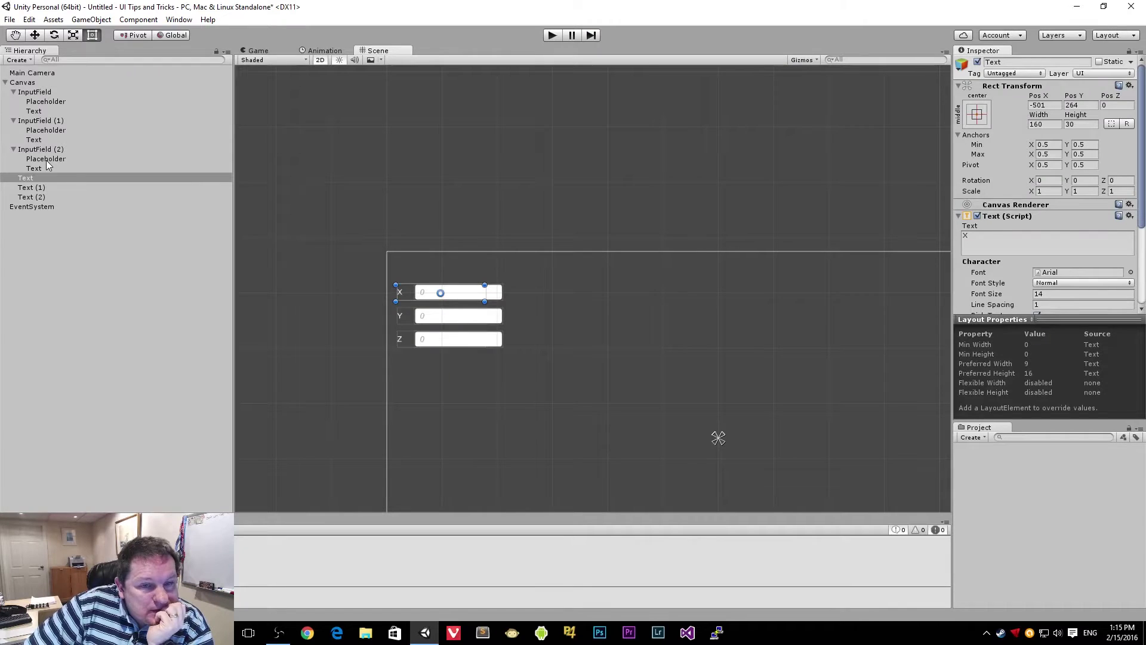
Step: Drag Text, Text (1) and Text (2) to the top of Canvas, then enter Play mode
click(34, 188)
click(33, 197)
ctrl+click(33, 188)
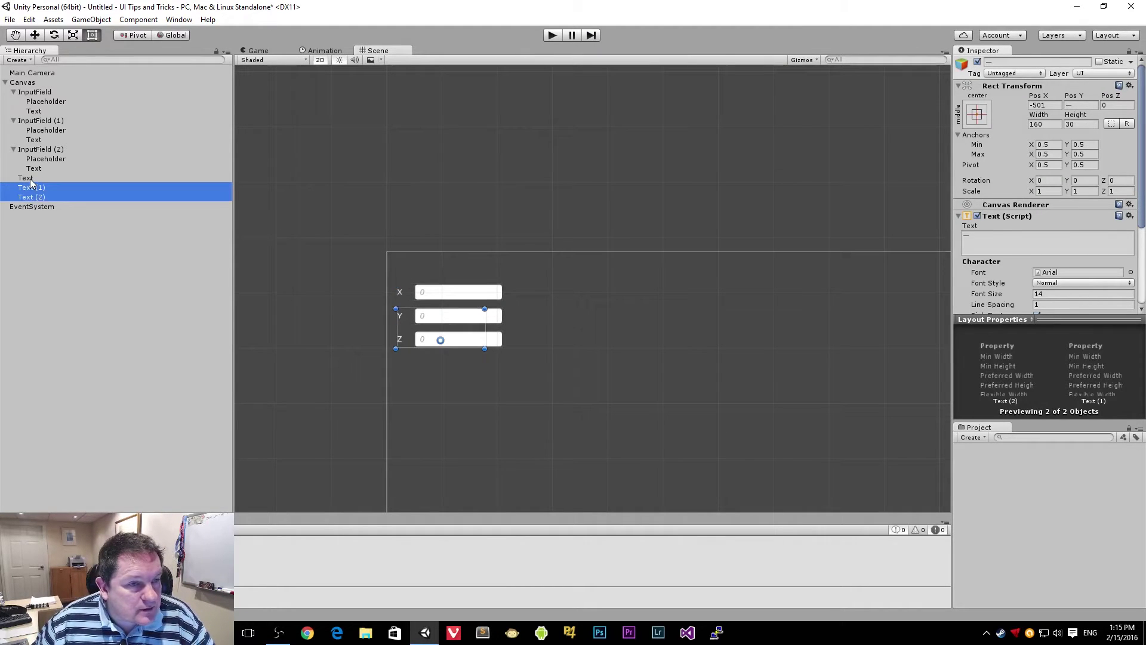
ctrl+click(33, 178)
drag(34, 189, 37, 91)
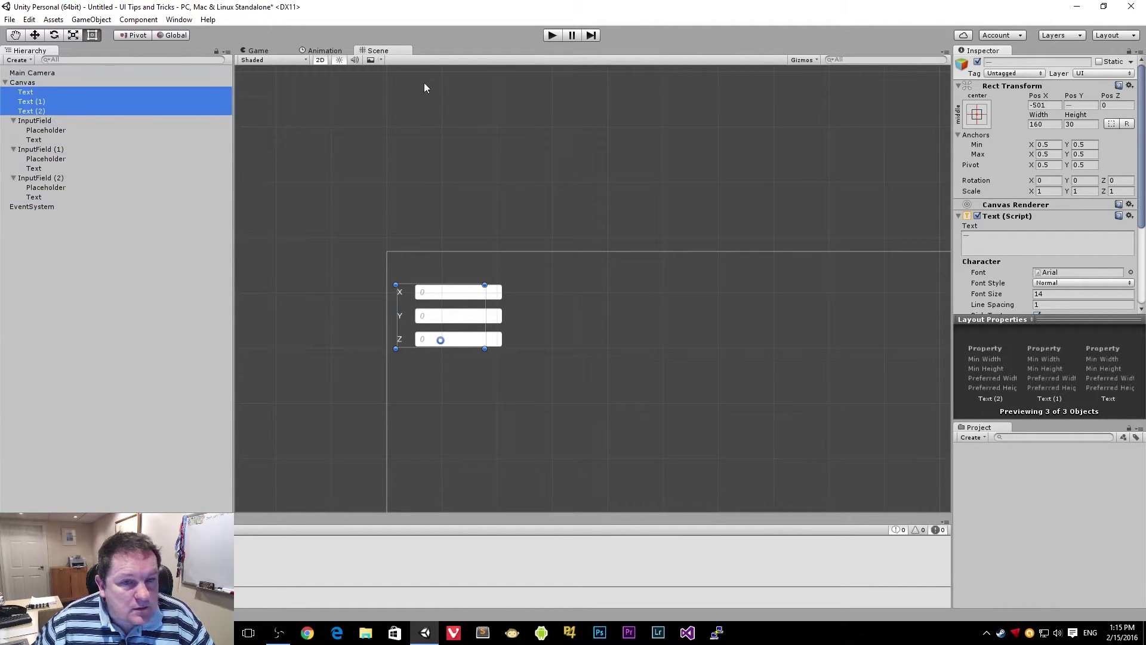
click(553, 35)
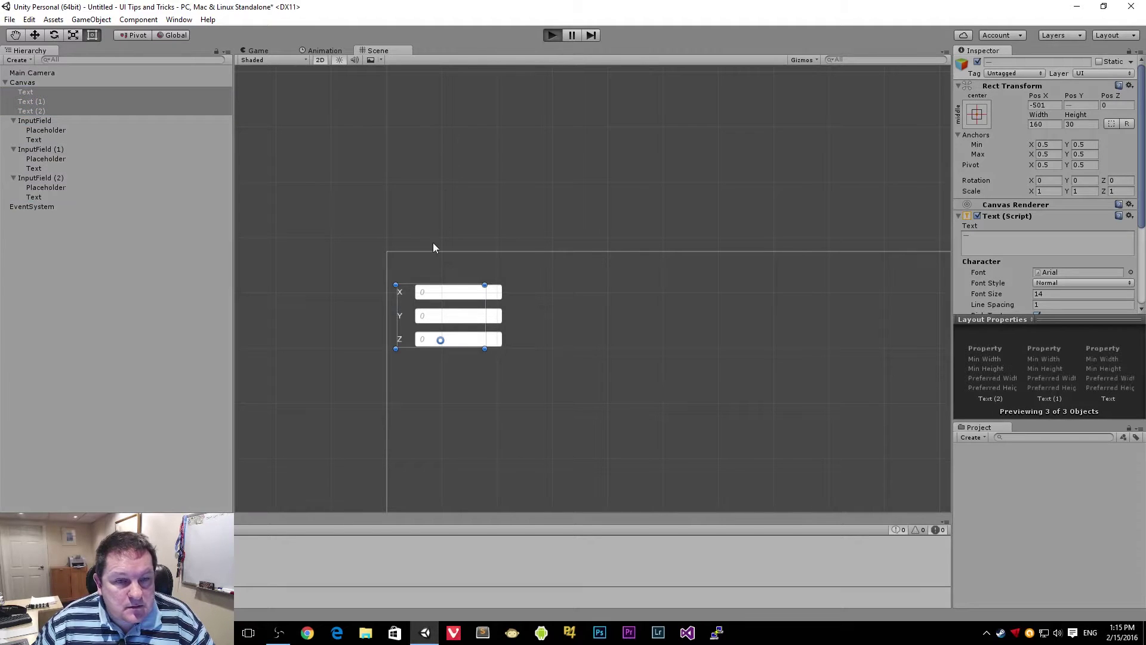
Step: Type 45 in the X field and erase it, then enter 0 in Z, Y and X
click(283, 132)
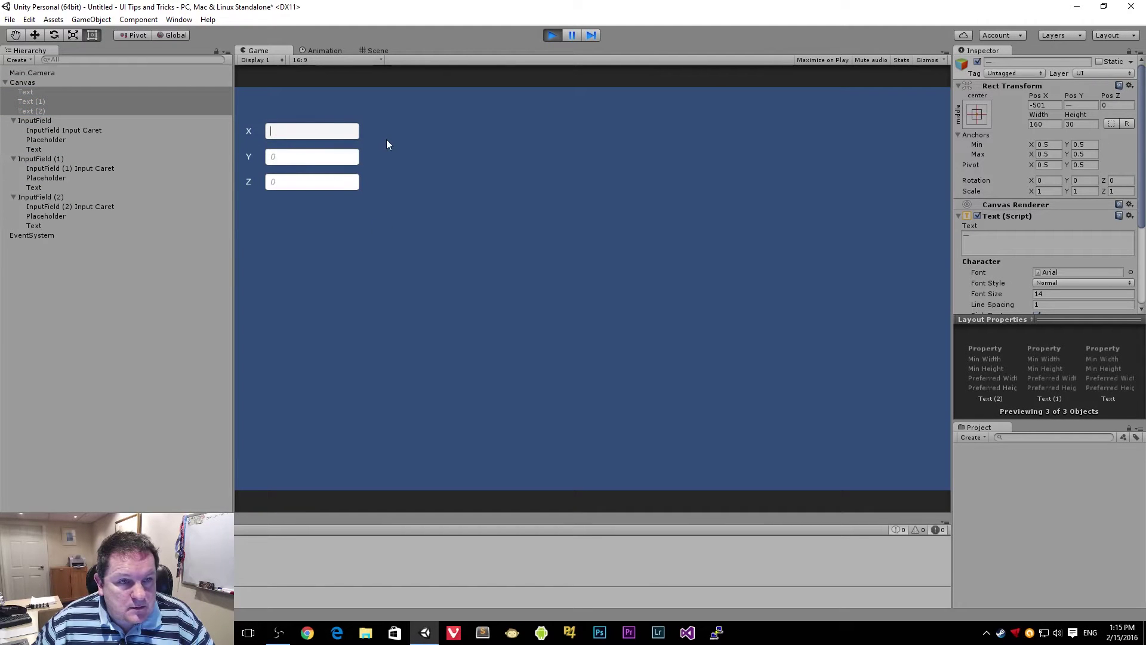
text(45)
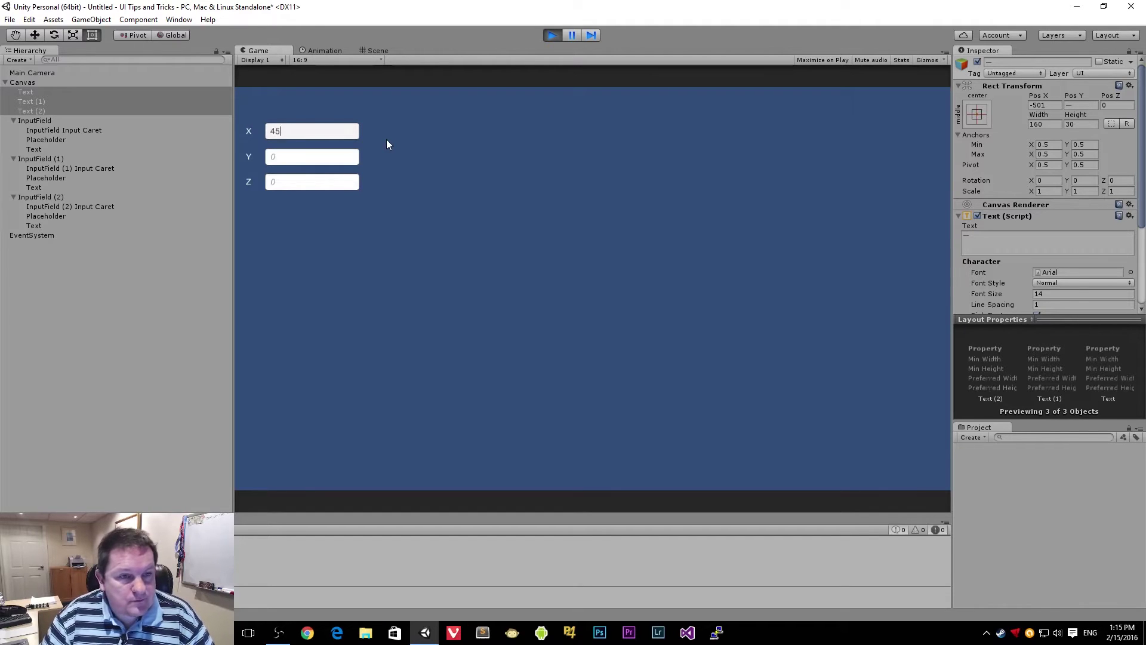
key(BackSpace)
key(BackSpace)
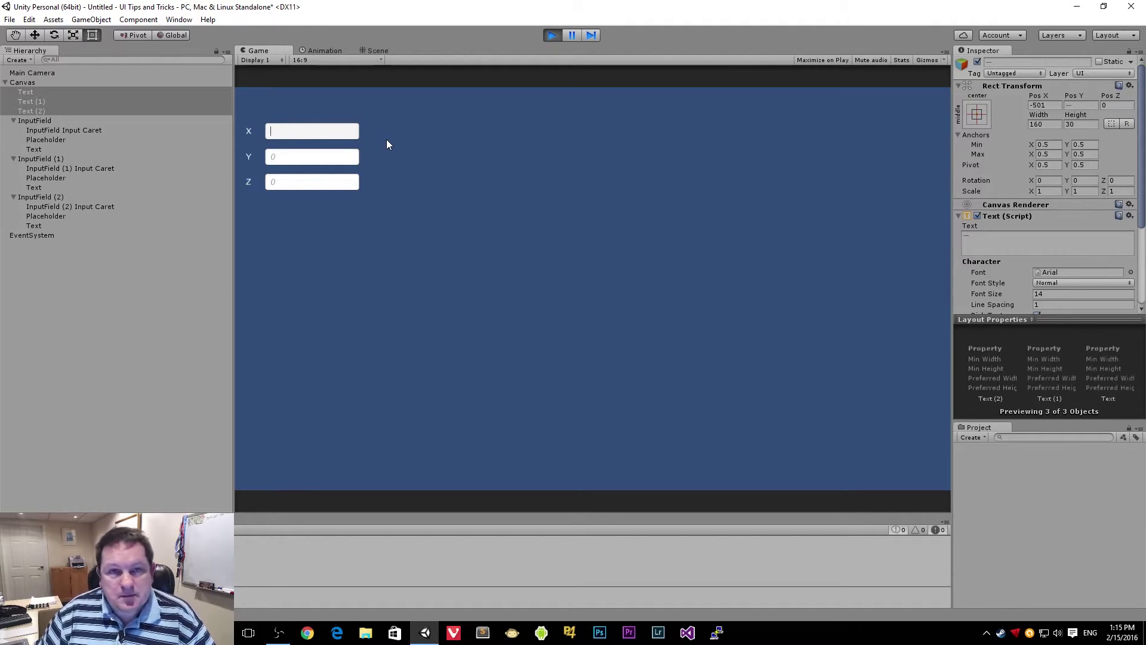
key(Return)
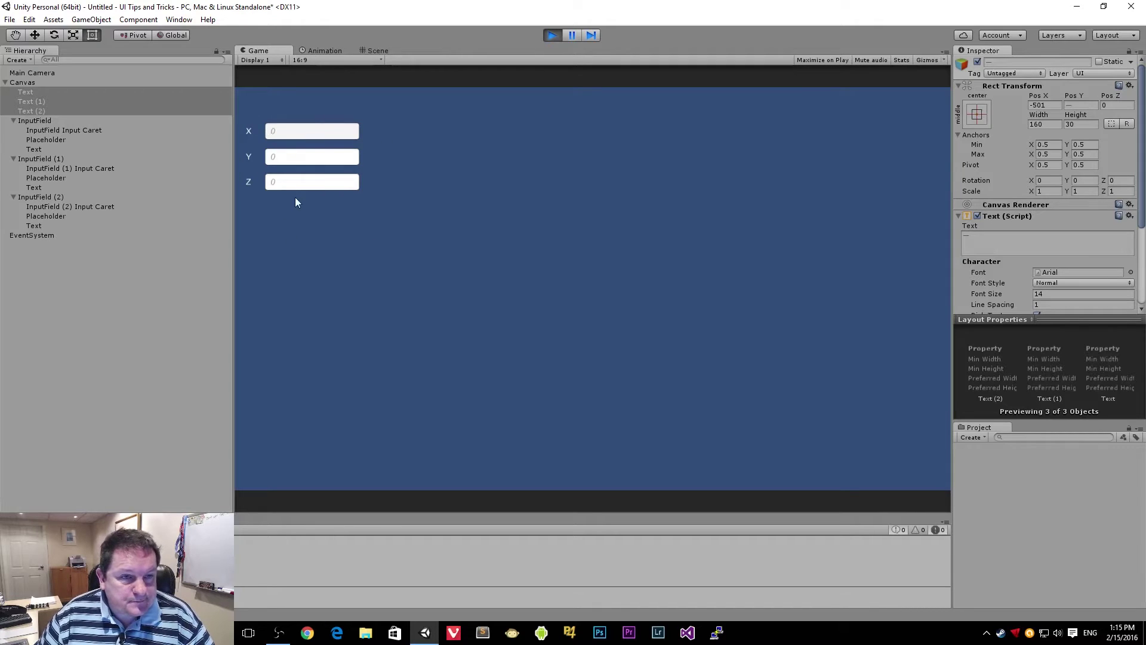
click(292, 181)
text(0)
click(291, 157)
text(0)
click(292, 131)
text(0)
Step: Clear the Y, X and Z values, then re-enter 0 in X, Y and Z
click(298, 156)
key(BackSpace)
click(292, 131)
key(BackSpace)
click(292, 160)
click(291, 183)
key(BackSpace)
click(299, 136)
text(0)
click(297, 157)
text(0)
click(292, 186)
text(0)
click(310, 131)
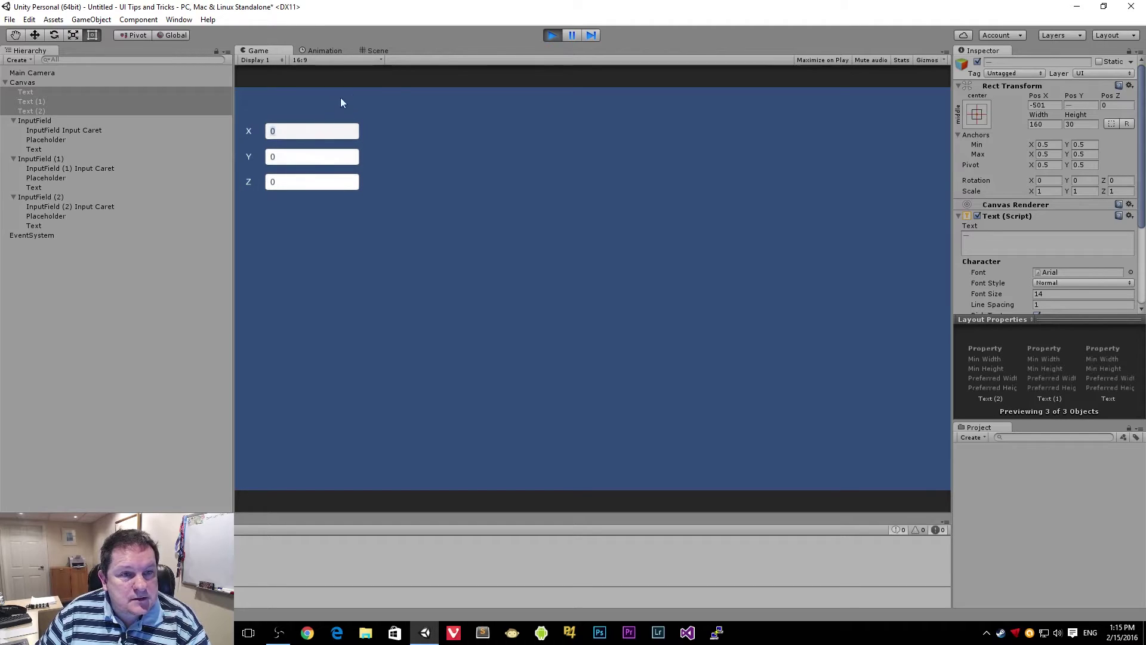
click(551, 36)
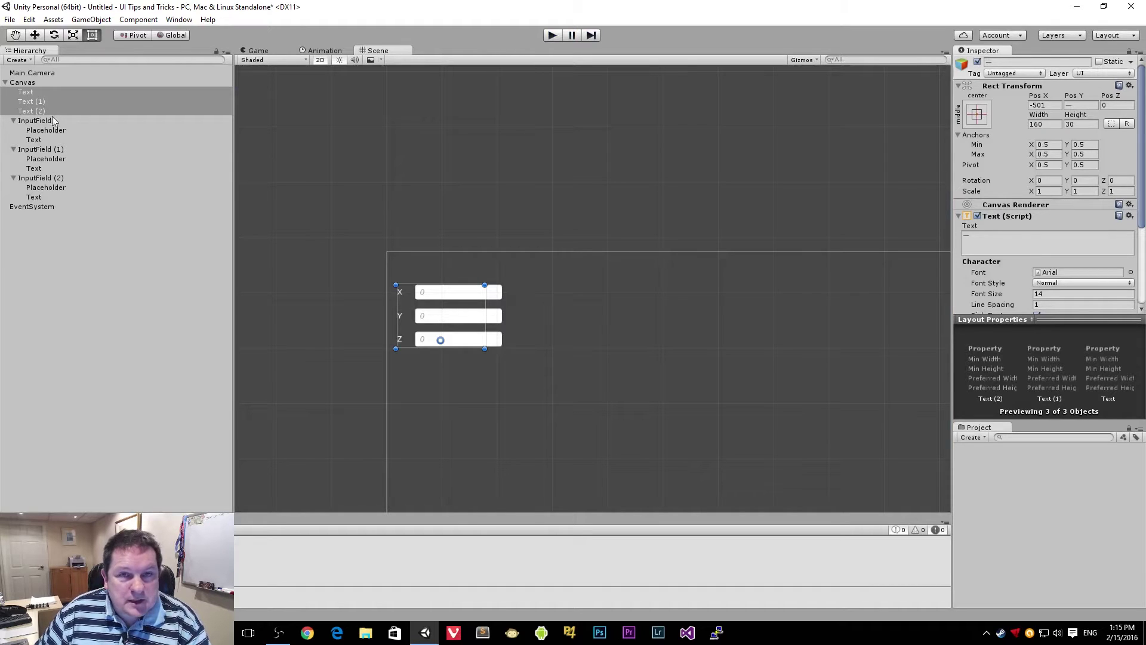
click(34, 93)
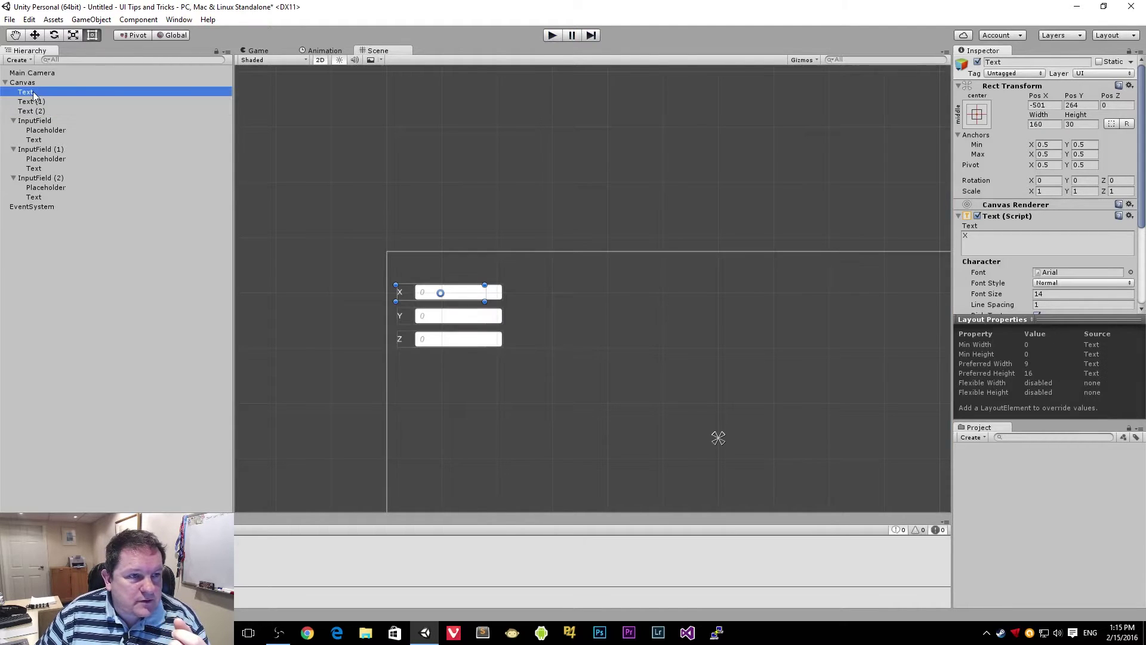
click(31, 102)
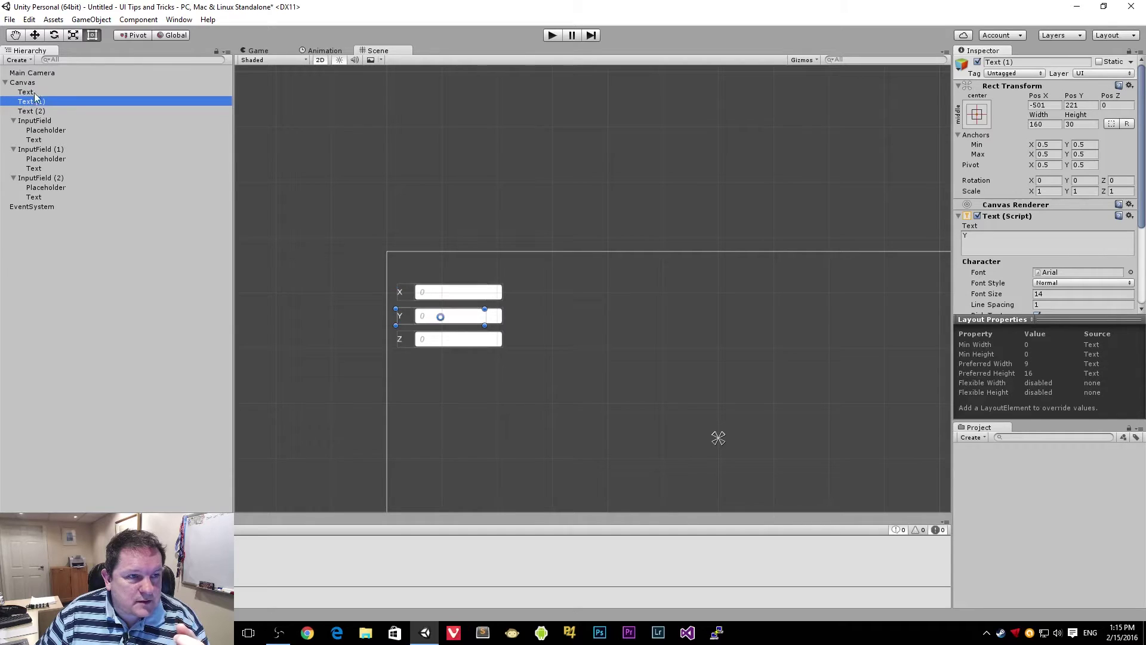
click(34, 112)
click(30, 93)
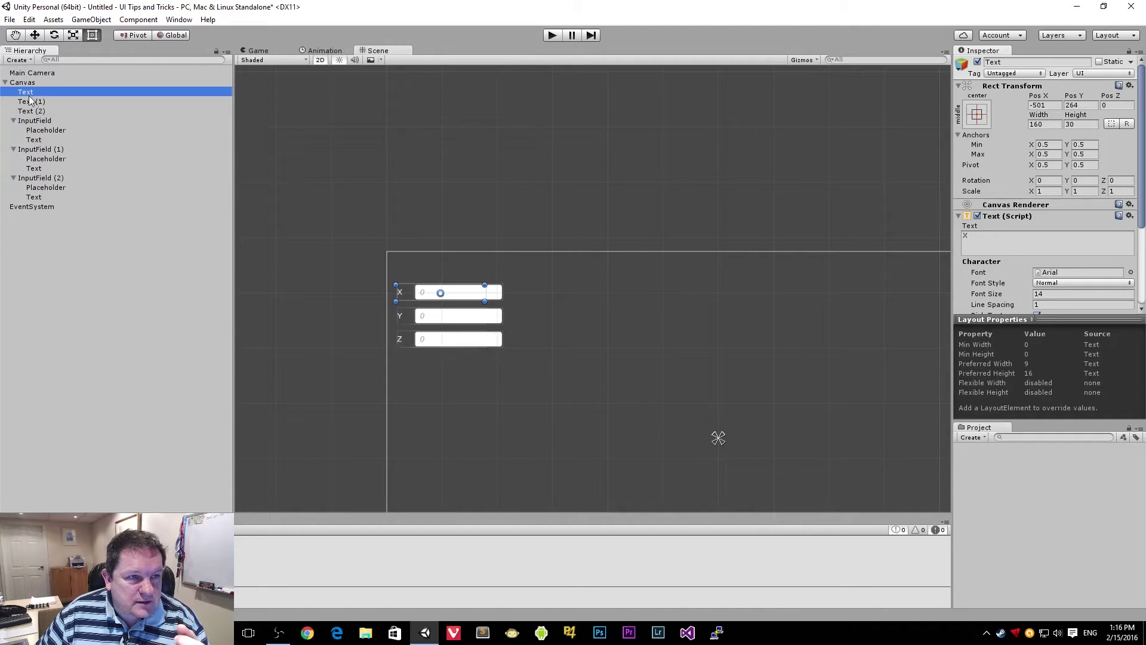
click(32, 101)
click(38, 112)
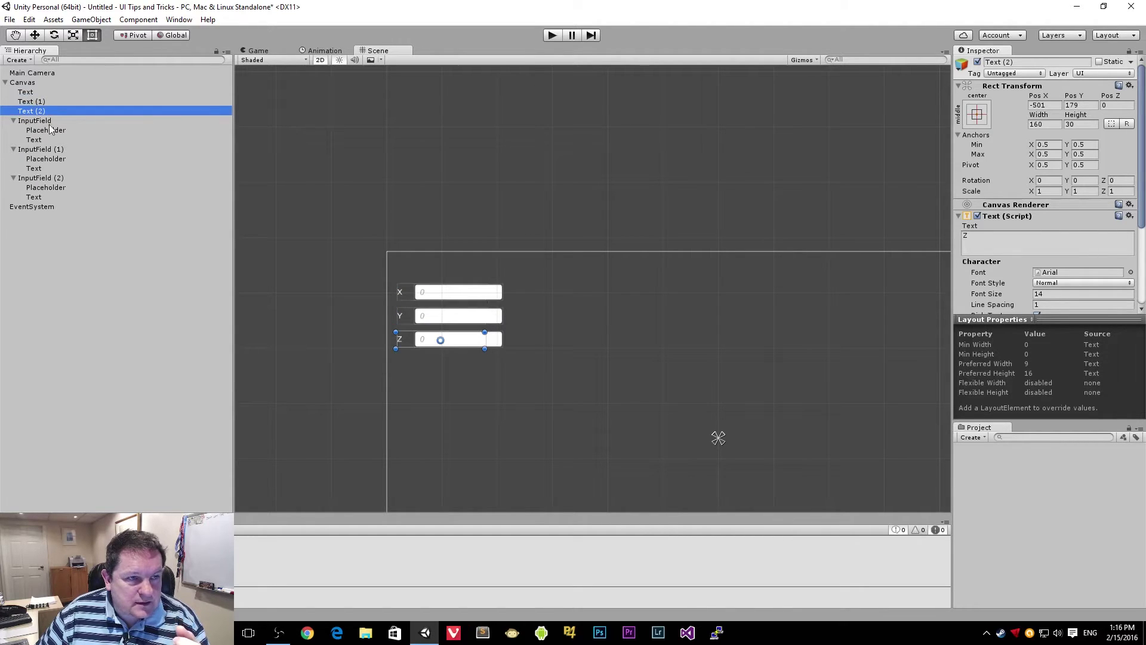
click(35, 89)
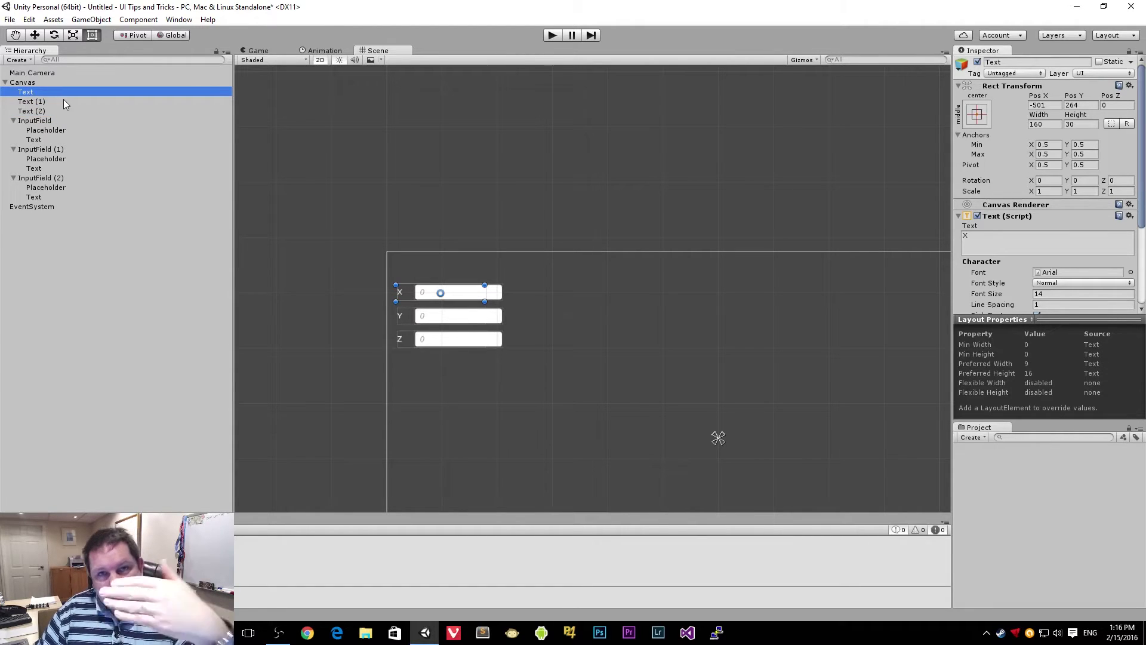
click(32, 178)
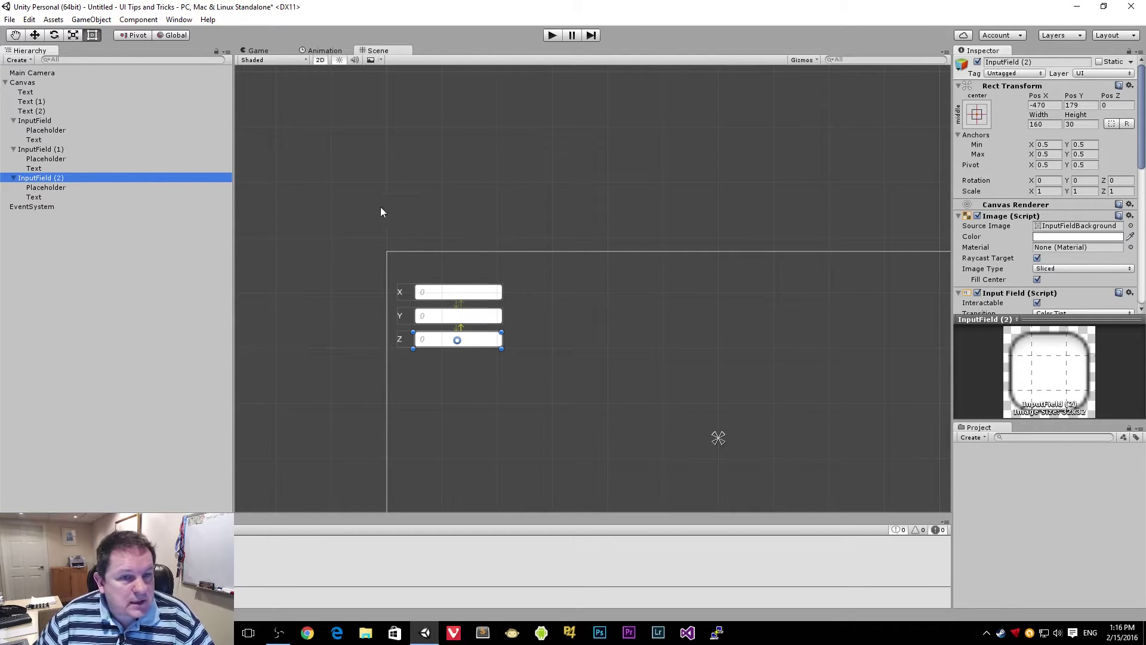
middle_drag(388, 200, 434, 281)
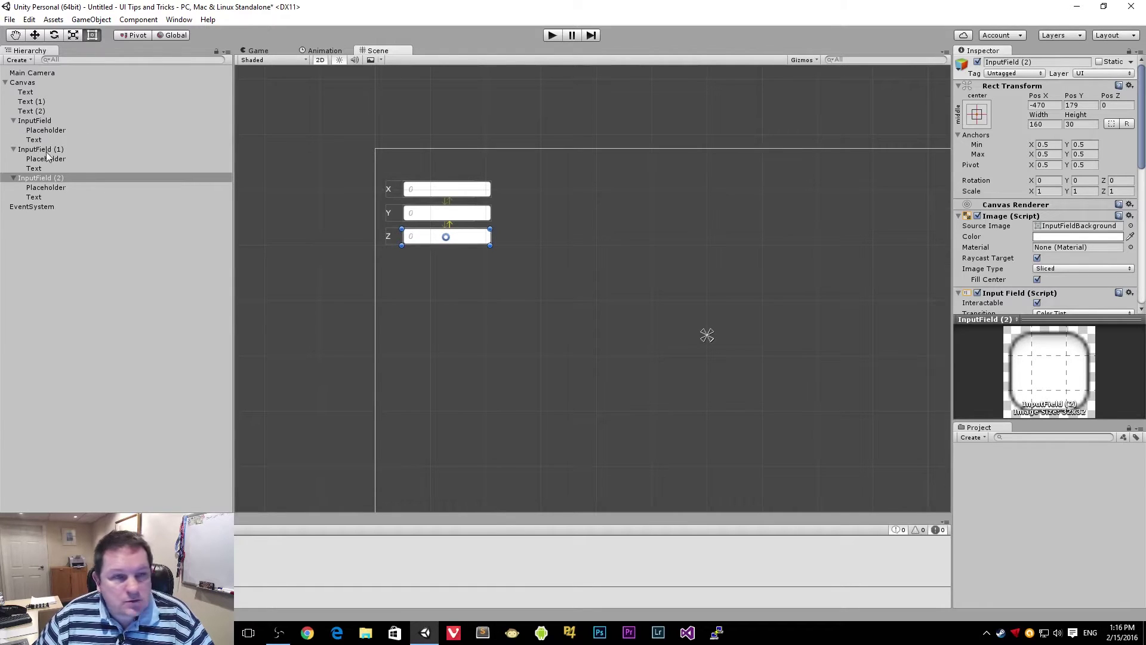
Step: Add a new Text (3) under Canvas below the Z field and widen its box
right_click(22, 83)
mouse_move(76, 249)
click(156, 248)
drag(678, 336, 398, 272)
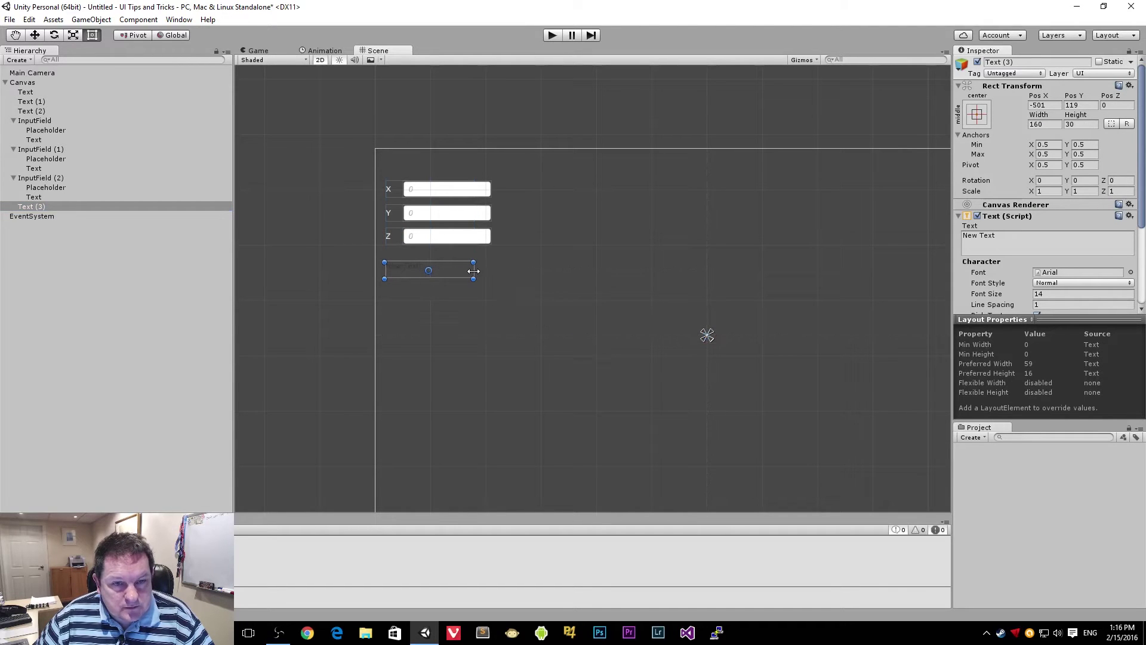
drag(473, 271, 489, 272)
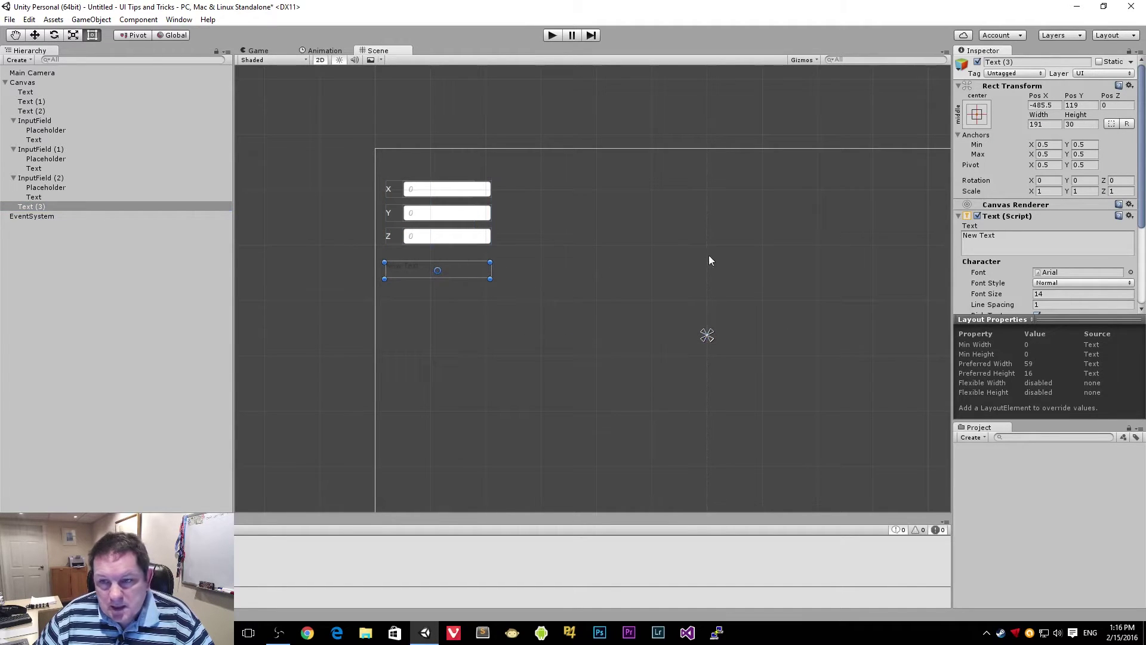
Step: Make Text (3) bright yellow, vertically centred, reading 'Vector Value Here'
scroll(1061, 294, down, 3)
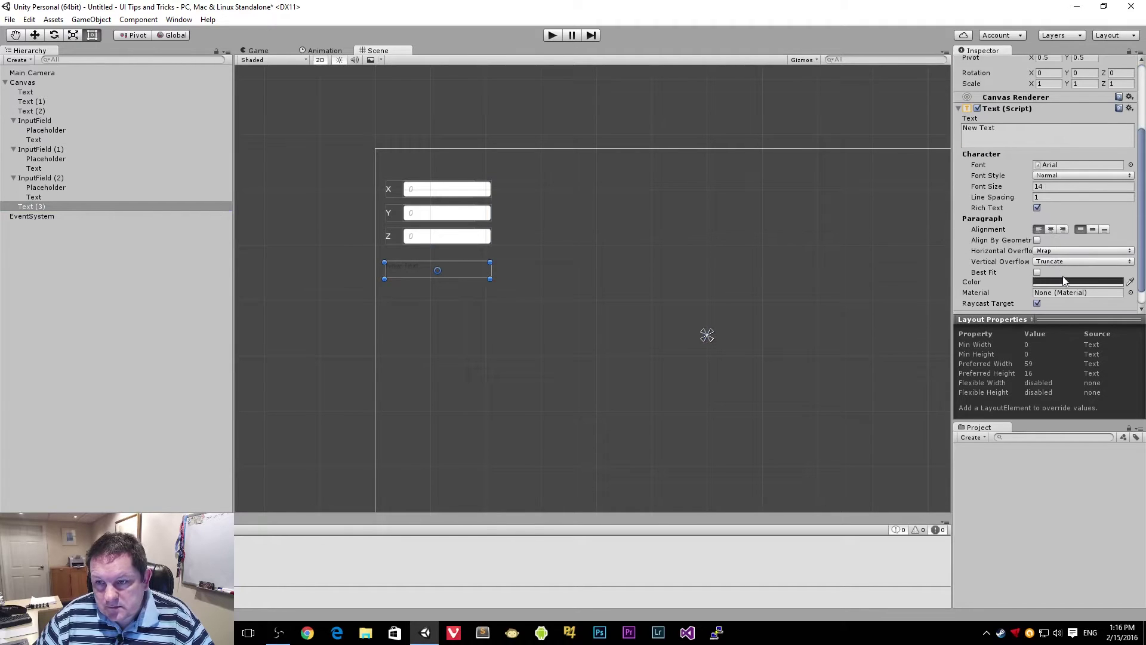
click(1067, 284)
mouse_move(596, 253)
mouse_down()
mouse_move(600, 241)
mouse_move(536, 209)
mouse_move(603, 263)
mouse_up()
drag(657, 311, 642, 233)
click(671, 180)
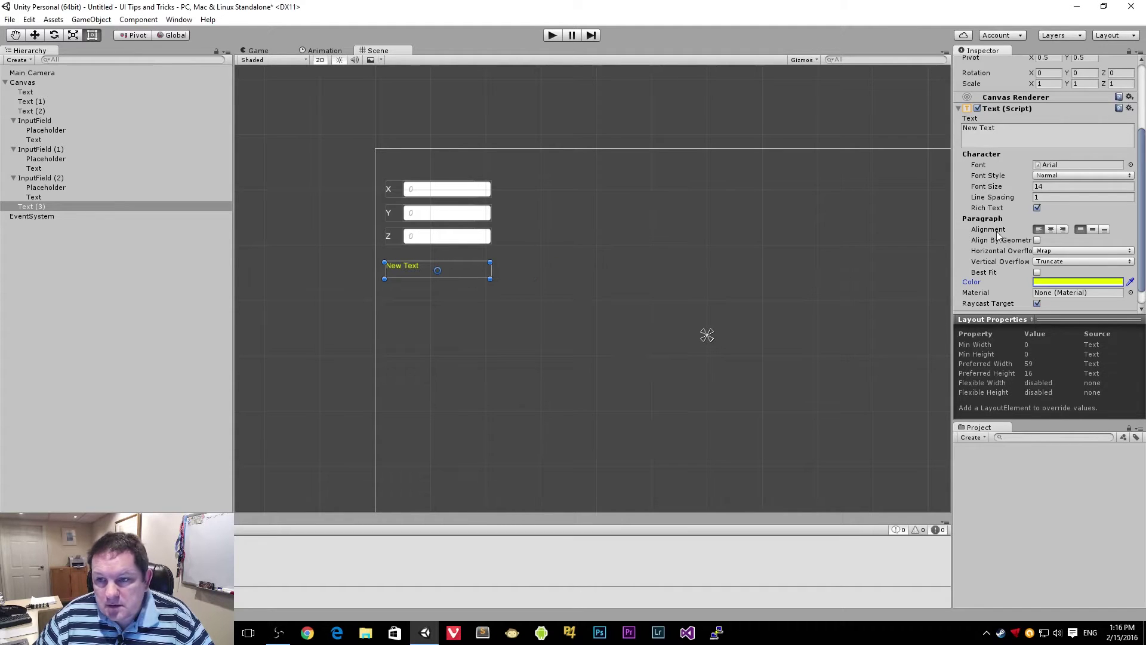
click(1092, 230)
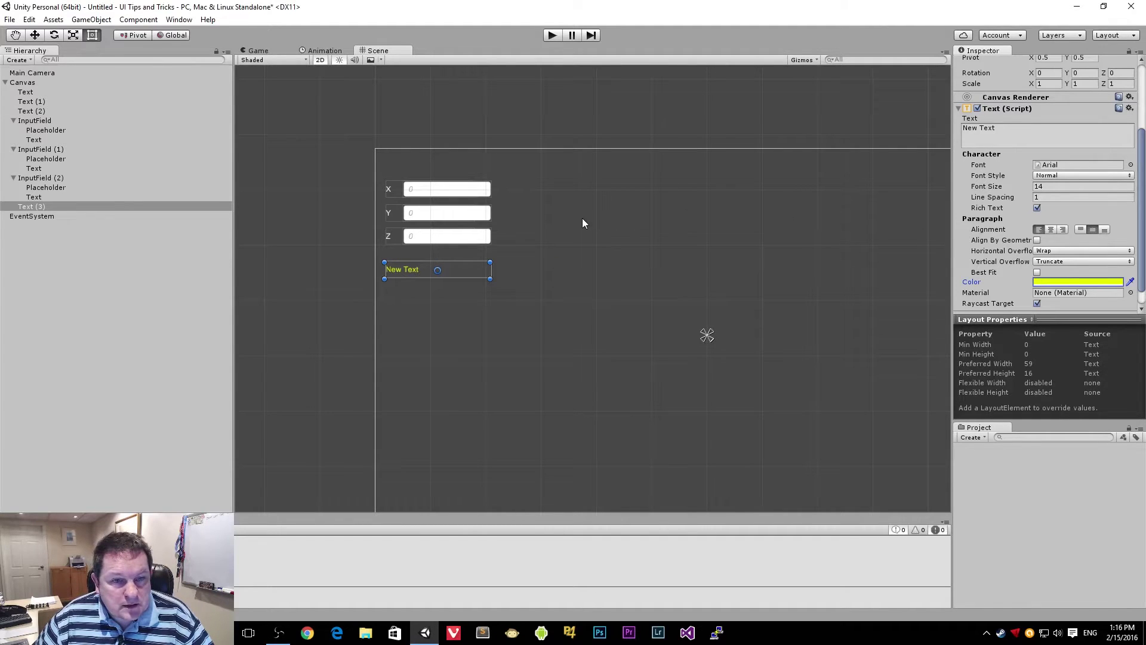
click(1015, 133)
text(Ve)
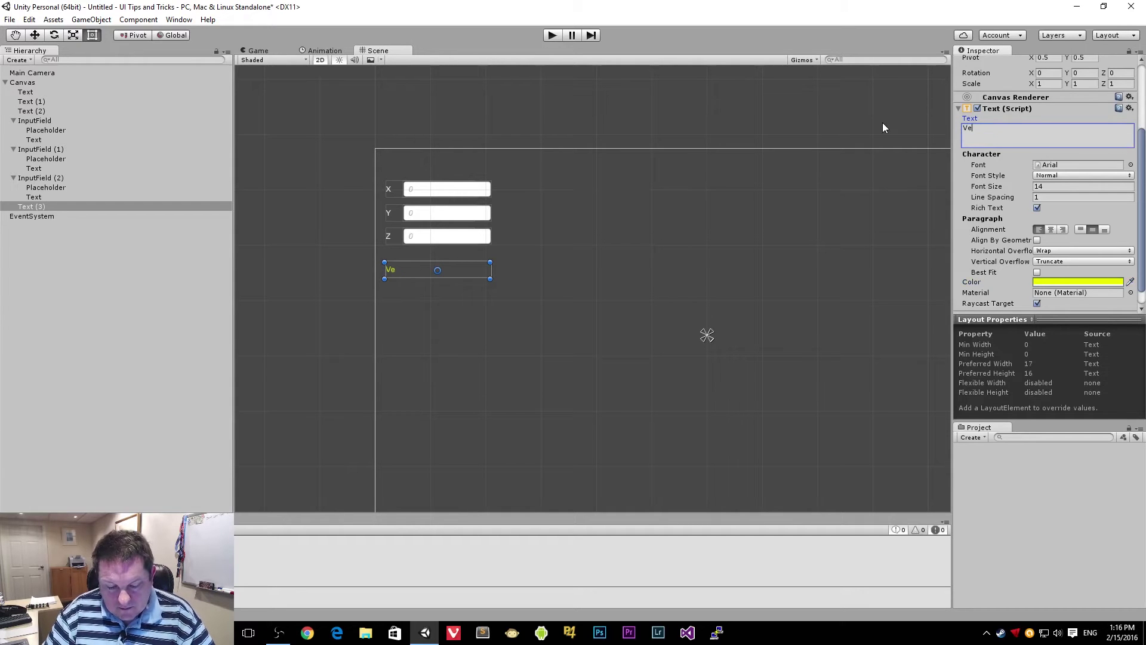
text(ctor V)
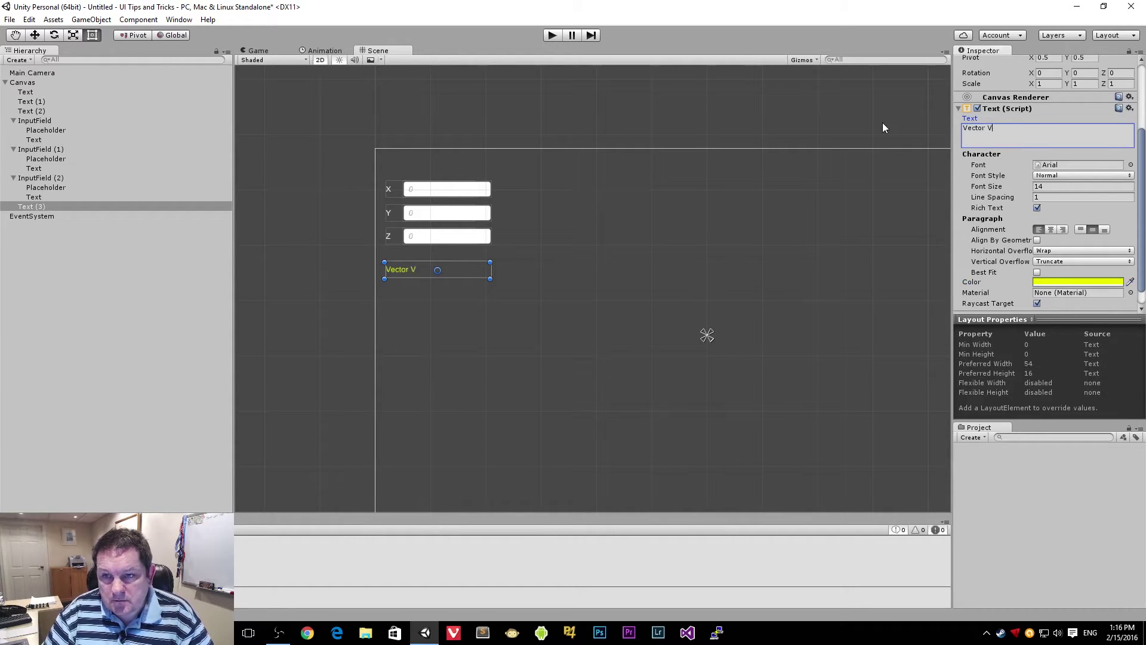
text(alue Here)
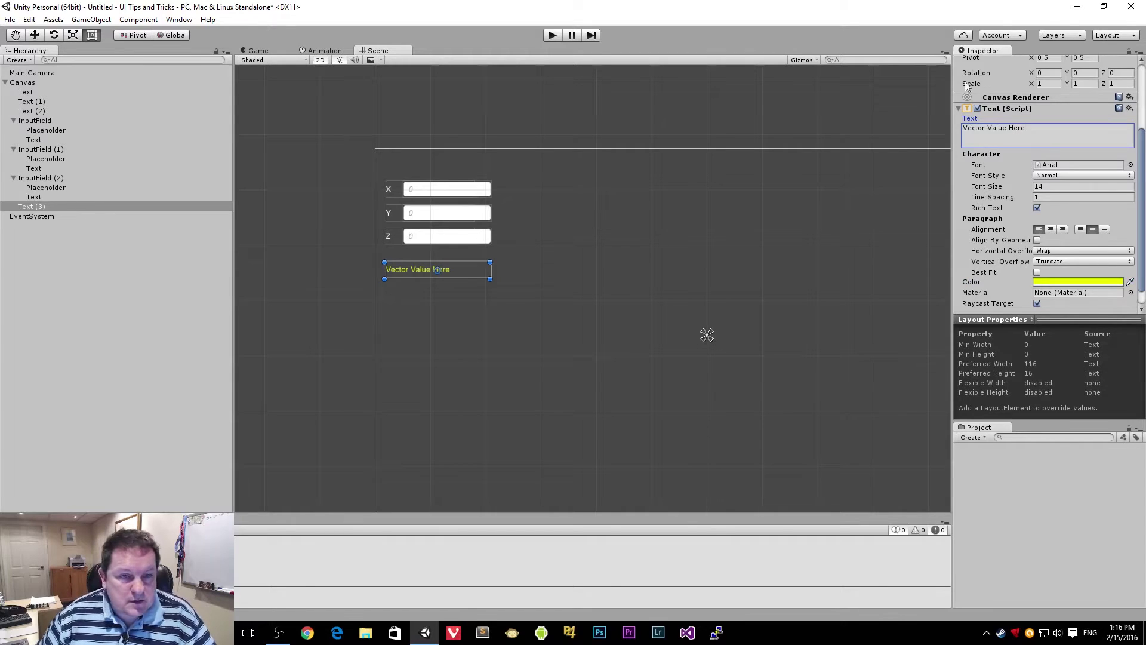
click(430, 286)
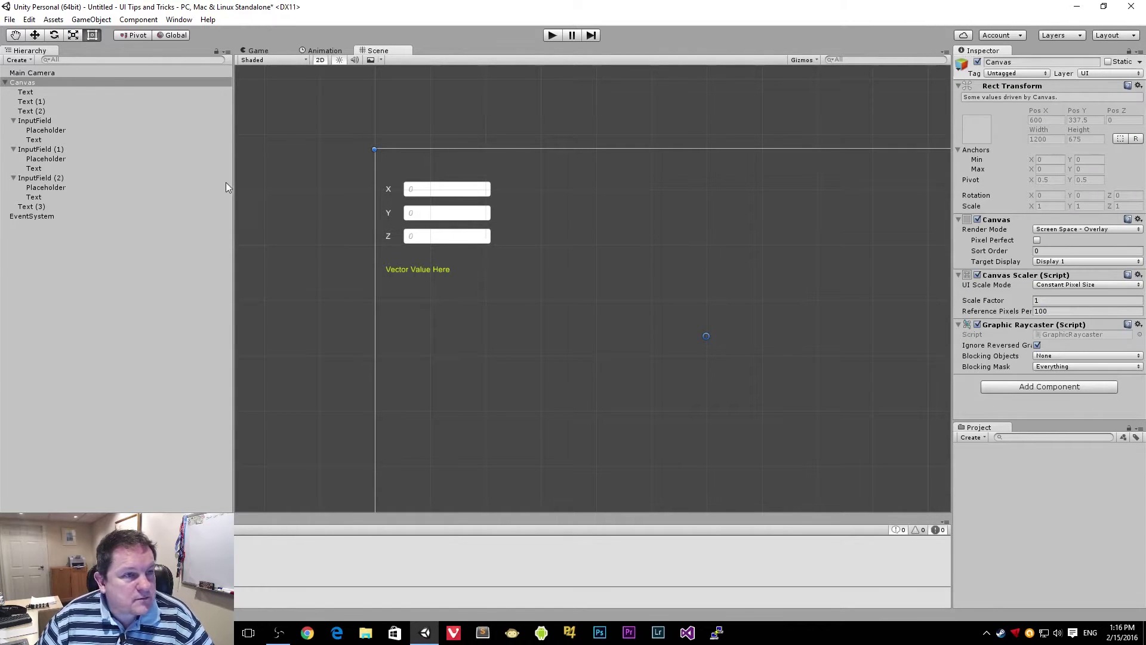
Step: Add a UI Button under Canvas and move it beside the X field
right_click(30, 84)
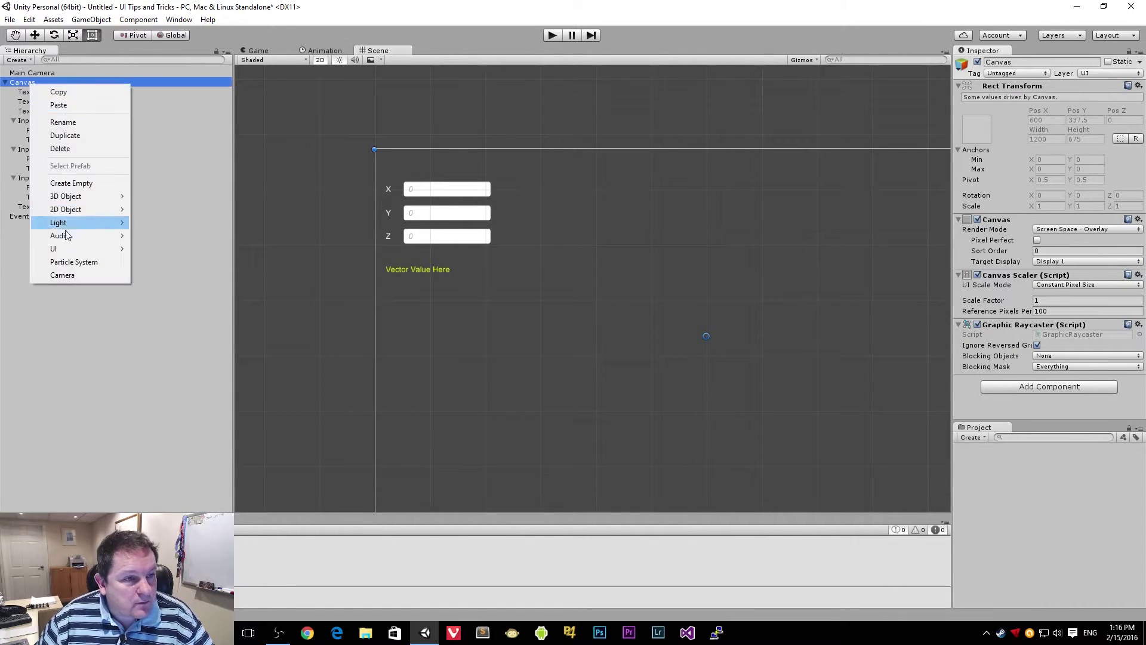
mouse_move(71, 247)
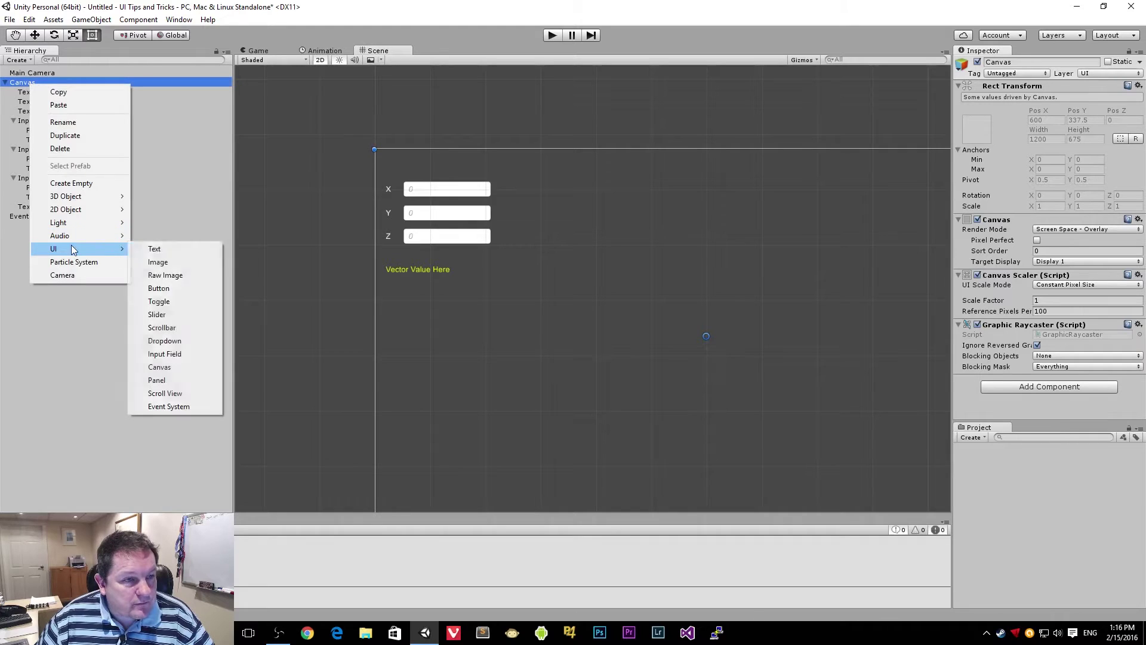
click(176, 290)
click(678, 338)
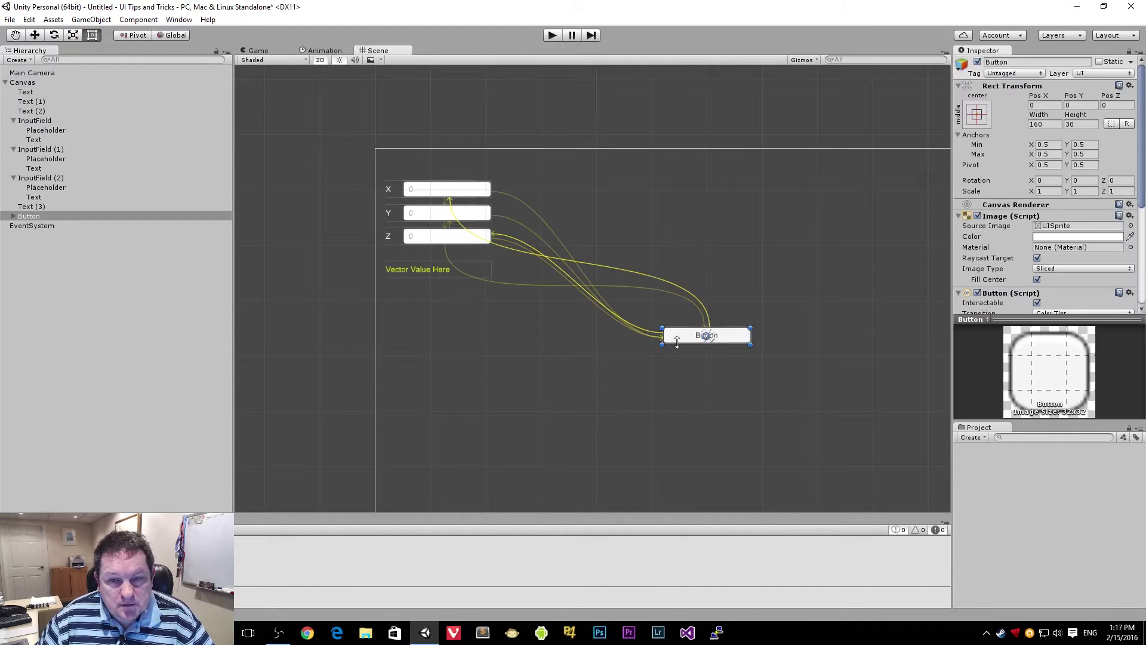
drag(683, 339, 527, 191)
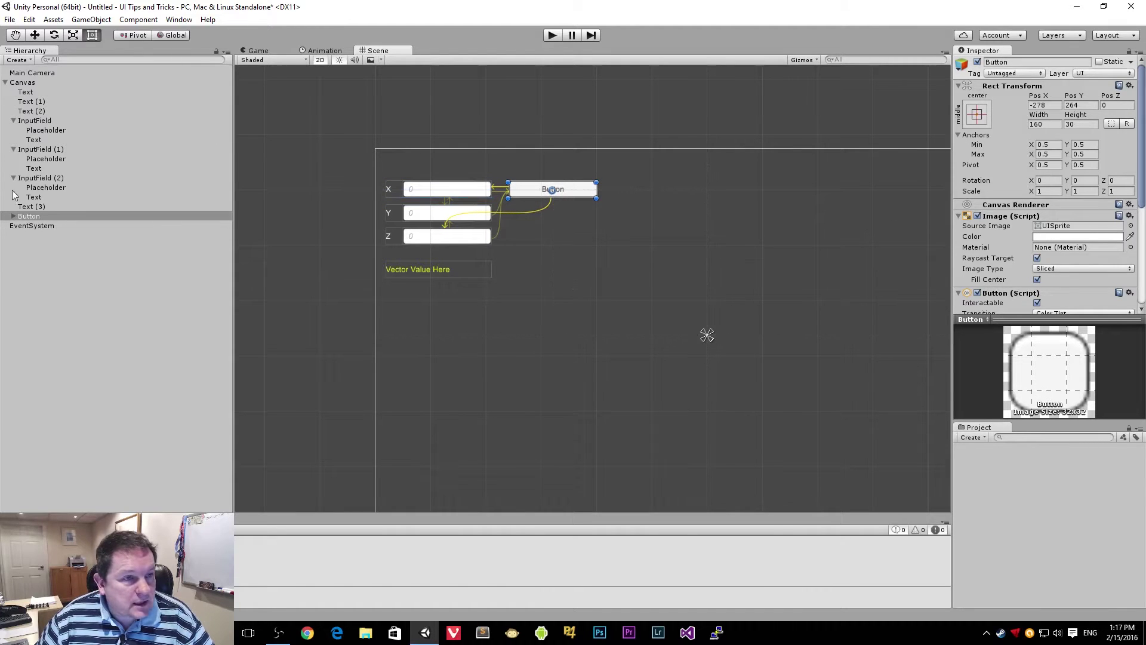
Step: Change the button's Text child caption to 'Accept'
click(18, 216)
click(13, 216)
click(37, 226)
click(964, 239)
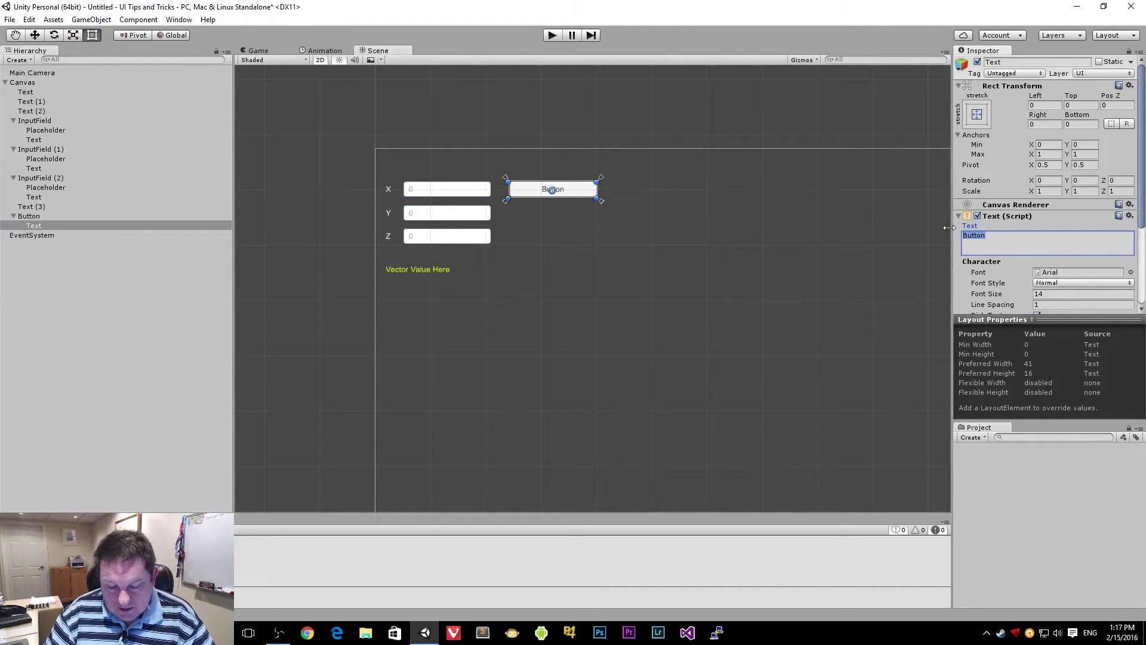
text(Accept)
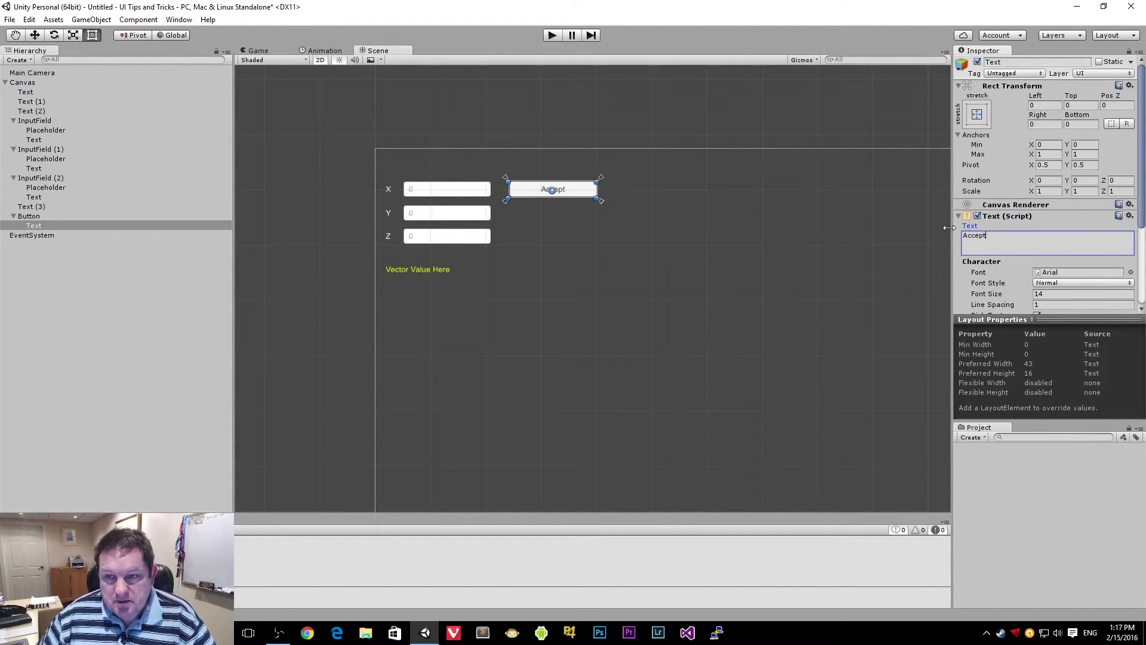
click(587, 229)
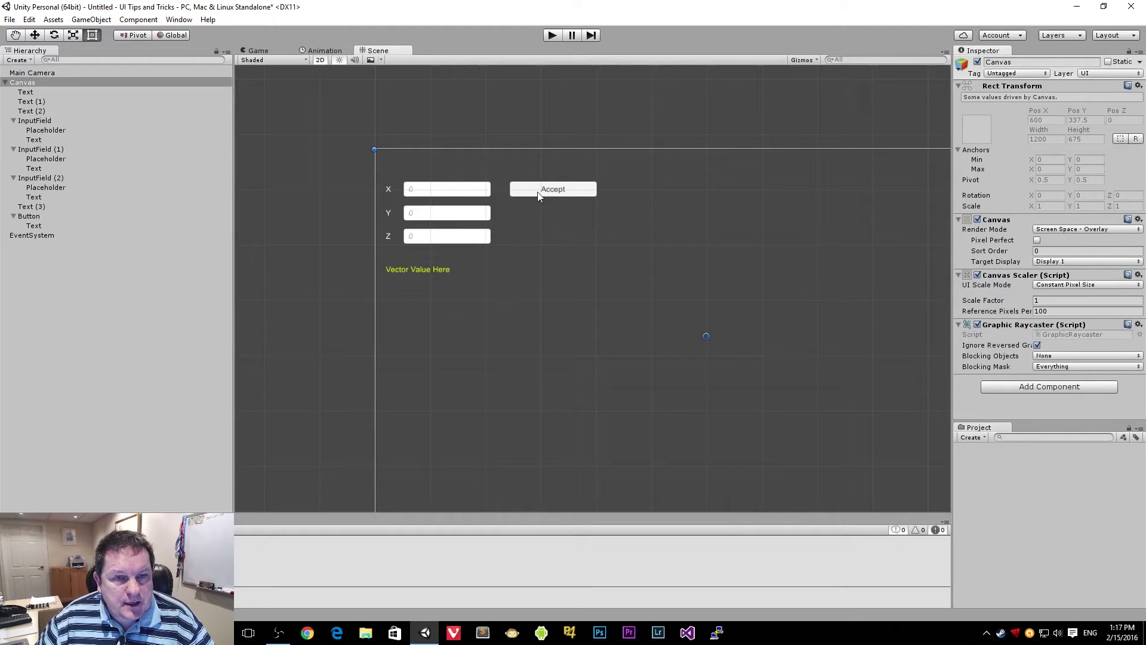
Step: From the save-scene dialog, create a new Scenes folder inside Assets and open it
key(ctrl+s)
key(Escape)
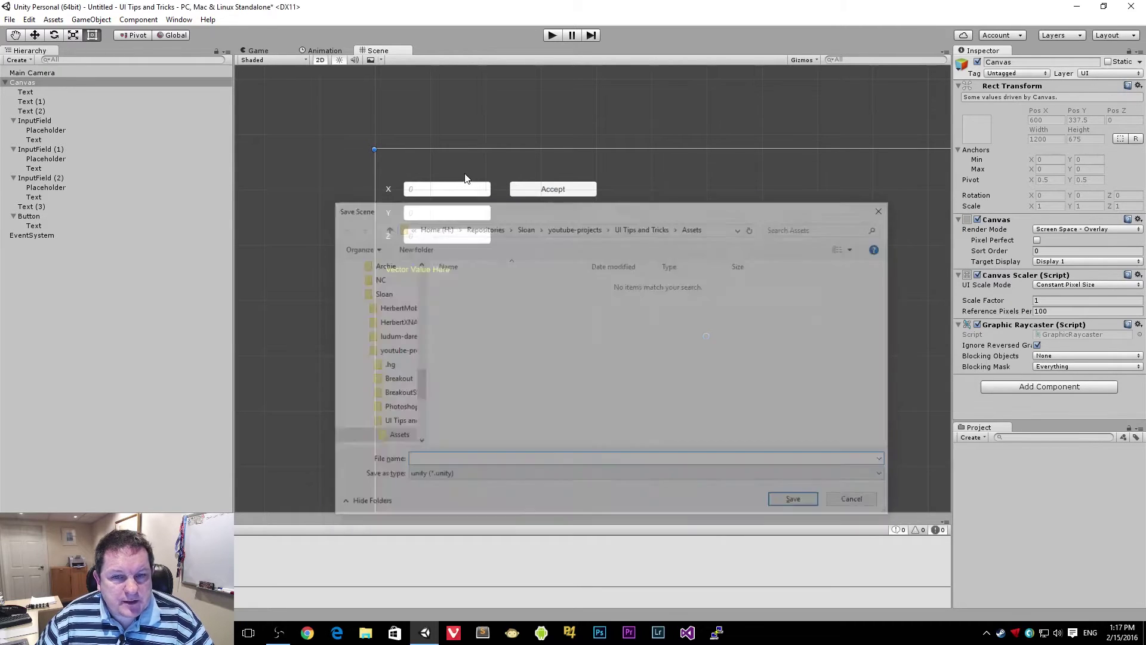
key(ctrl+s)
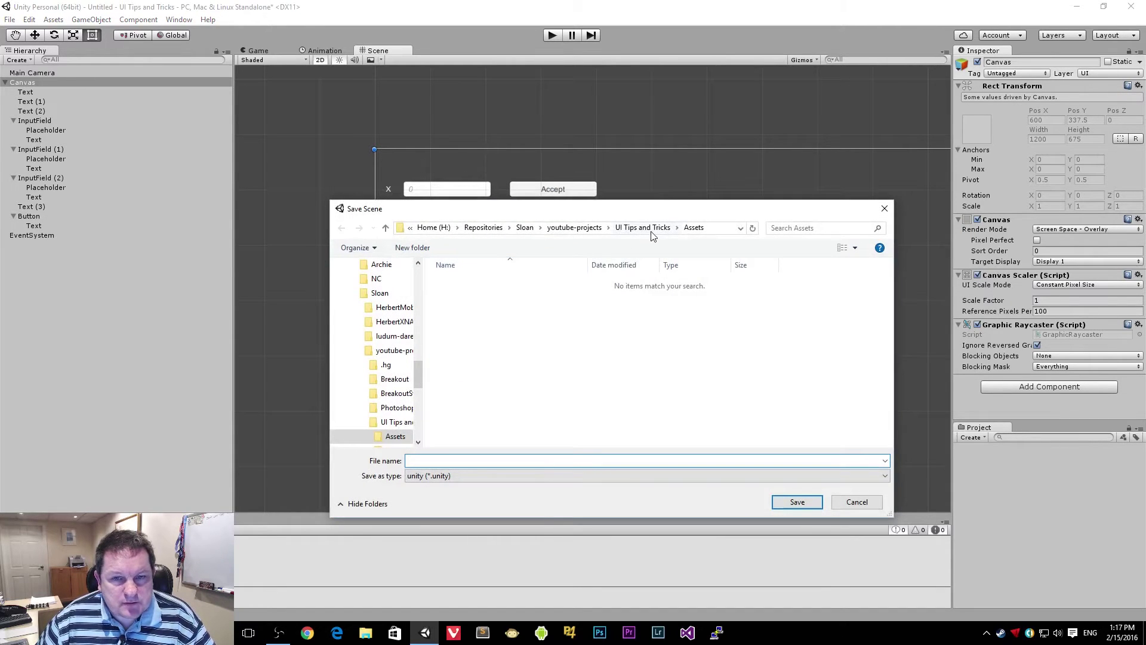
right_click(521, 354)
mouse_move(578, 526)
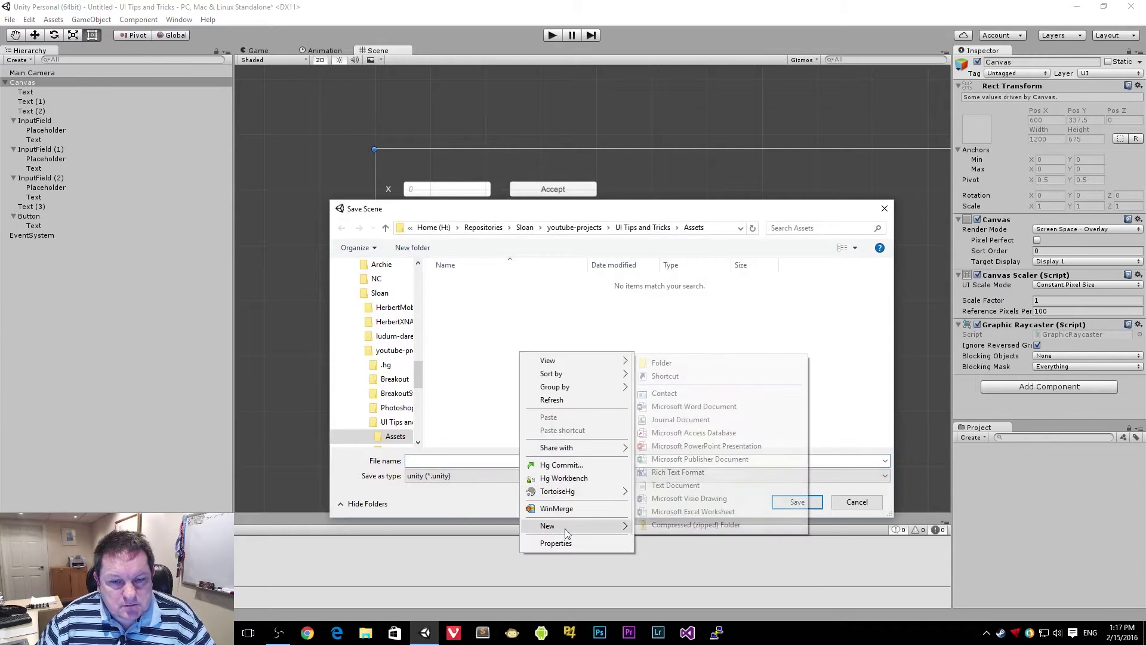
click(693, 363)
text(Sc)
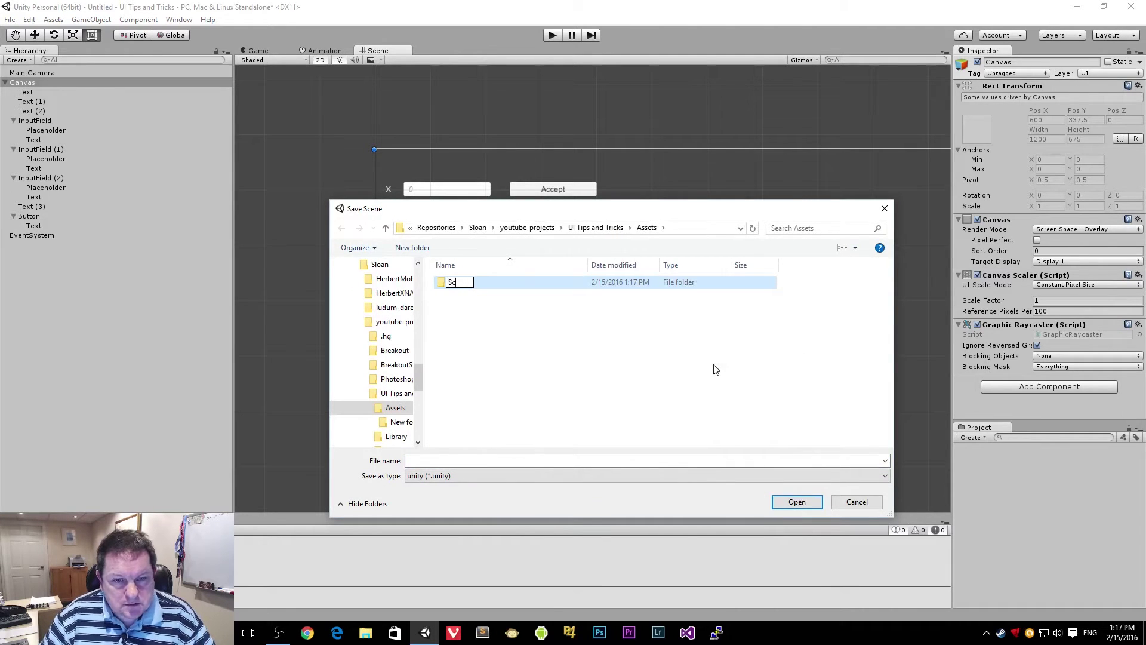
text(enes)
key(Return)
key(Return)
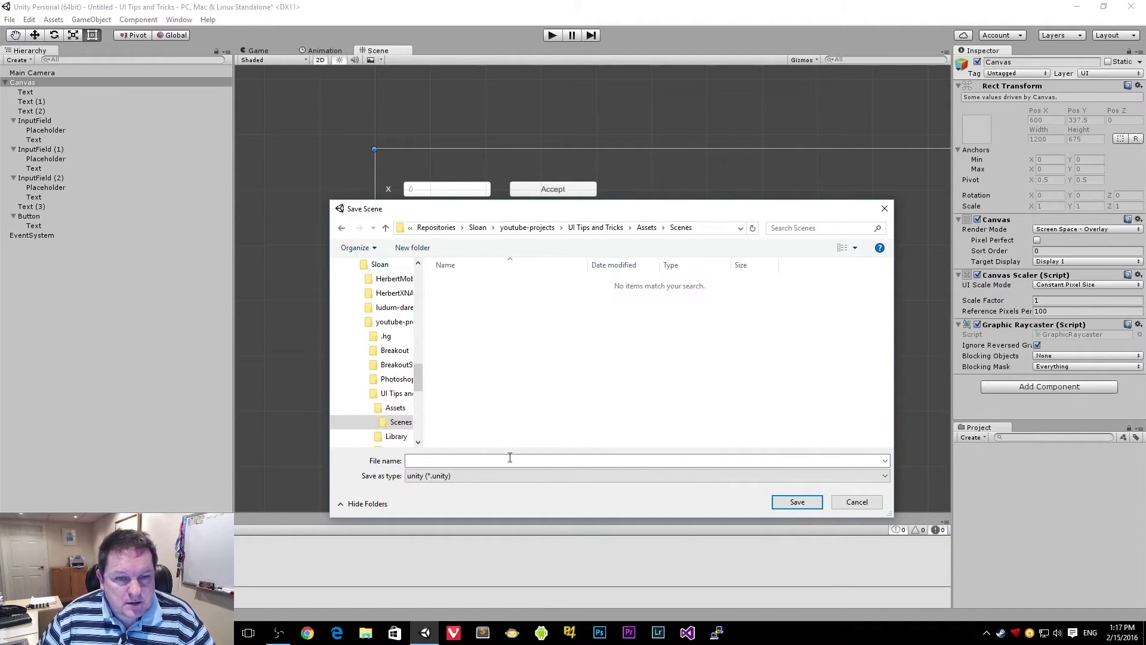
Step: Save the scene in that folder as MoveCube
click(510, 460)
text(Move)
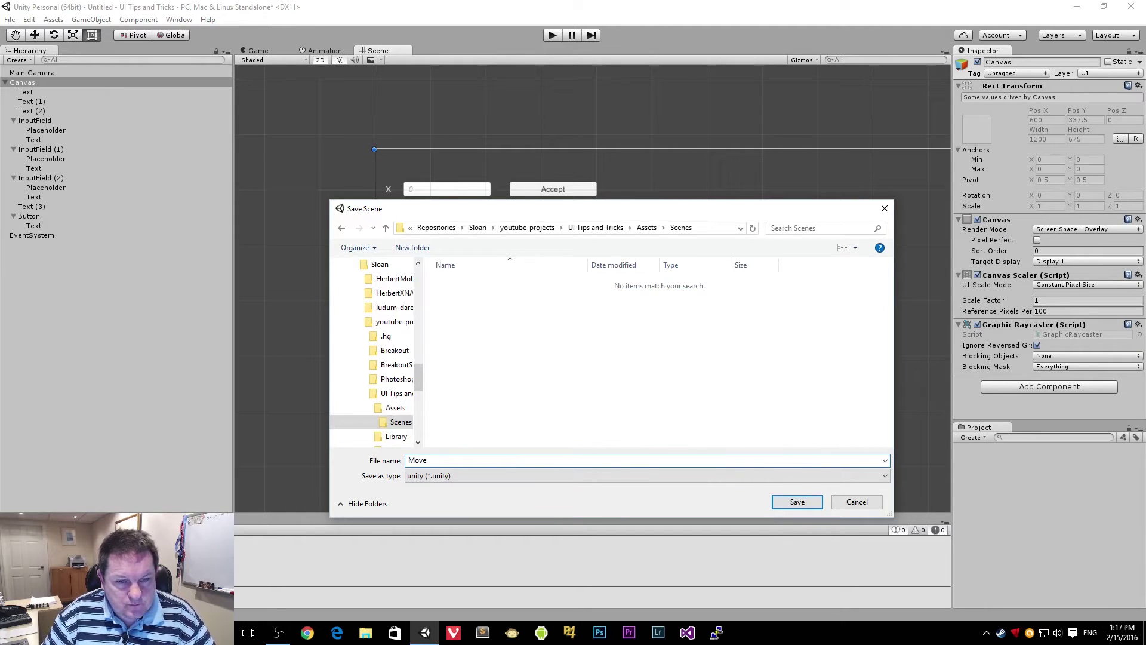
text(Cube)
key(Return)
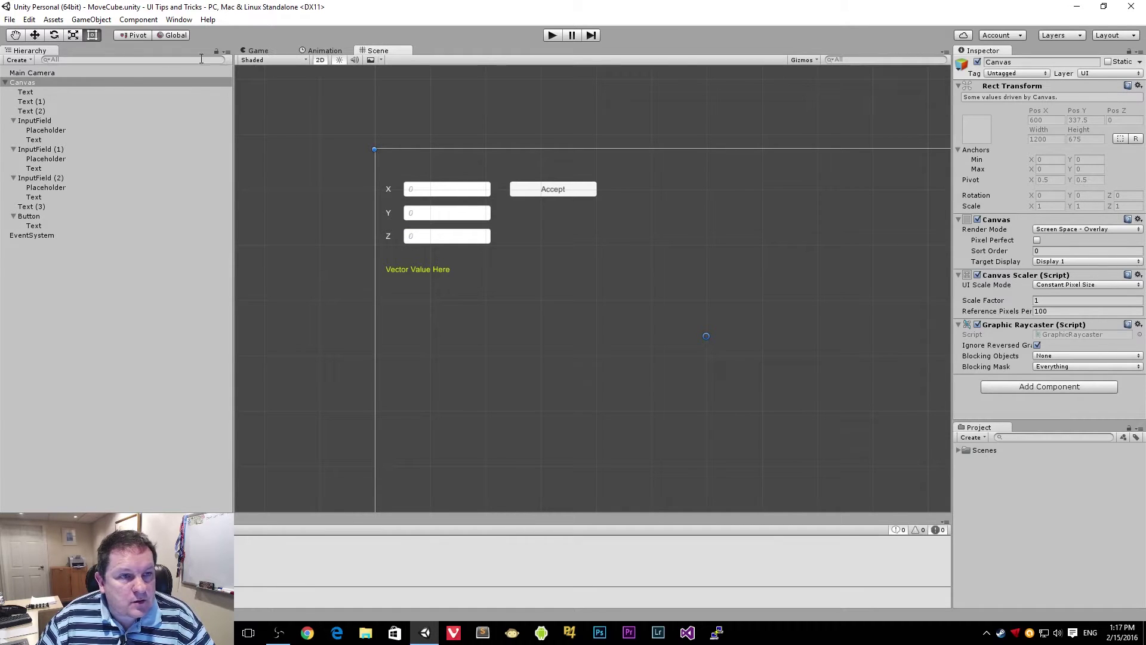
Step: Add a 3D Cube to the scene from the Hierarchy
right_click(45, 274)
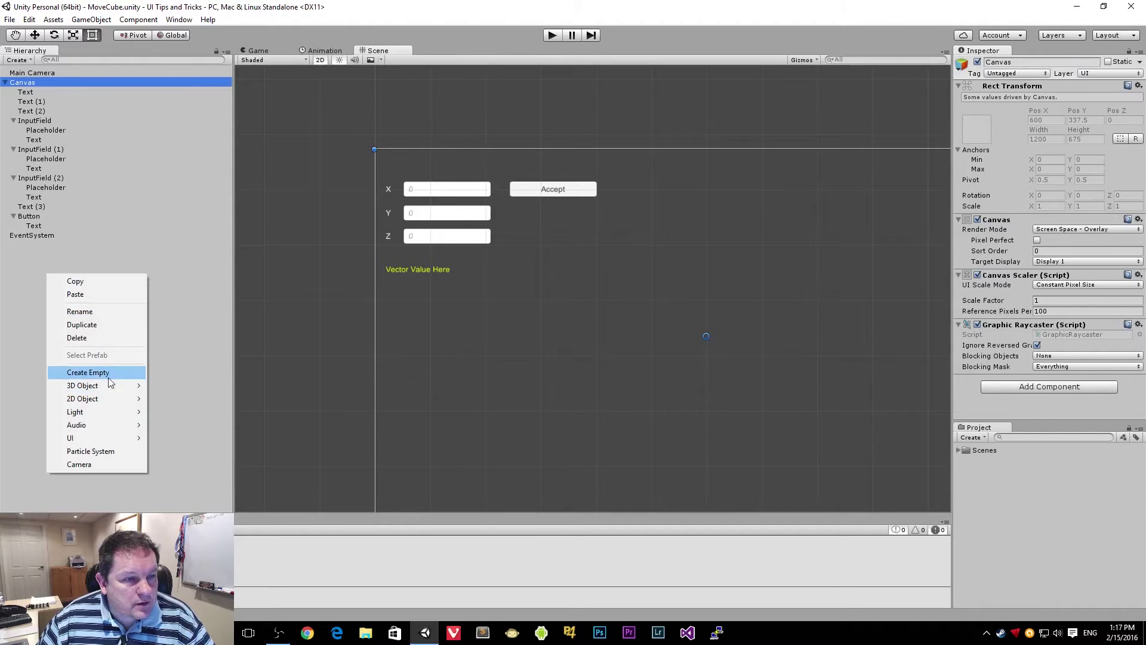
mouse_move(113, 395)
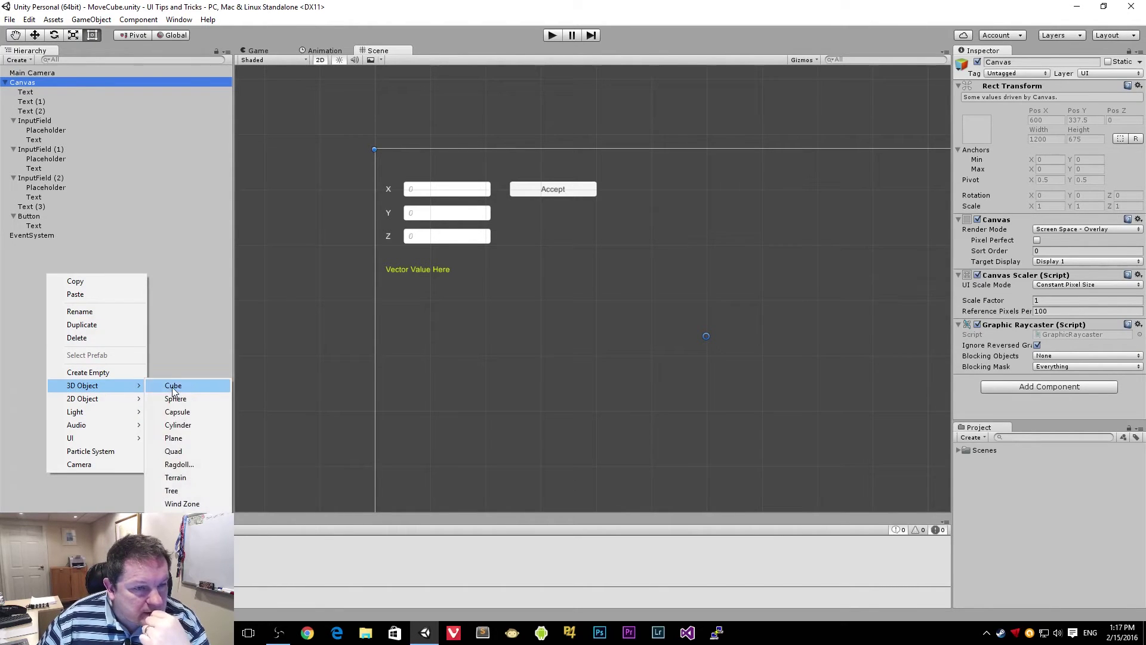
click(172, 386)
Step: Check the Game view, frame the Cube with F, and select Main Camera
click(267, 51)
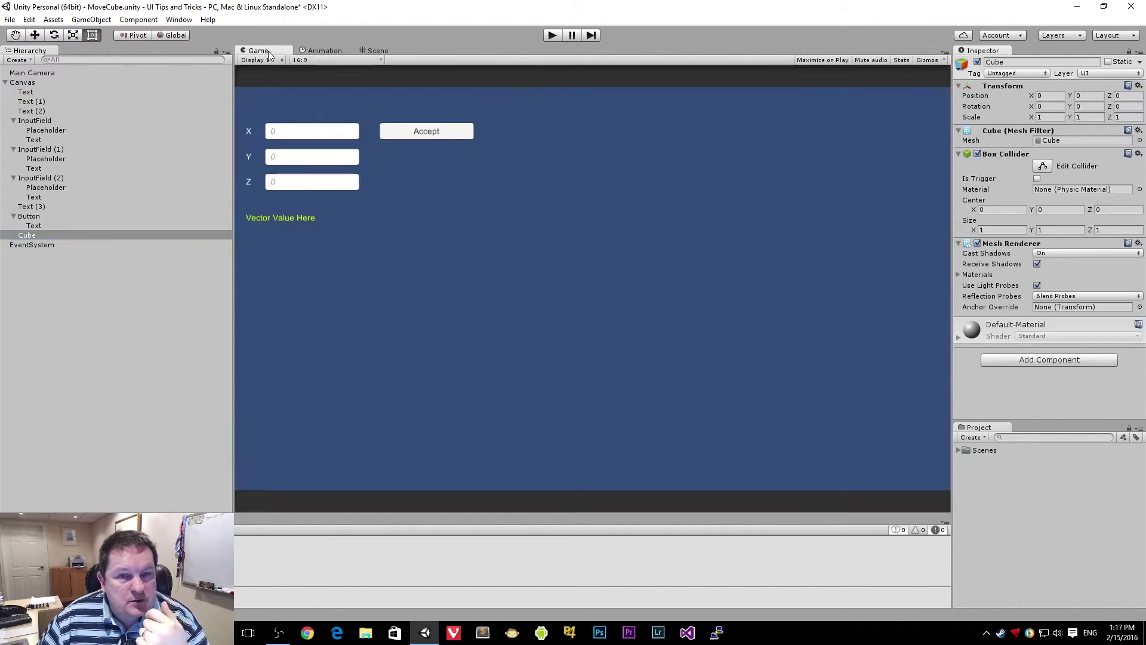
click(317, 52)
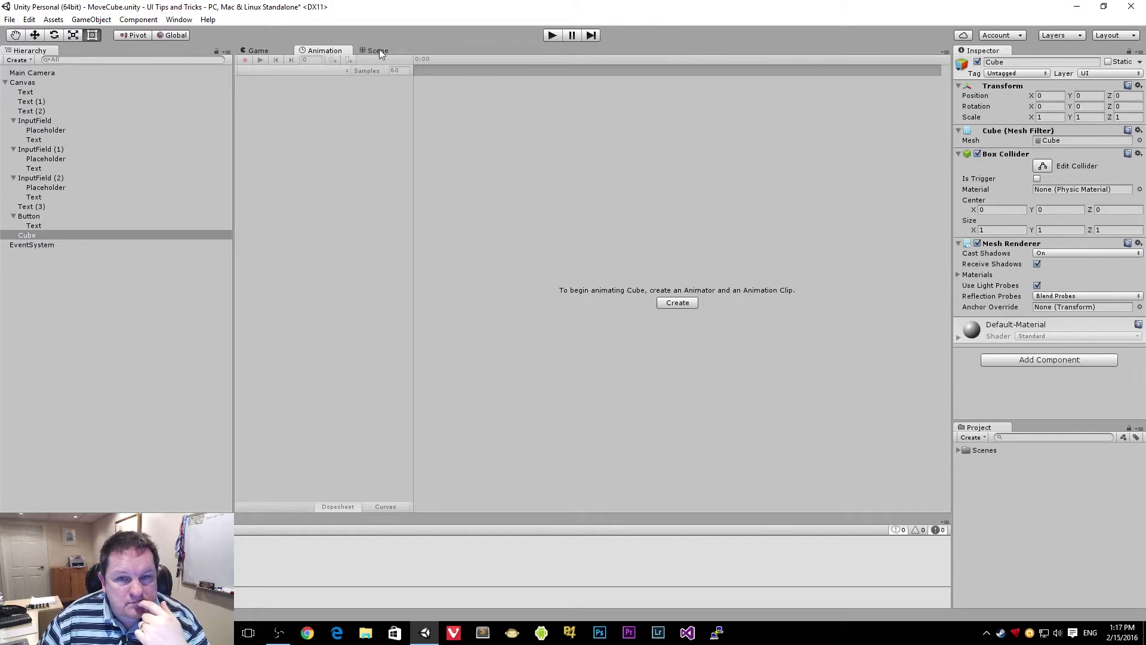
click(378, 50)
middle_click(329, 51)
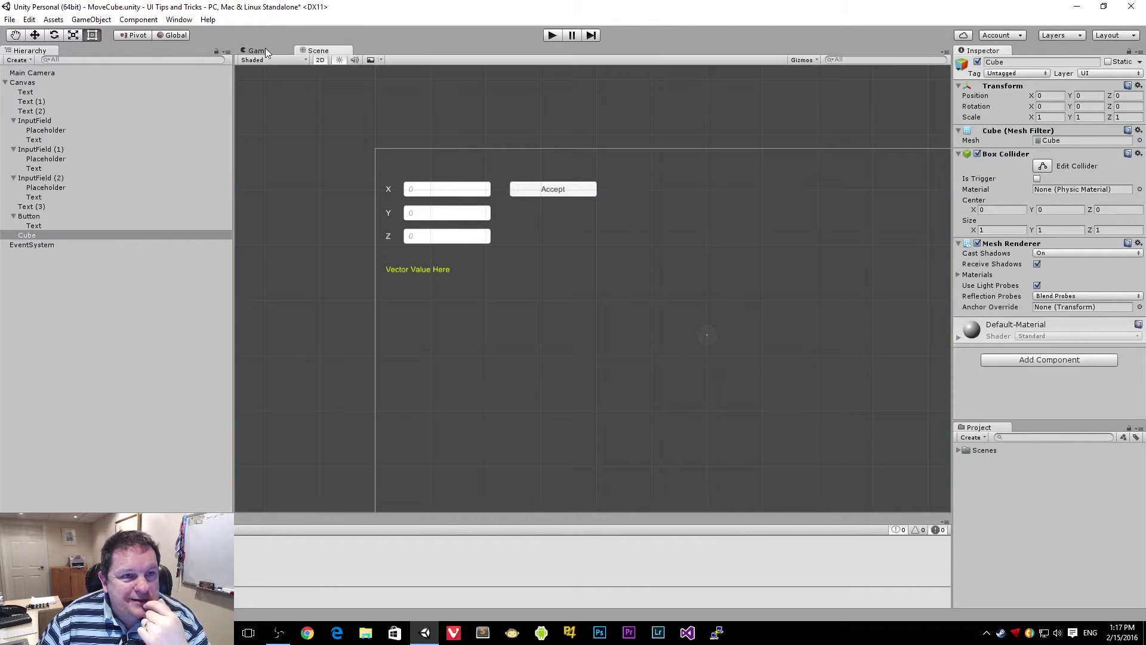
click(259, 51)
click(323, 51)
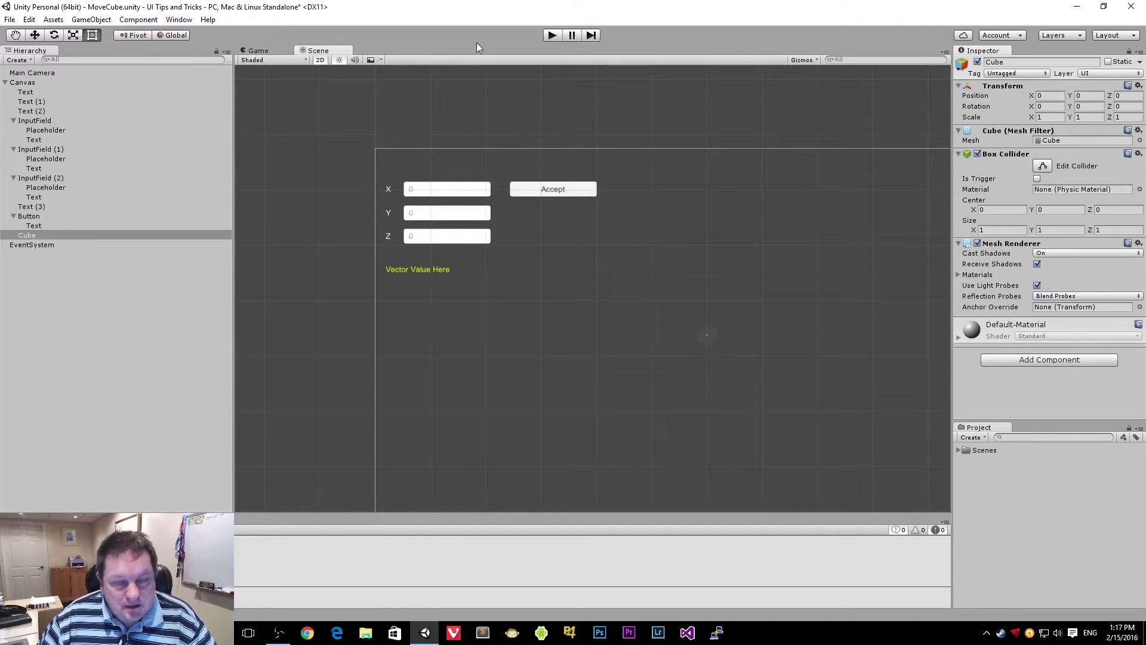
key(f)
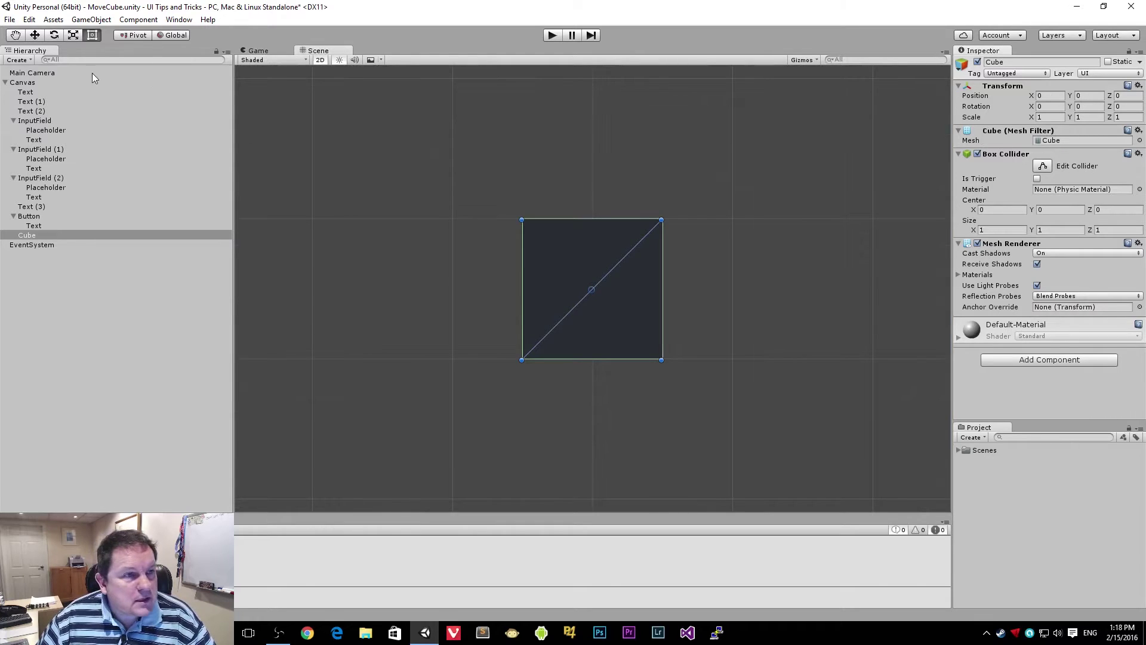
click(36, 73)
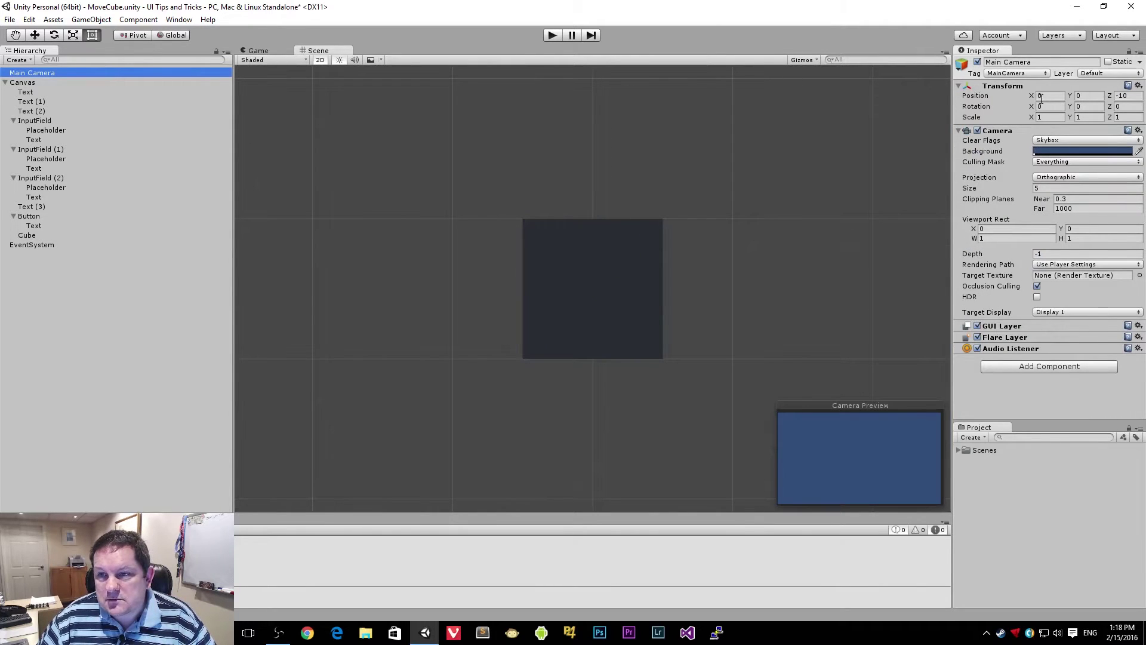
Step: Set the Main Camera projection to Perspective and turn off the Scene view's 2D mode
click(1055, 177)
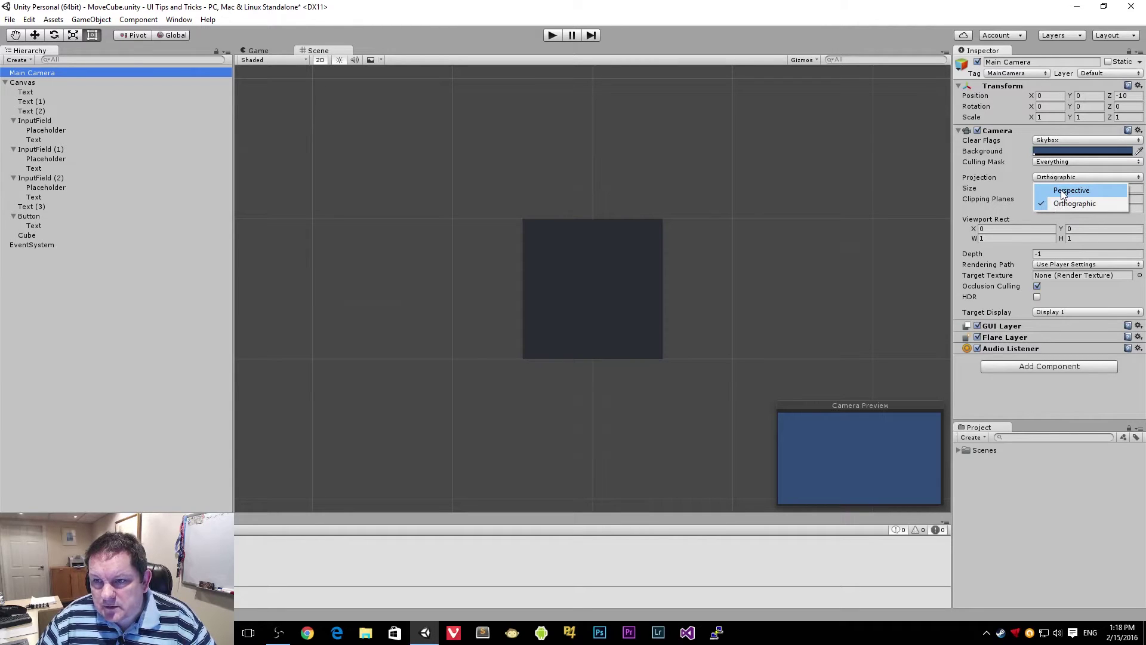
click(1062, 191)
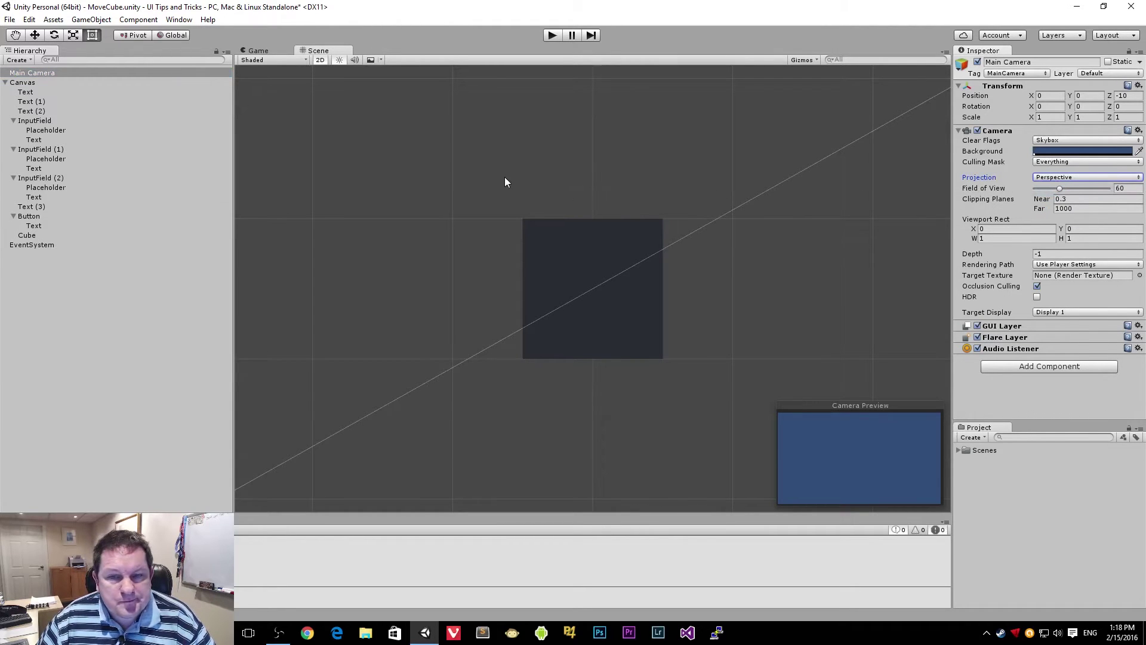
middle_drag(270, 62, 394, 146)
click(326, 62)
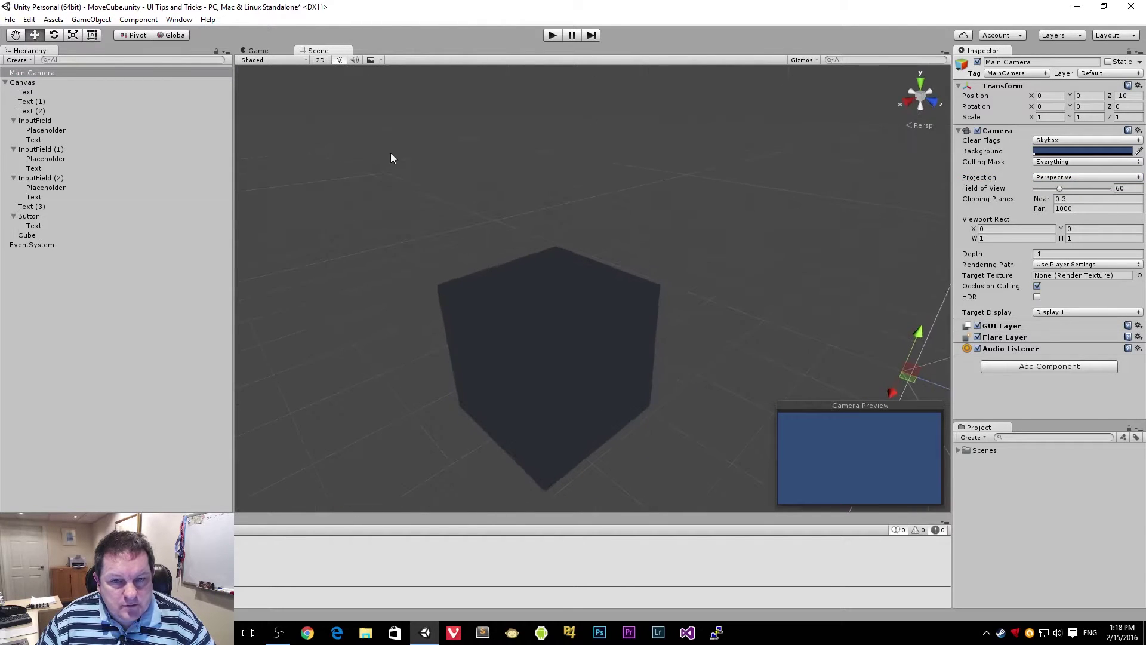
alt+drag(400, 165, 742, 198)
alt+scroll(611, 194, down, 5)
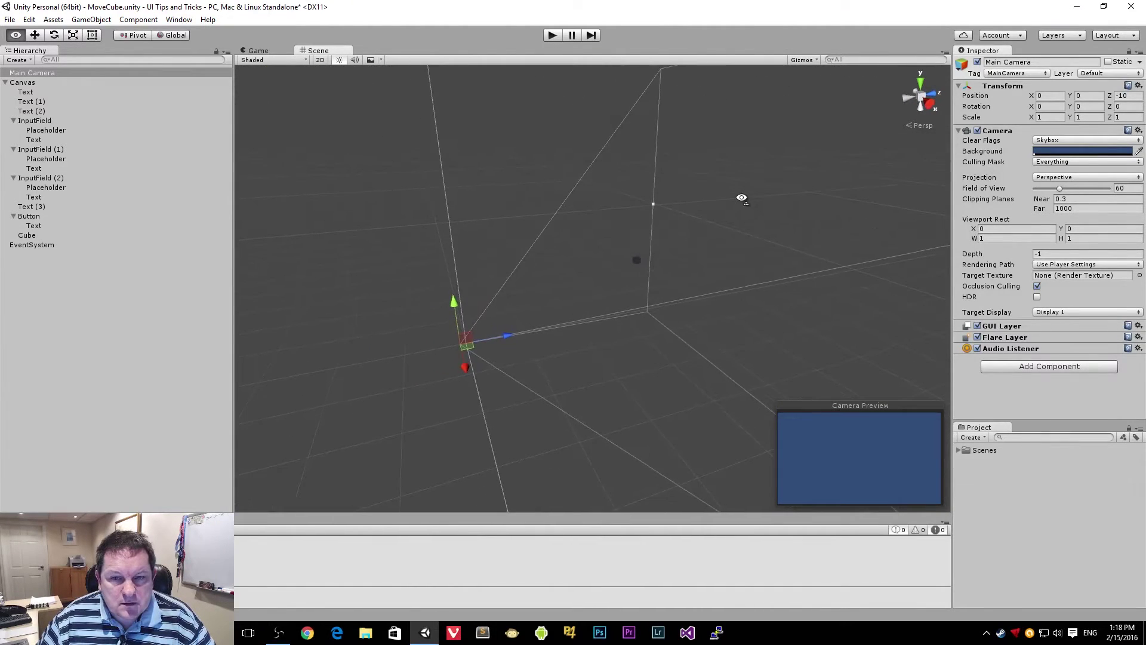
Step: Inspect the Canvas and camera, then drag the Cube out of the Canvas to the scene root
click(68, 80)
click(60, 70)
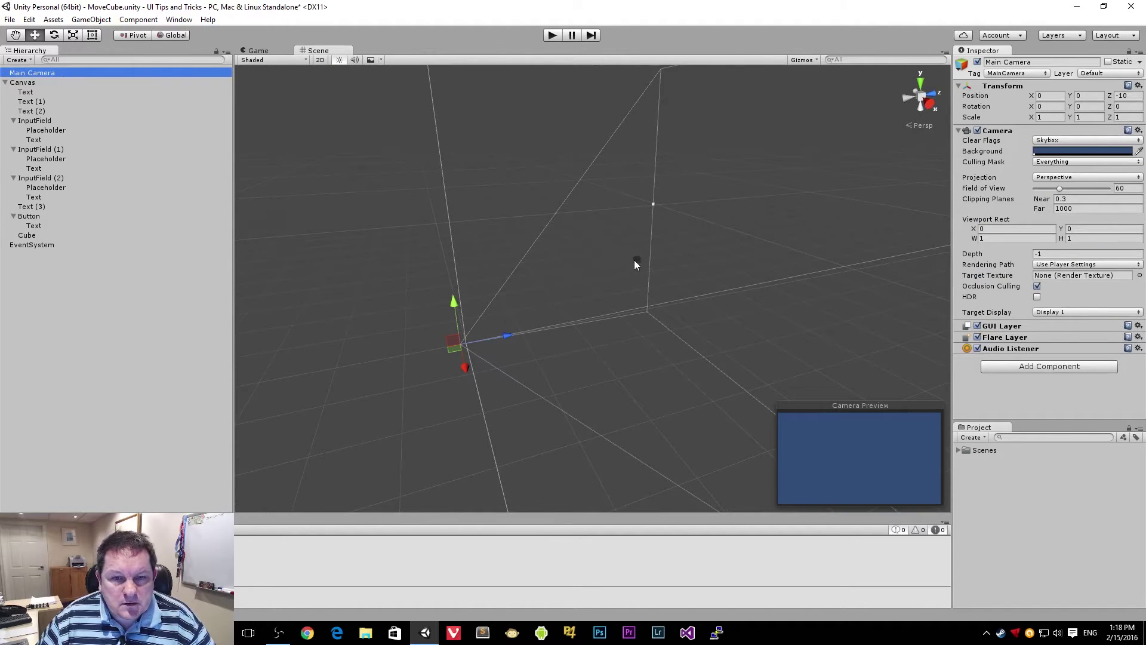
click(636, 264)
alt+drag(637, 259, 758, 235)
click(59, 71)
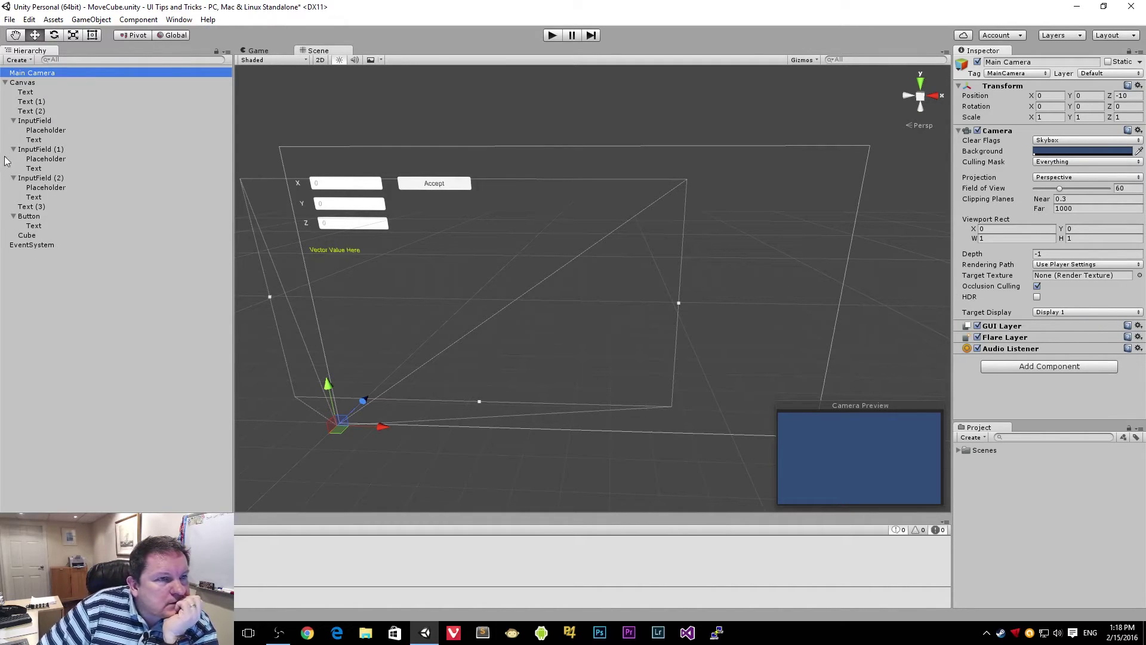
drag(30, 235, 33, 79)
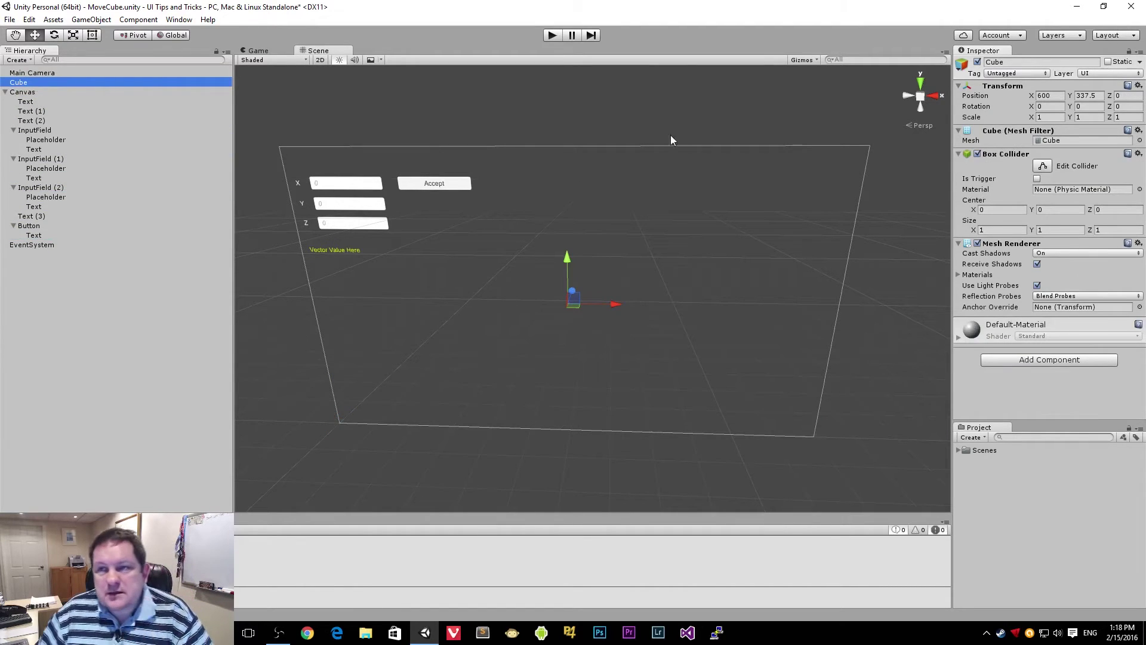
Step: Set the Cube's Position X and Y to 0
click(1051, 97)
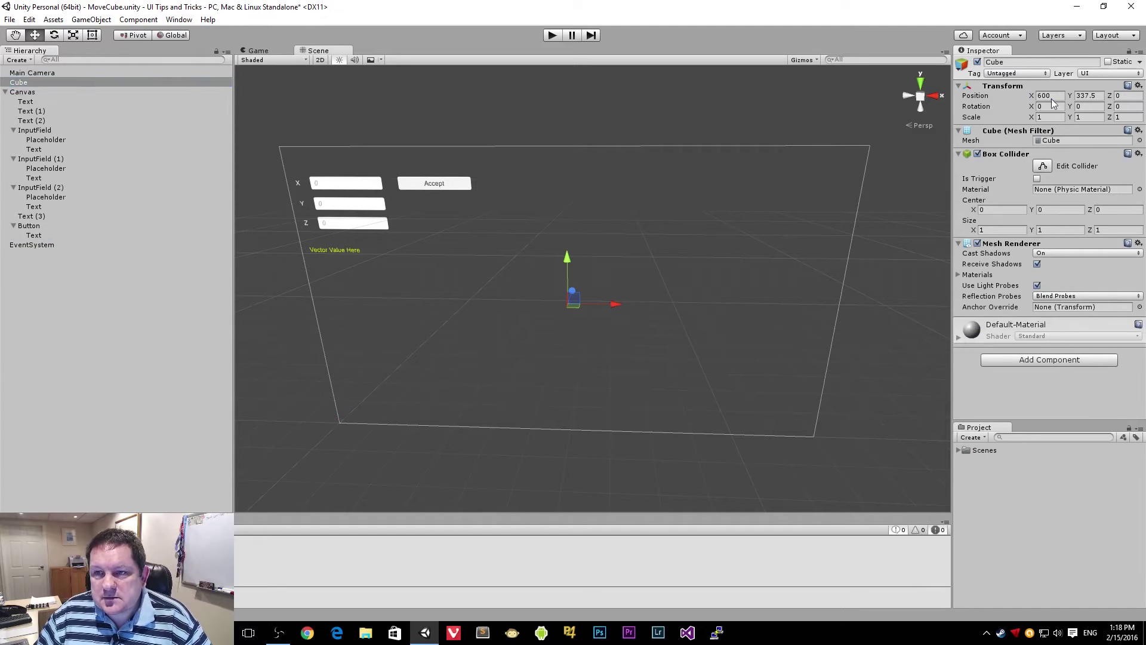
text(0)
key(Tab)
text(0)
key(Tab)
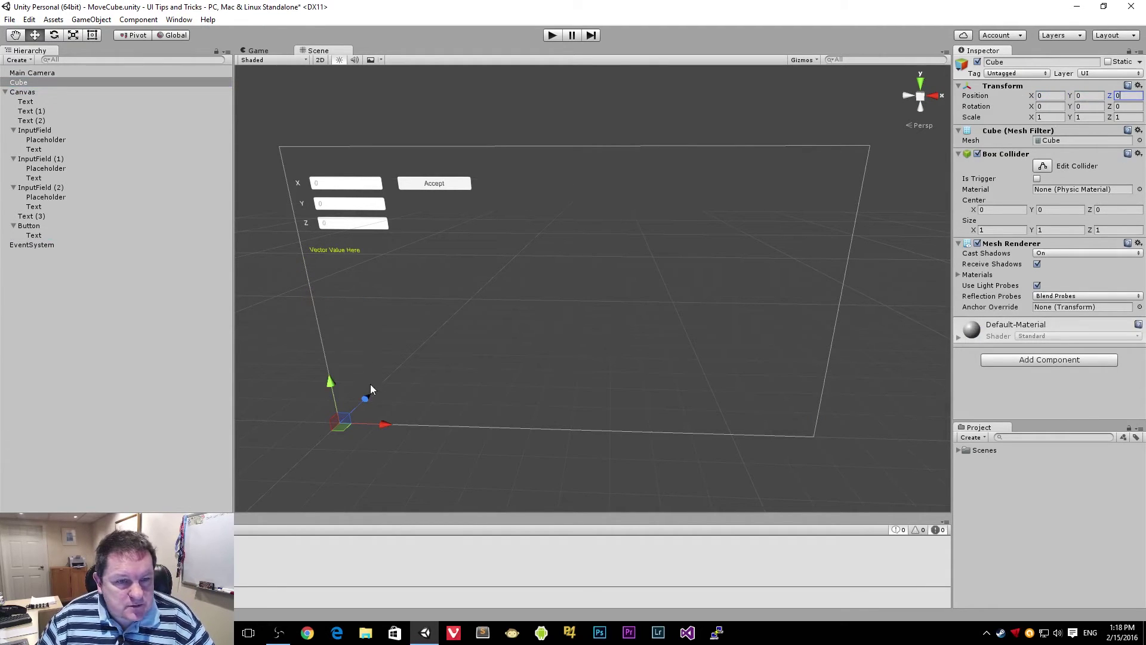
Step: Drag the Cube along Z and compare the result in the Game view
drag(372, 398, 415, 367)
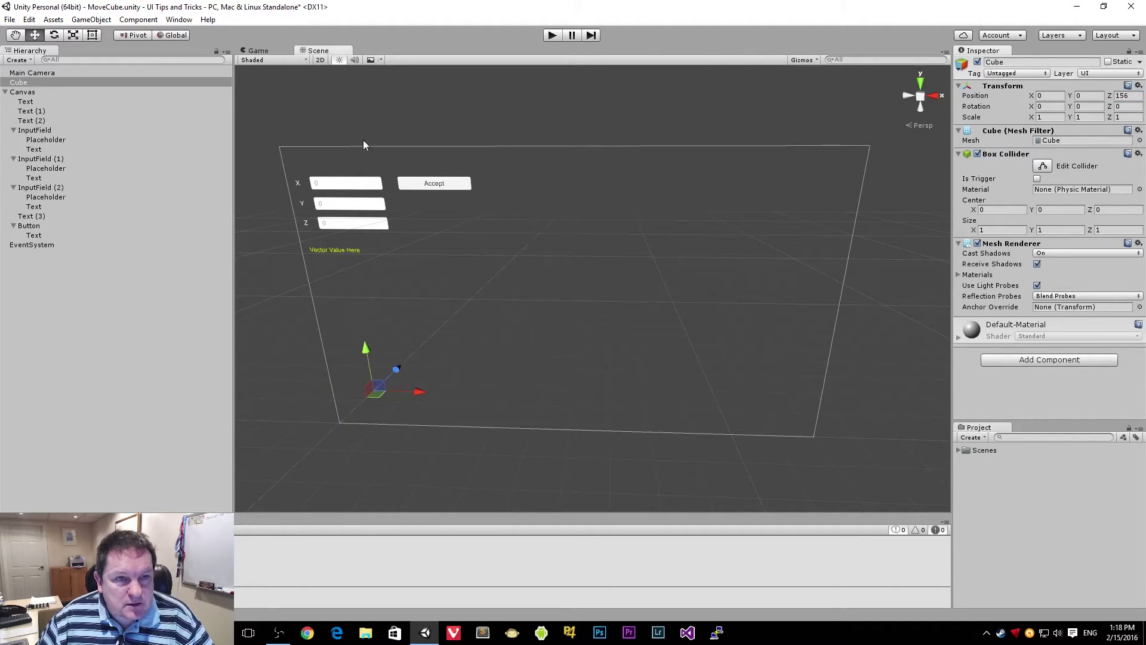
click(270, 52)
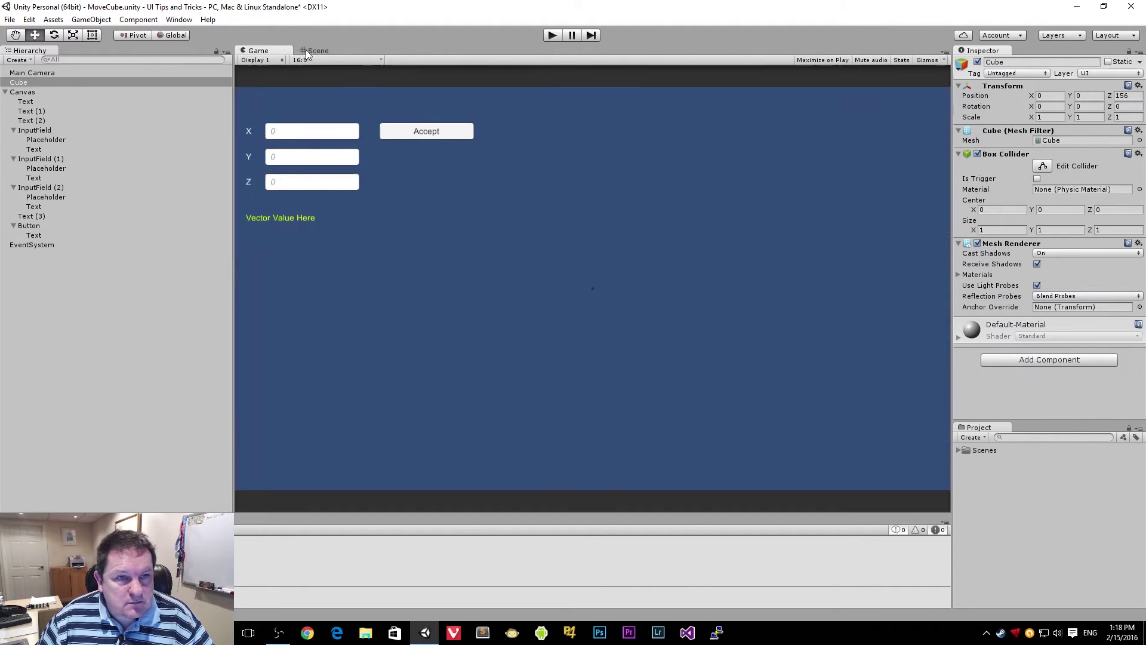
click(308, 51)
drag(391, 371, 380, 391)
click(259, 51)
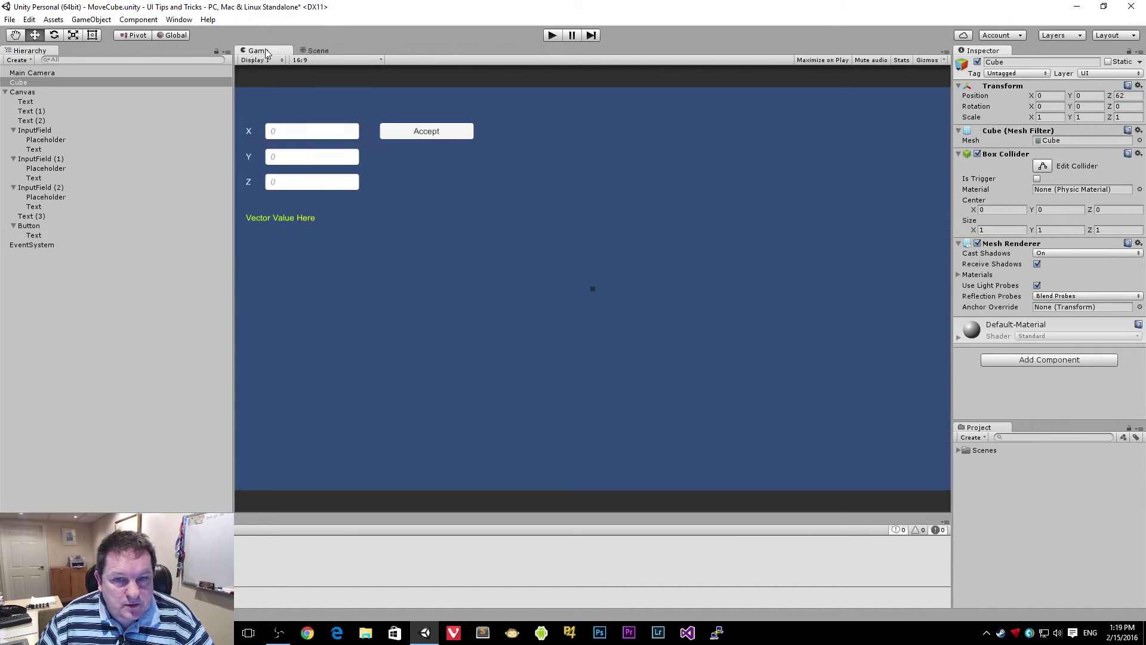
click(319, 50)
right_drag(369, 261, 304, 287)
Step: Set Position Z to 0 and confirm the Cube is centred in the Game view
click(1126, 96)
text(0)
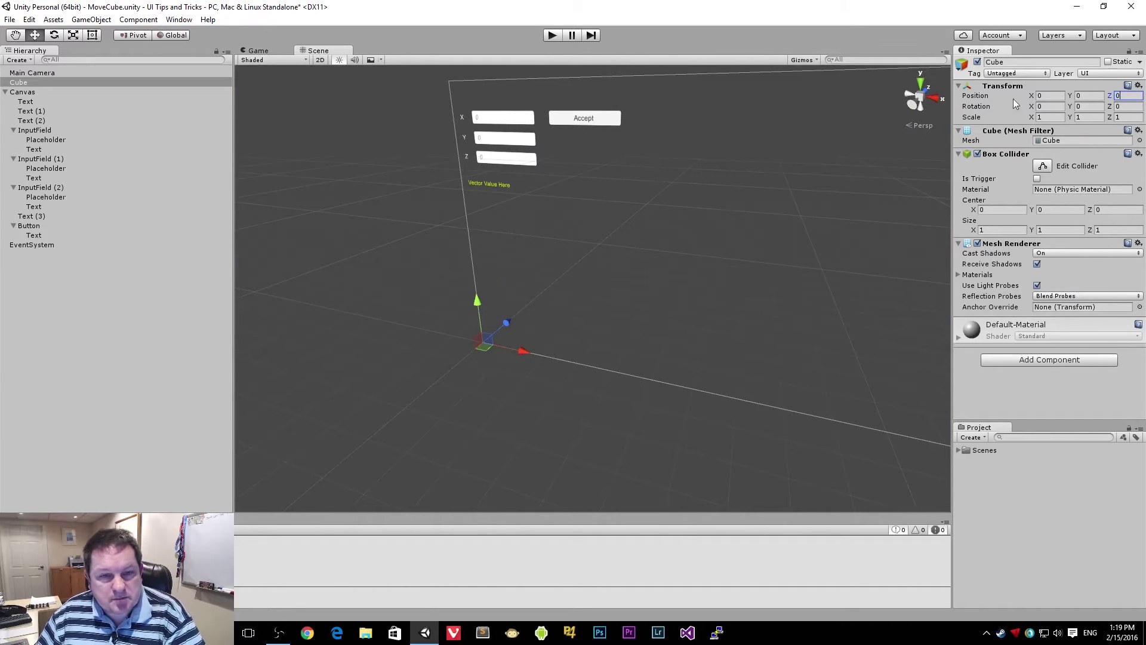
click(268, 53)
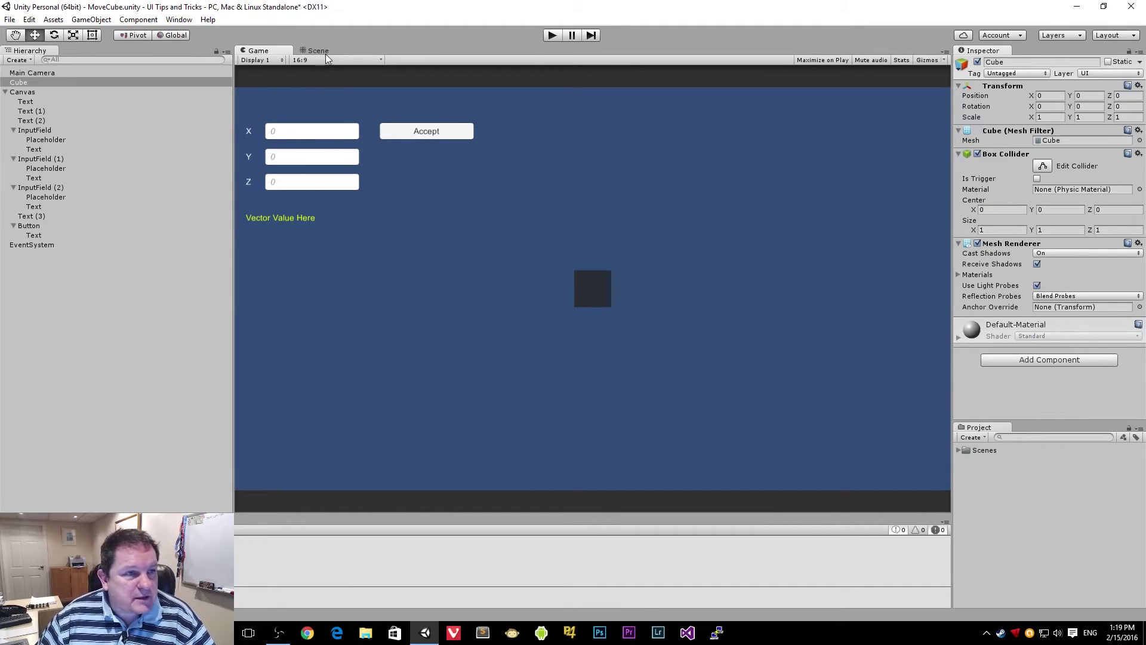
click(132, 84)
Step: Add a Directional Light and move it to the top level of the Hierarchy
right_click(77, 331)
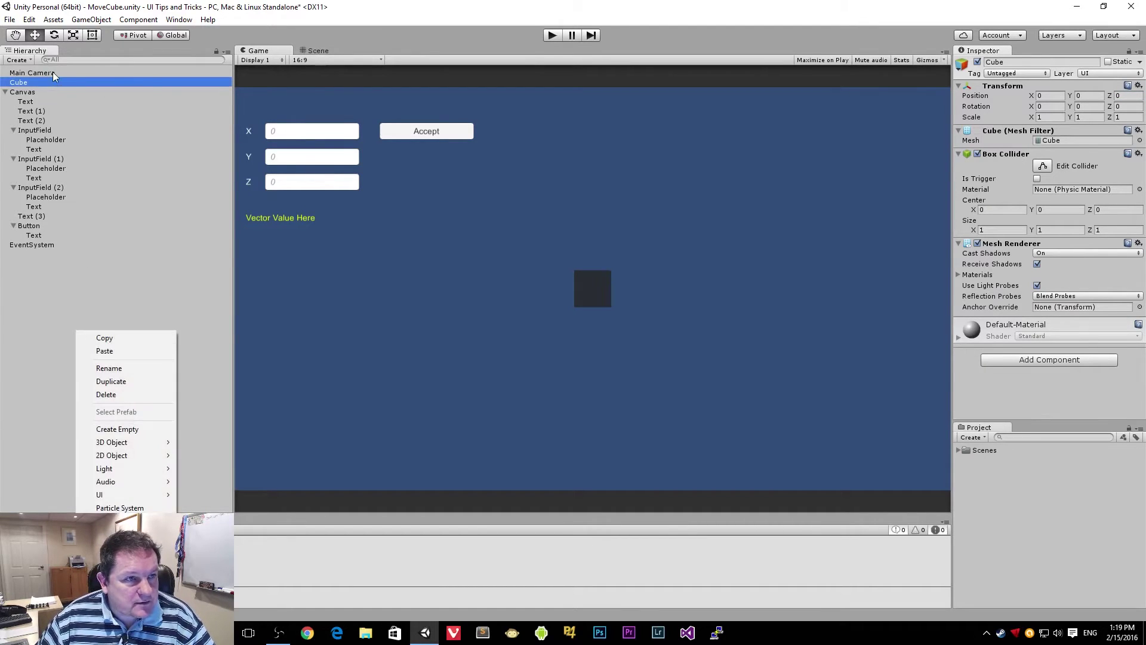
click(54, 74)
right_click(54, 74)
click(25, 81)
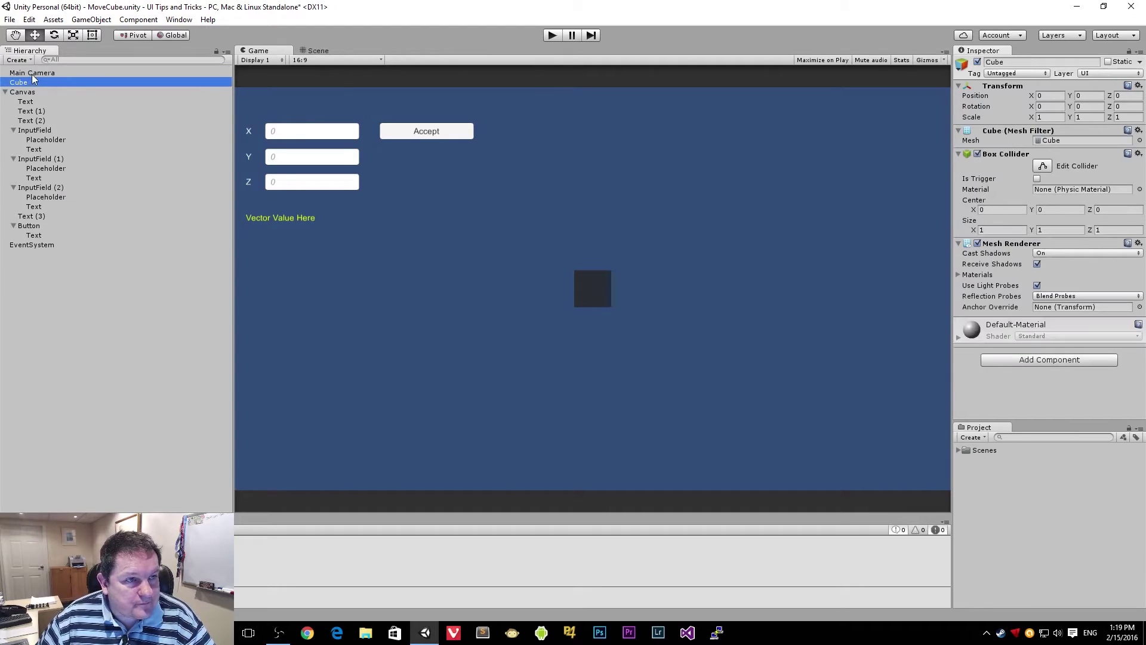
right_click(62, 73)
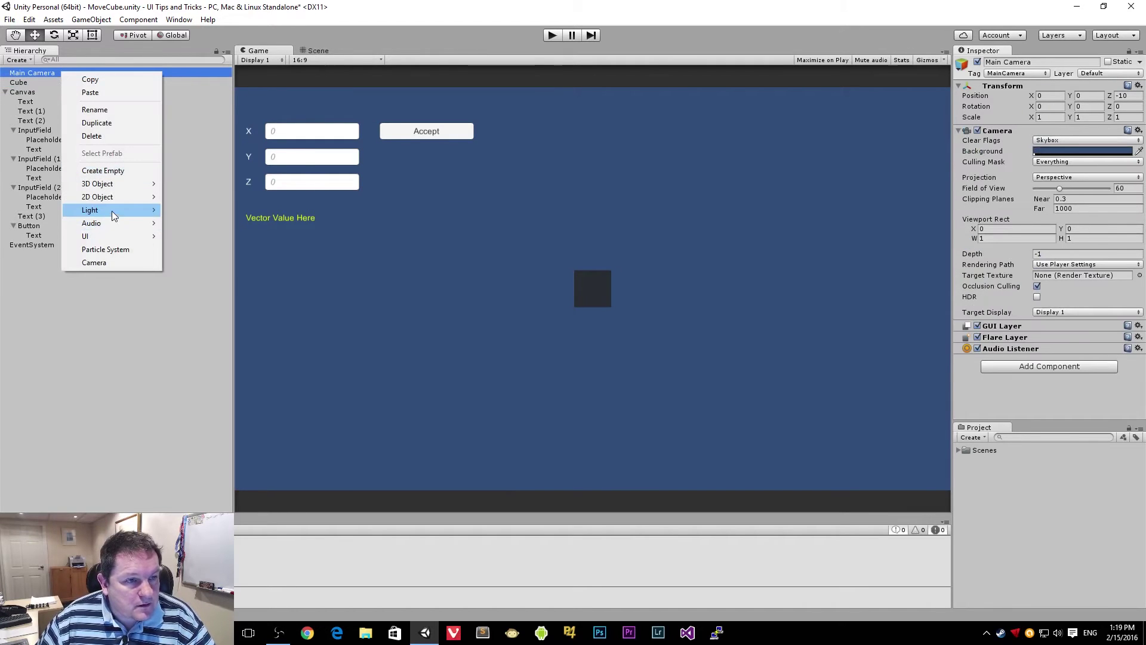
mouse_move(113, 210)
click(230, 210)
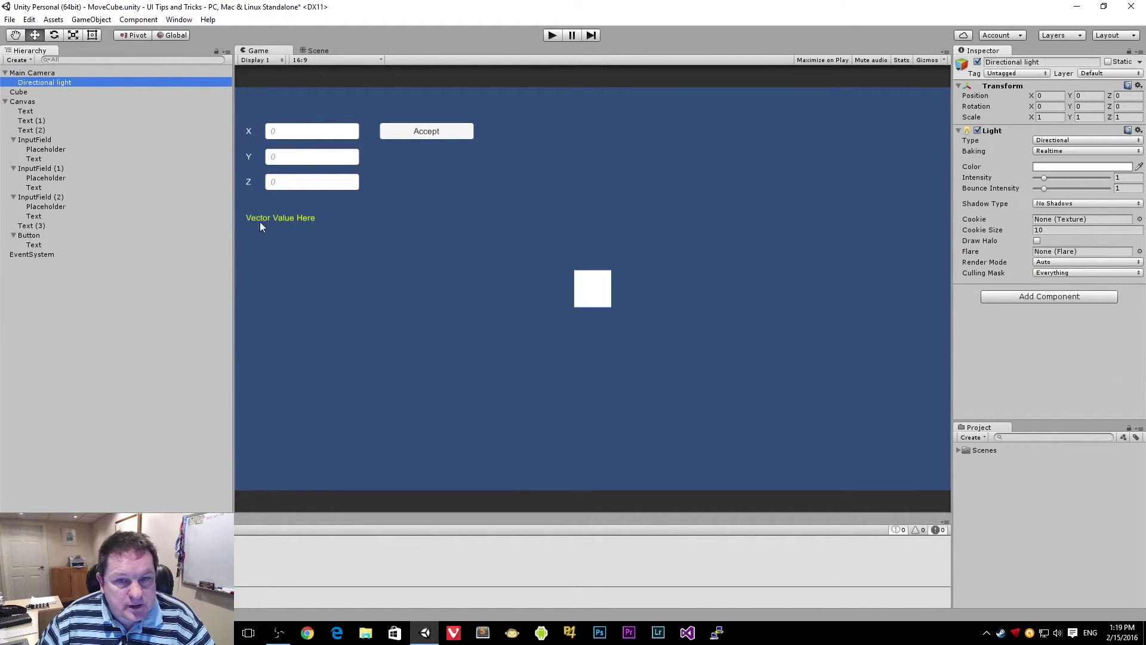
drag(46, 87, 58, 73)
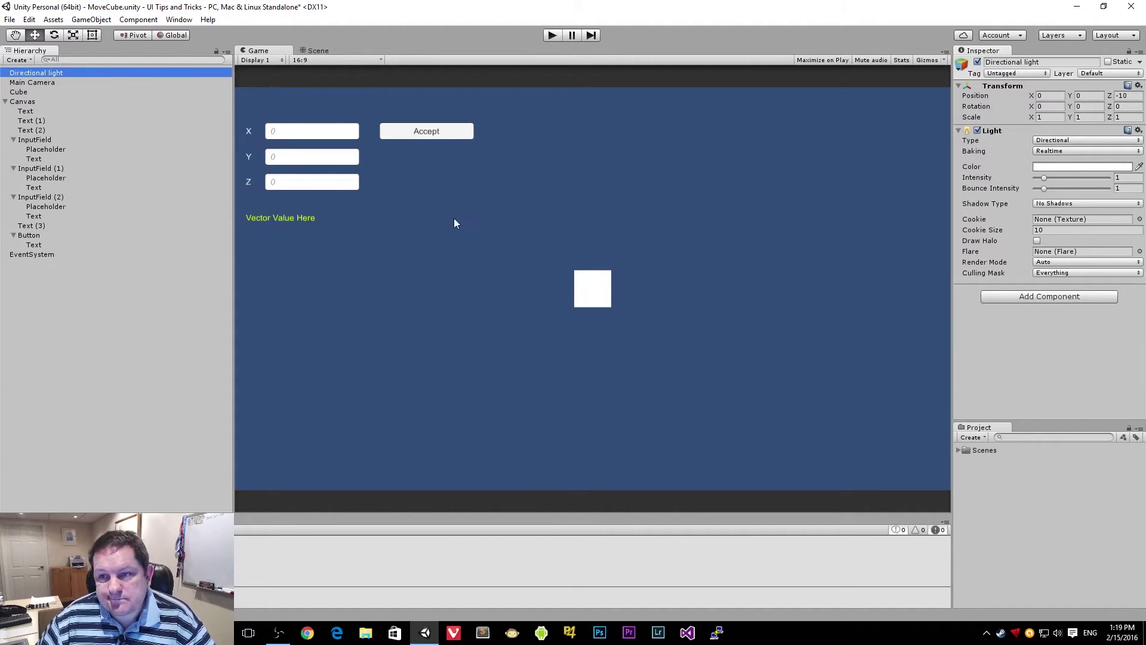
Step: Rotate the Cube to about -25.44, 32.70, 0 and view the lit cube in Game view
click(27, 91)
click(318, 51)
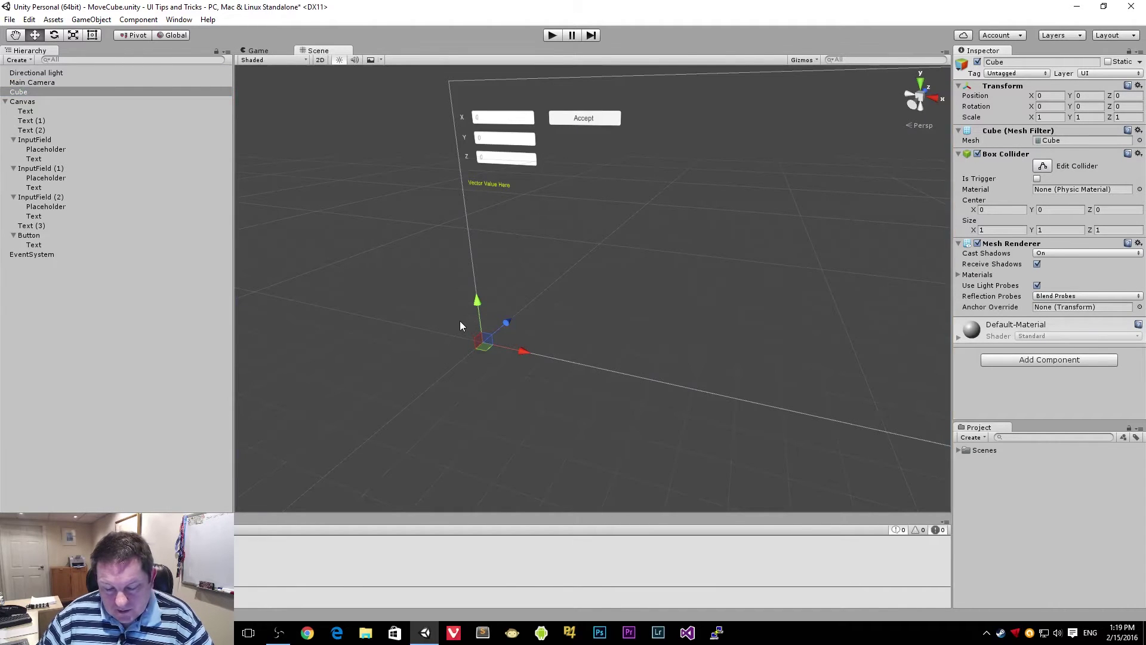
key(f)
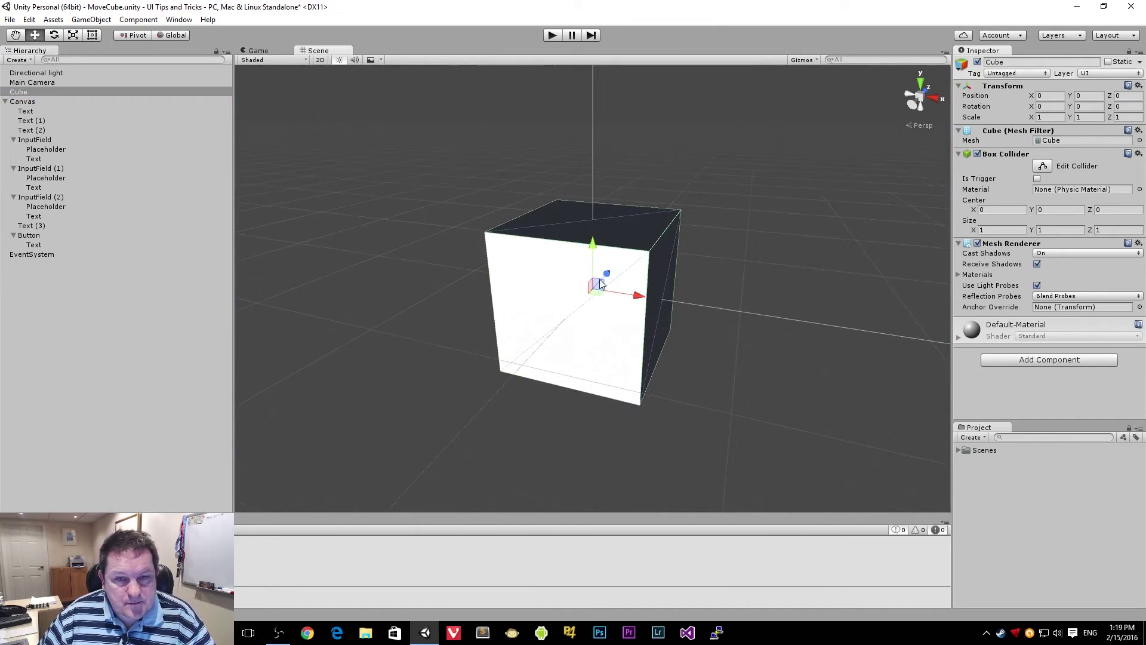
key(e)
drag(619, 302, 582, 314)
drag(582, 246, 570, 295)
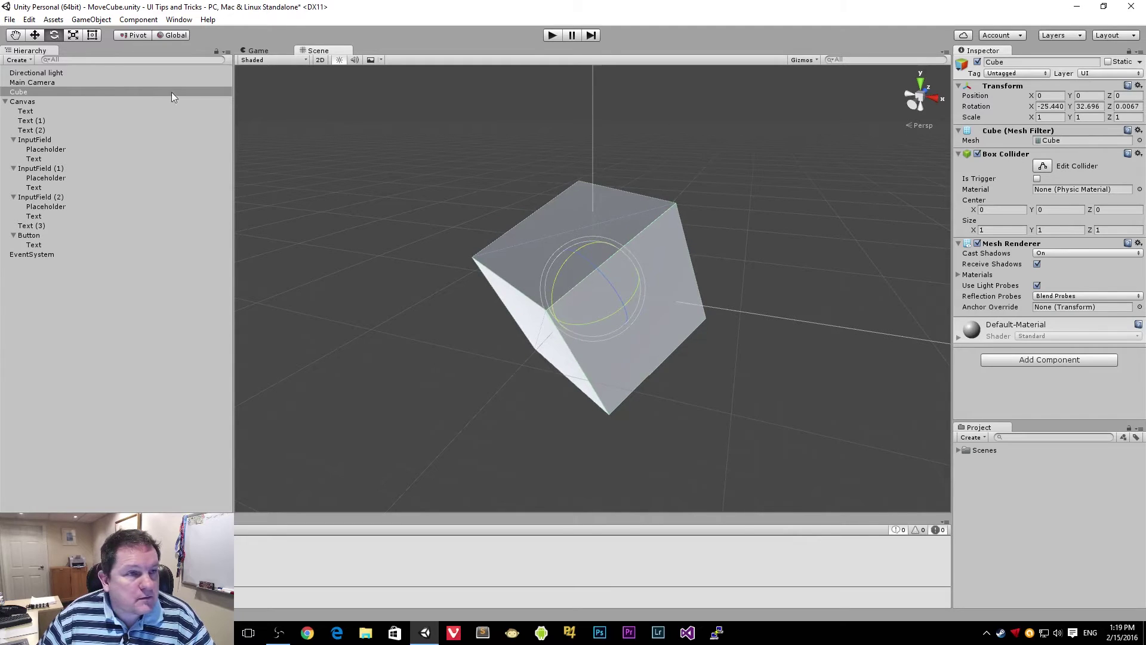
click(262, 51)
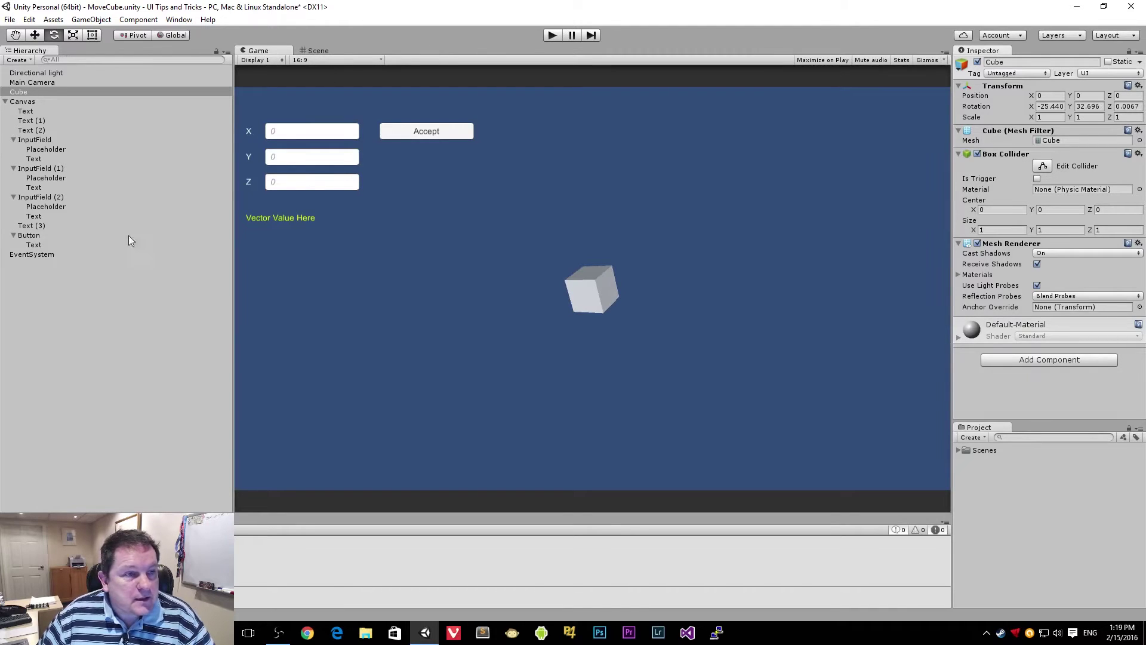
Step: Create an empty GameObject at the scene's top level named CubeMover
click(67, 306)
right_click(70, 307)
click(90, 406)
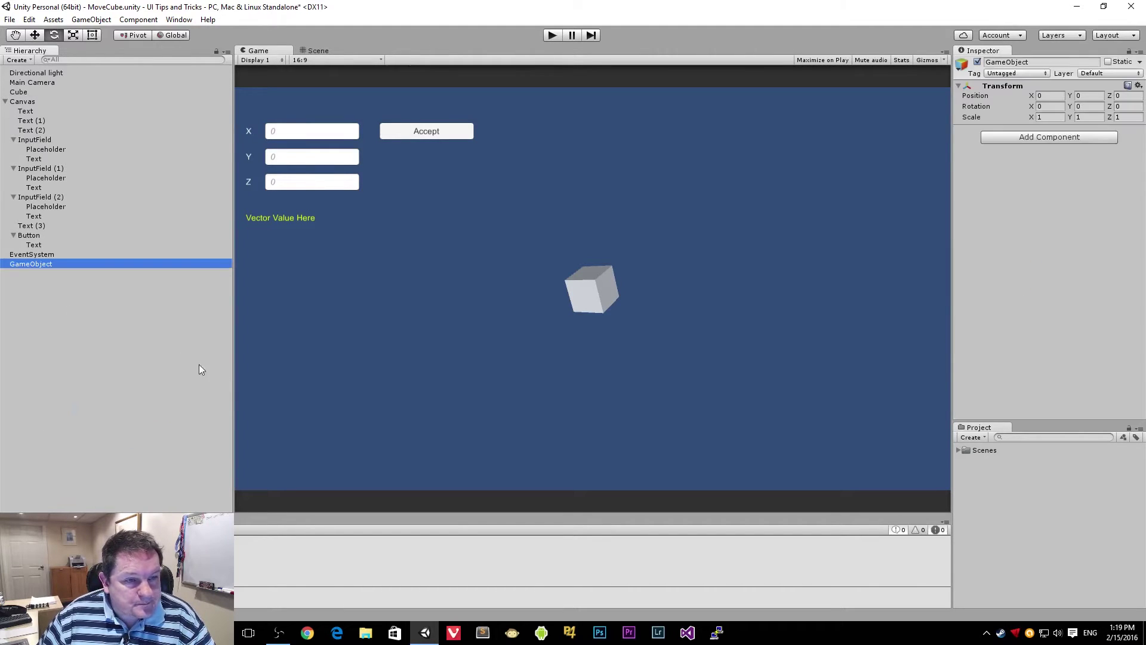
click(1042, 62)
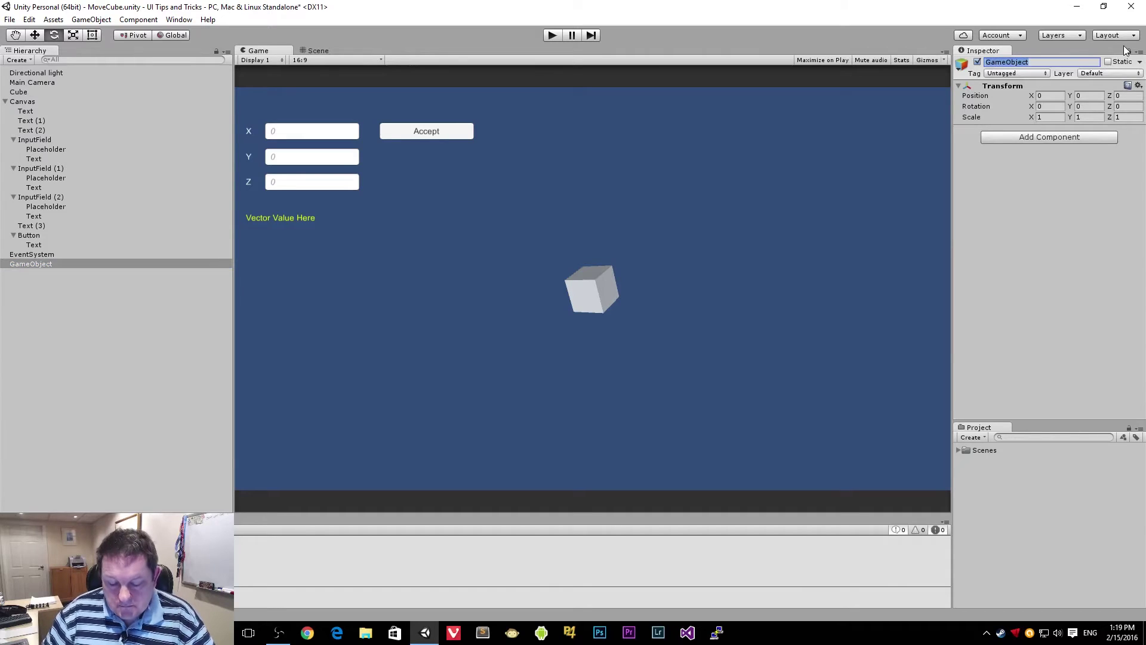
text(CubeMover)
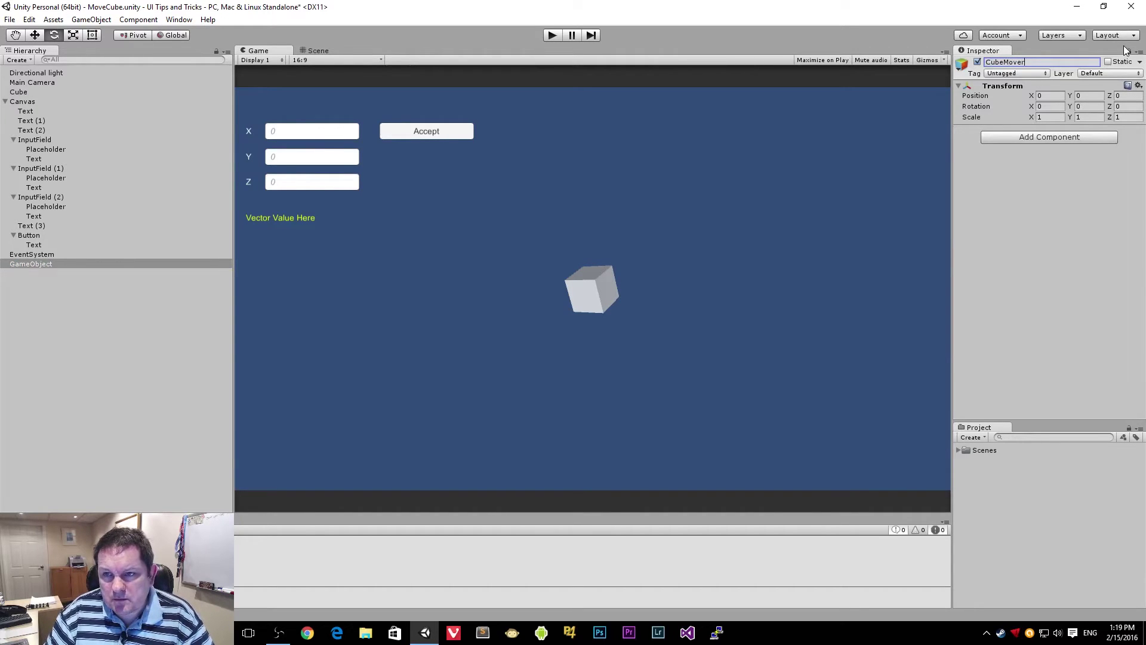
key(Return)
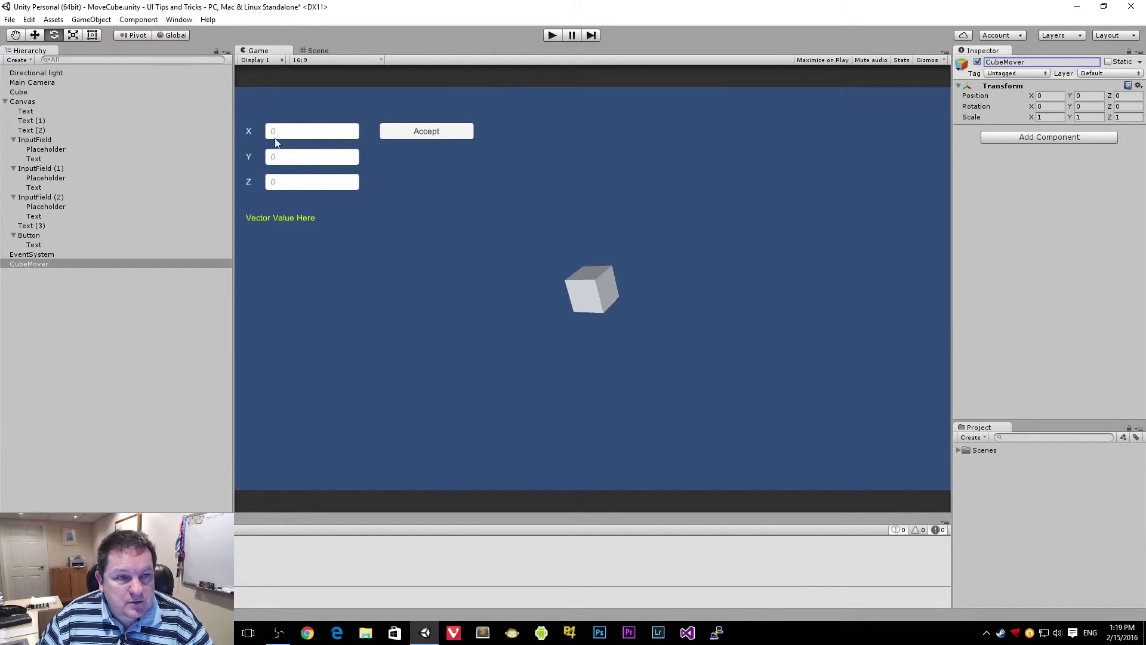
Step: Expand the Scenes folder in the Project panel
right_click(48, 265)
key(Escape)
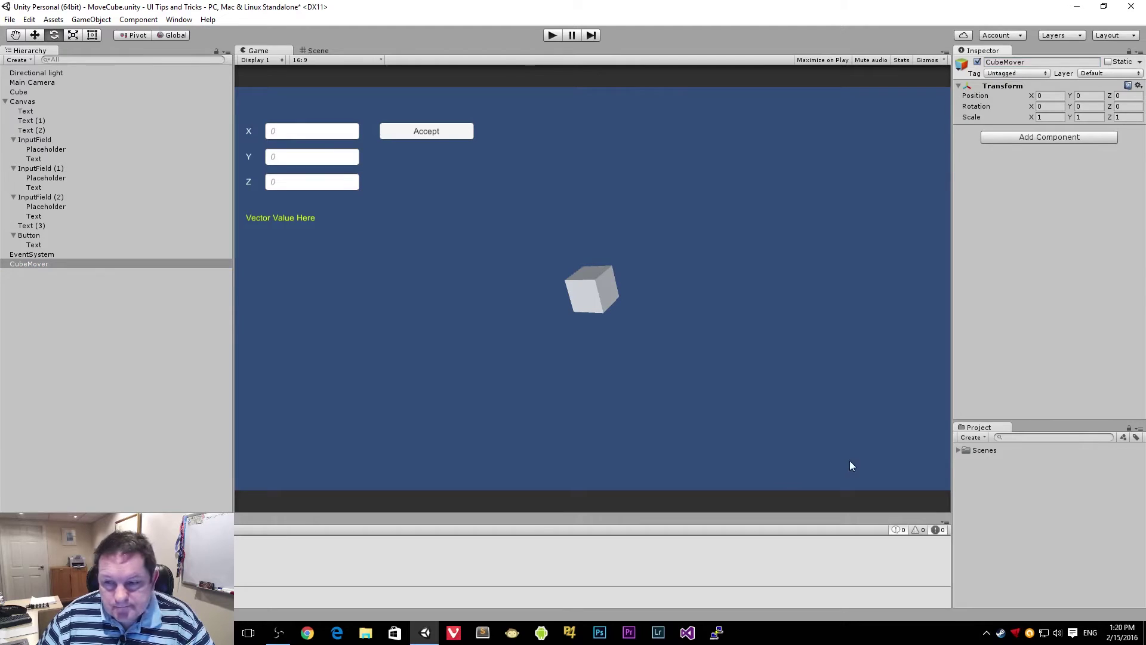
click(959, 450)
Step: Create a Scripts folder in the project assets
click(974, 496)
right_click(975, 495)
mouse_move(1018, 294)
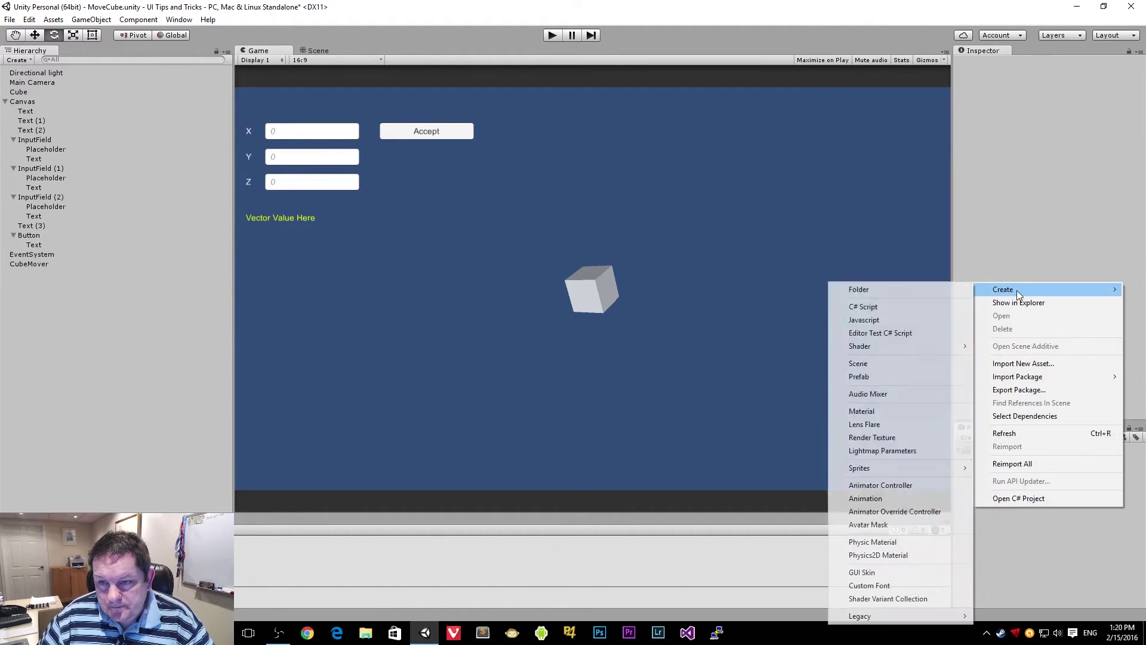
click(923, 294)
text(Scritps)
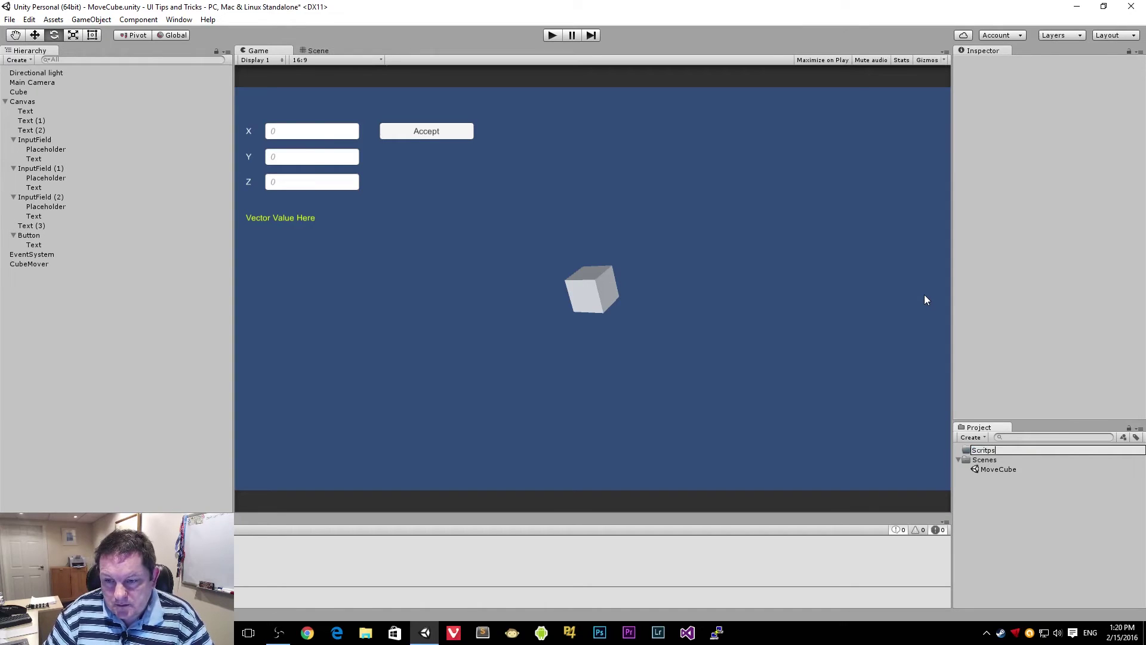
key(BackSpace)
key(BackSpace)
key(BackSpace)
text(pts)
key(Return)
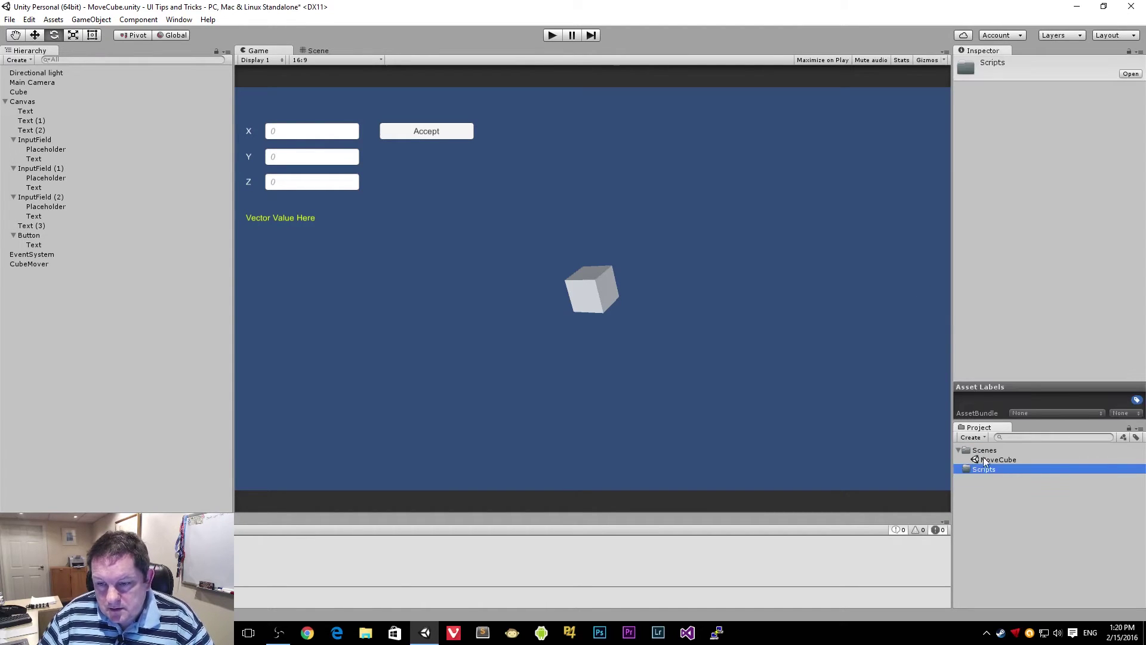
Step: Create a C# script named CubeMover inside Scripts
right_click(986, 471)
mouse_move(1015, 248)
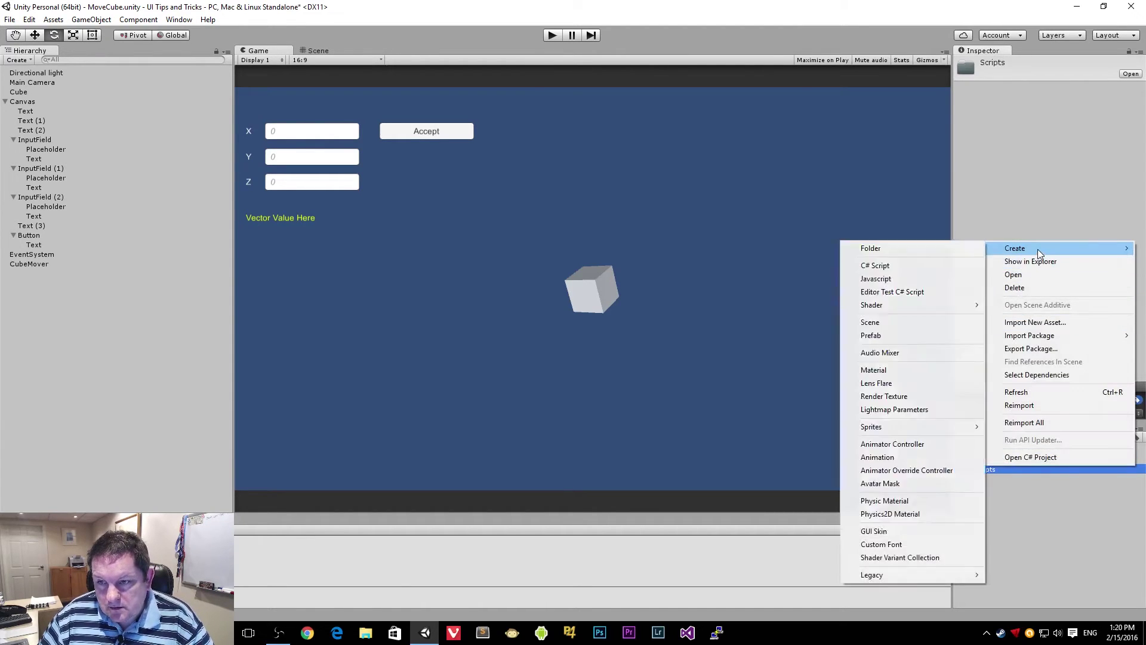
click(924, 265)
text(Cube)
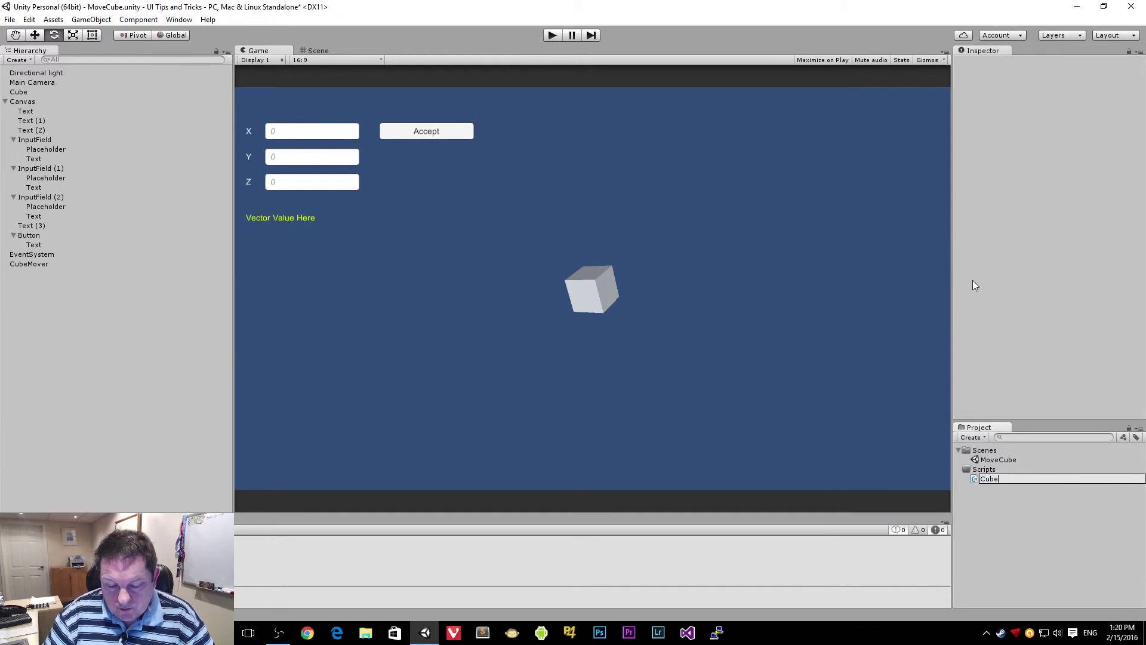
text(Mover)
key(Return)
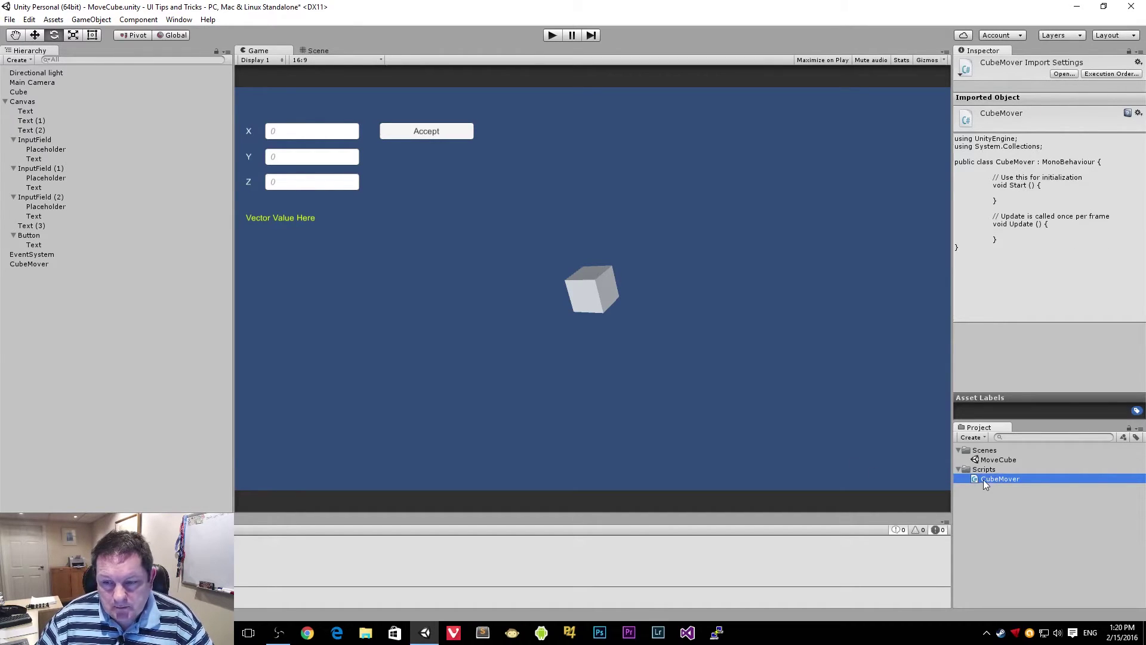
Step: Attach the CubeMover script to the CubeMover object and open it in Visual Studio
drag(984, 479, 32, 268)
click(41, 264)
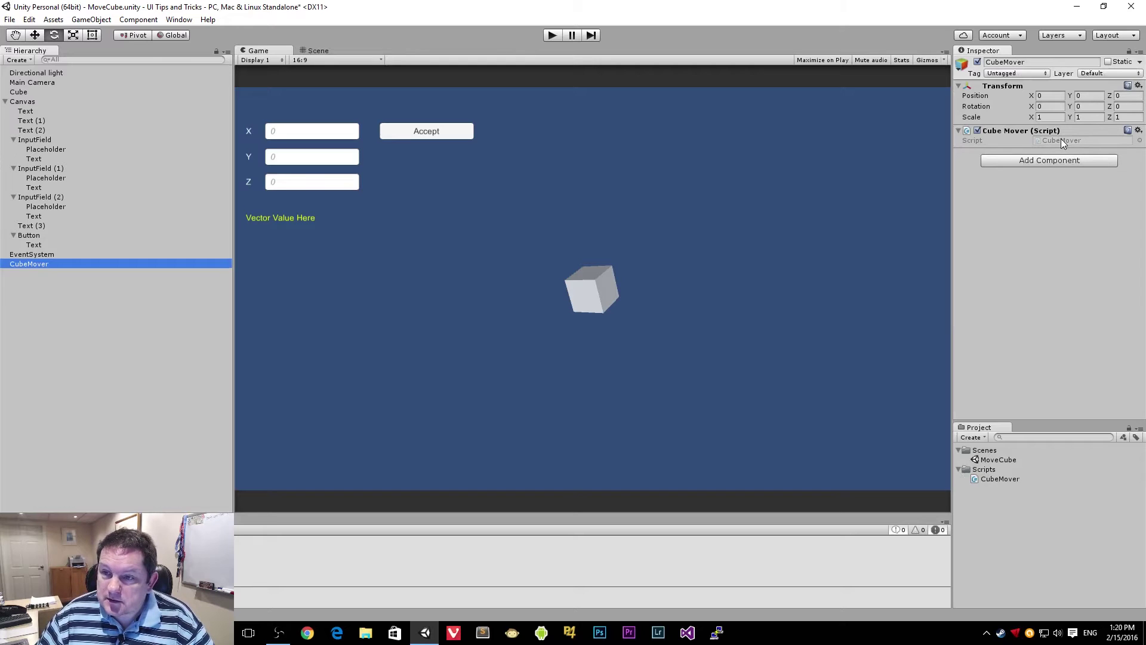
double_click(1062, 140)
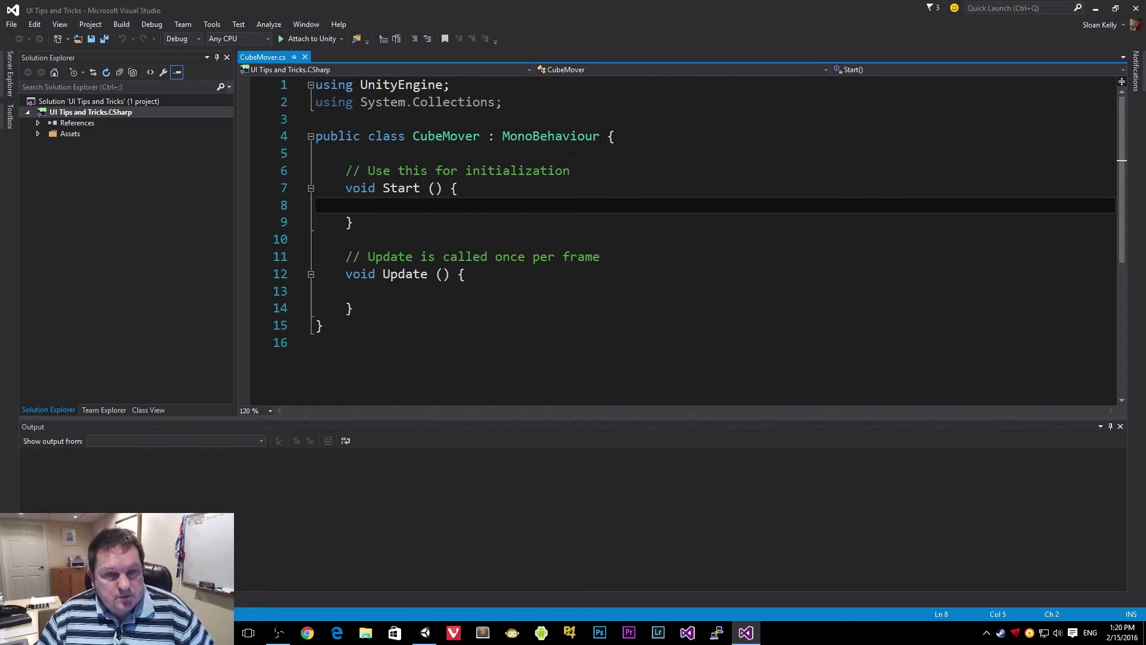
Step: Declare public InputField fields X, Y and Z at the top of the class
click(572, 149)
key(Return)
key(Return)
key(Up)
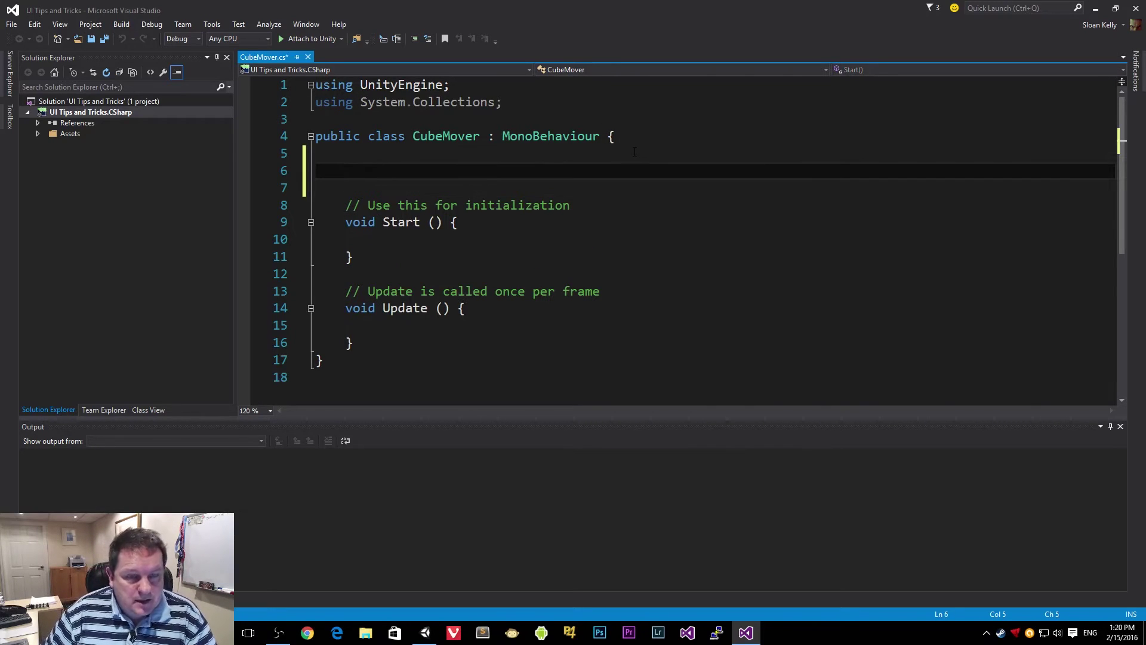
text(public )
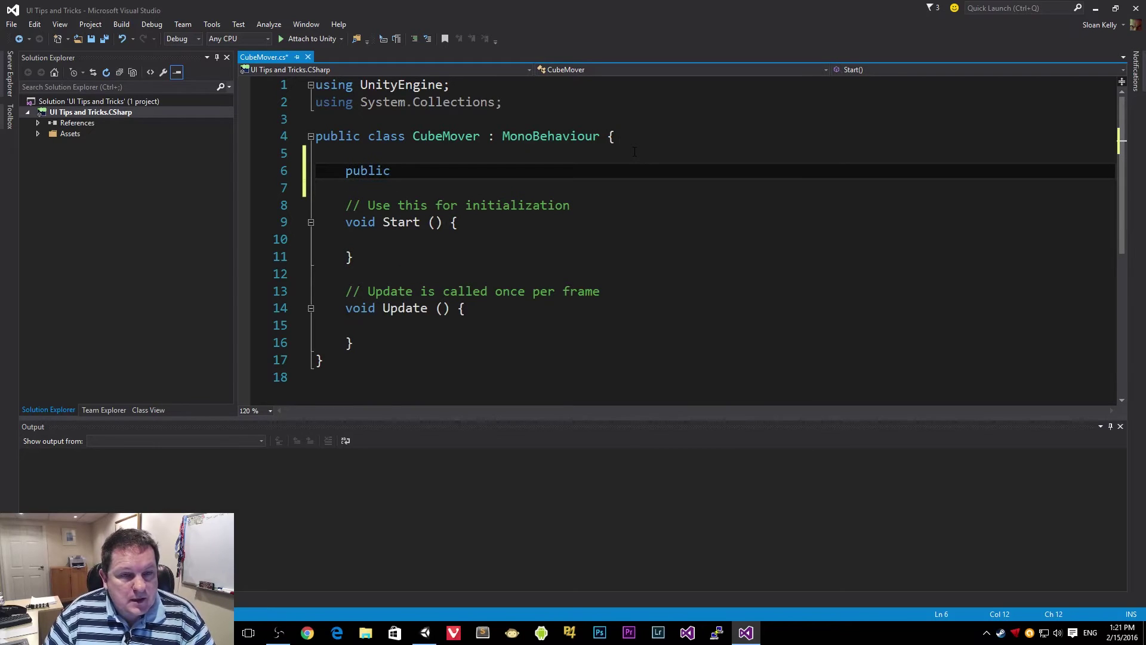
text(InputField)
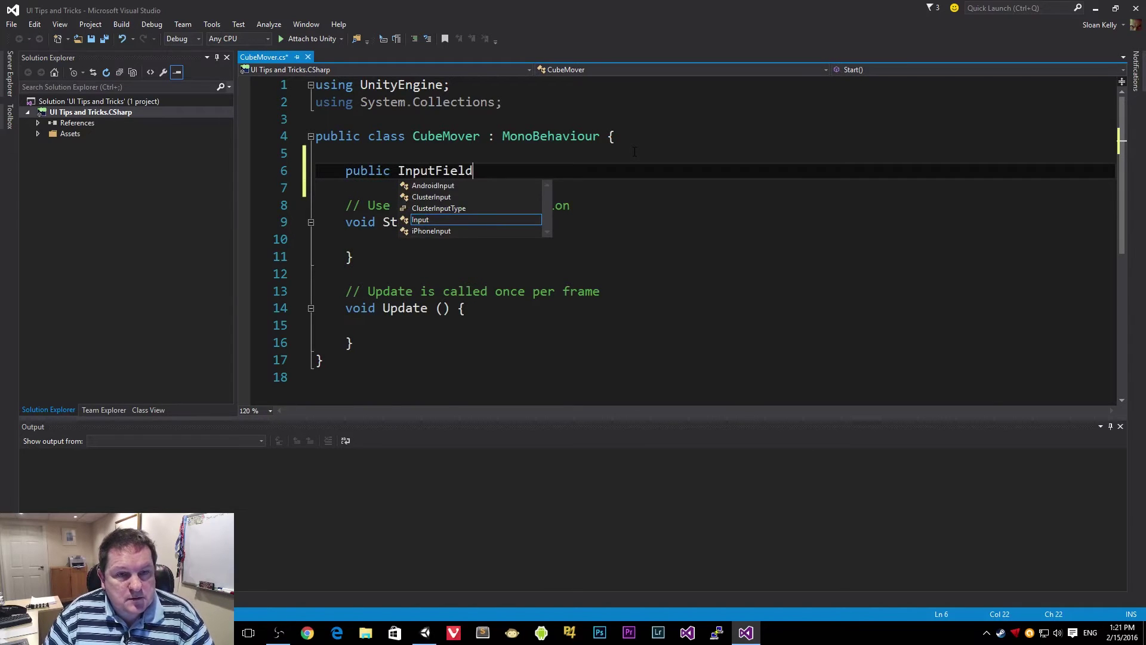
text( x)
key(BackSpace)
text(X;)
key(Return)
text(public In)
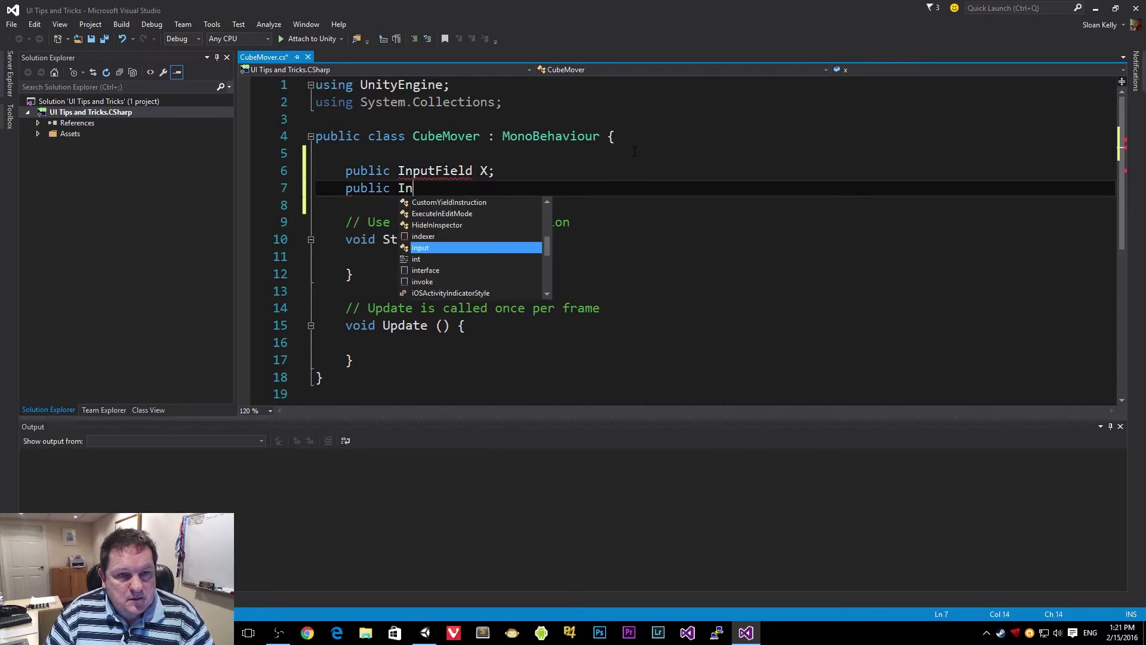
text(putField Y;)
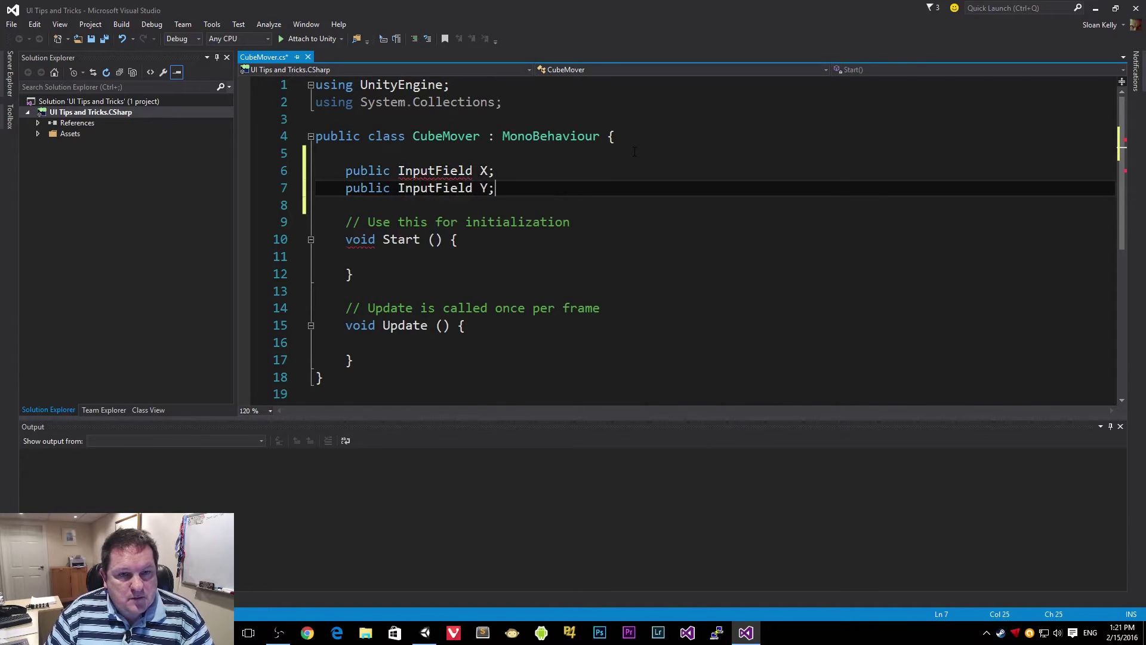
key(Return)
text(public in)
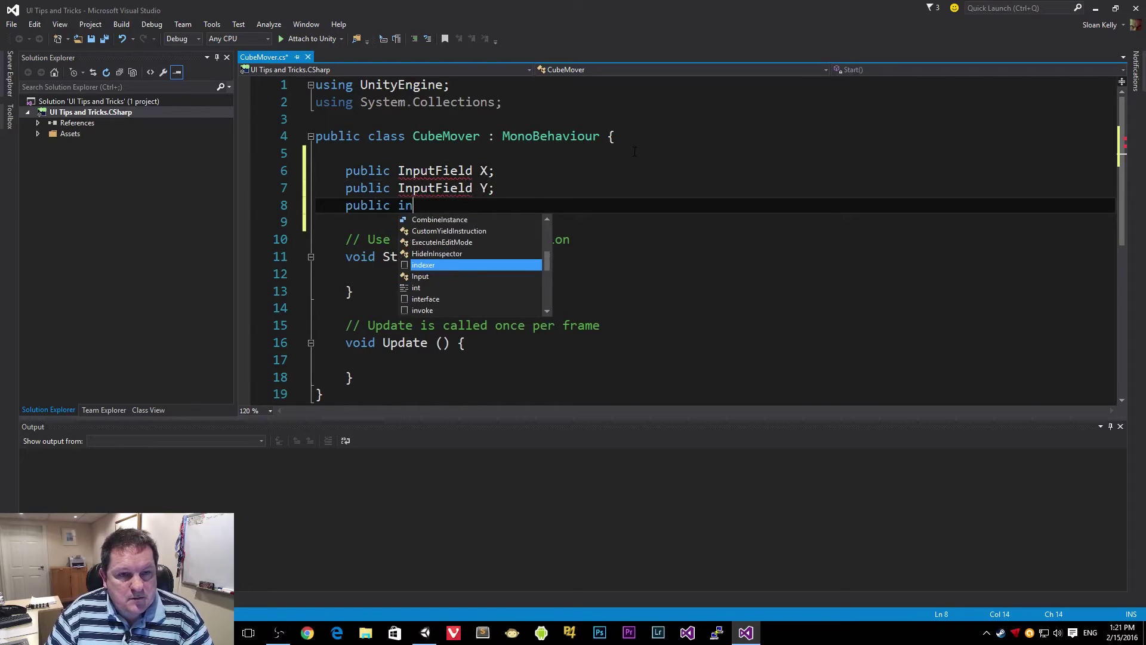
text(putField Z;)
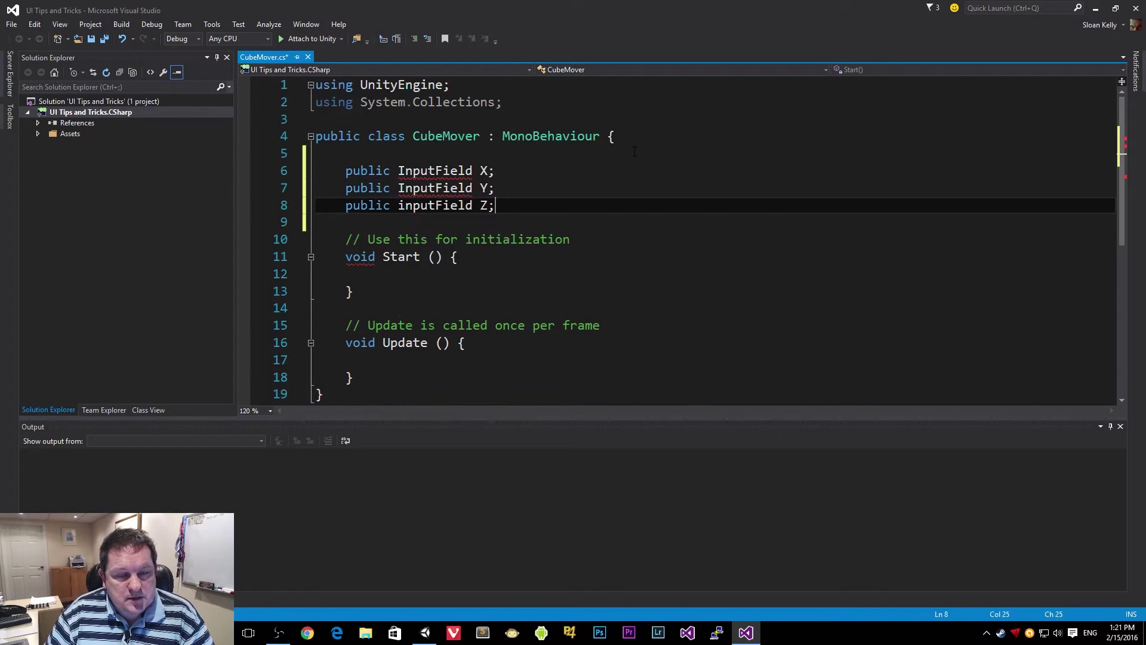
Step: Add 'using UnityEngine.UI;' below the existing using line
key(Left)
key(Left)
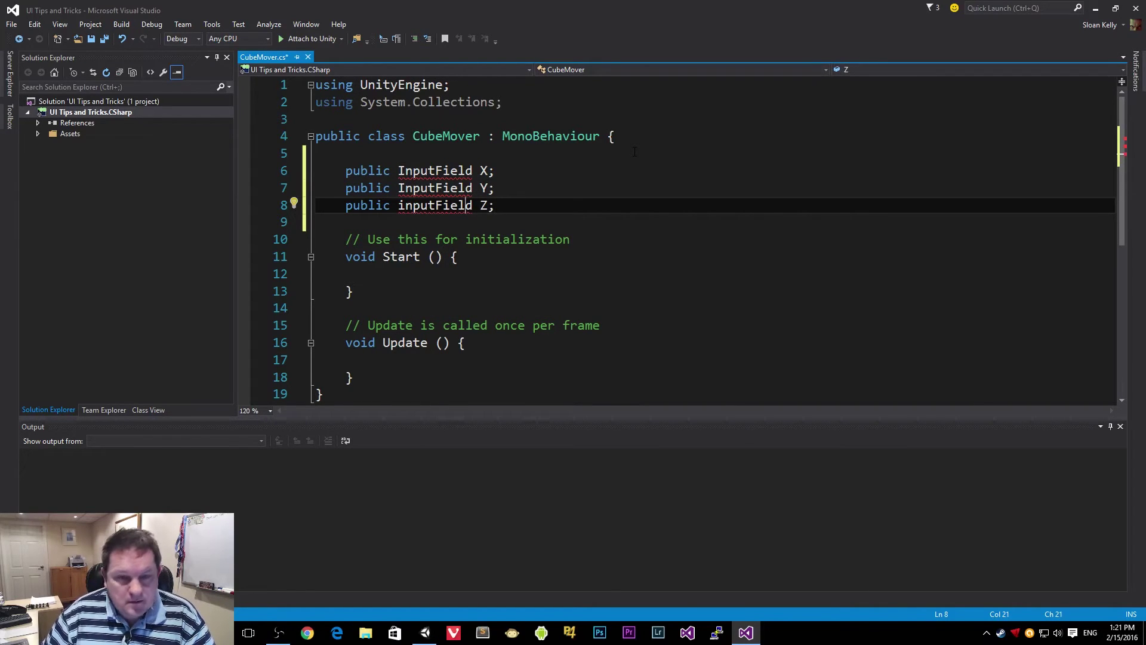
key(ctrl+period)
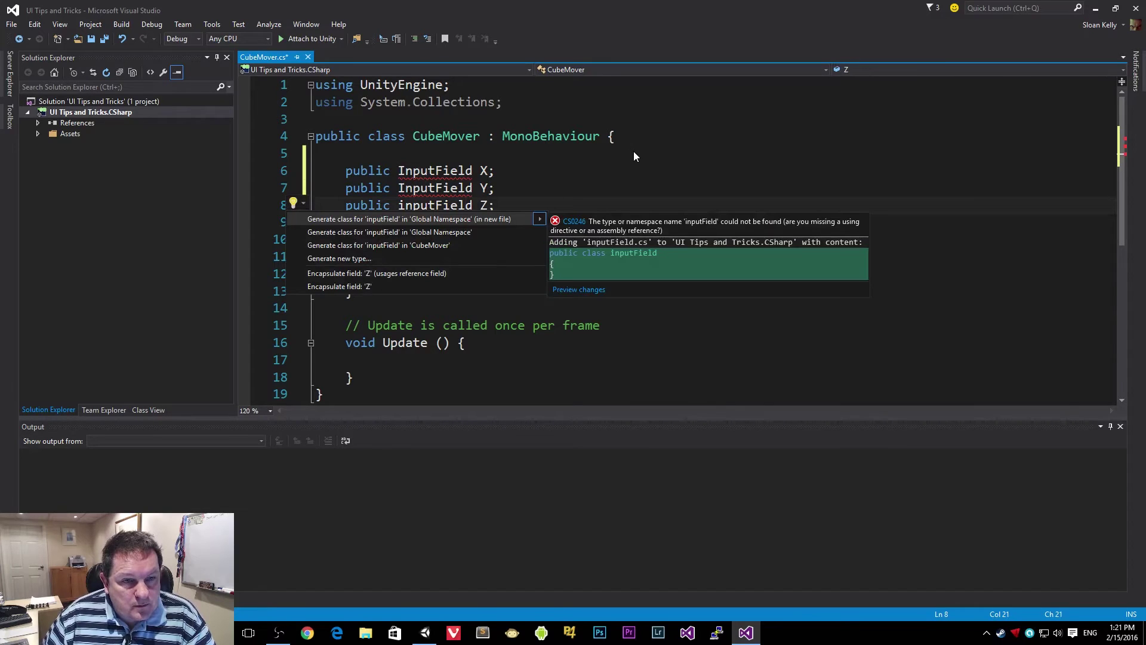
key(Down)
key(Down)
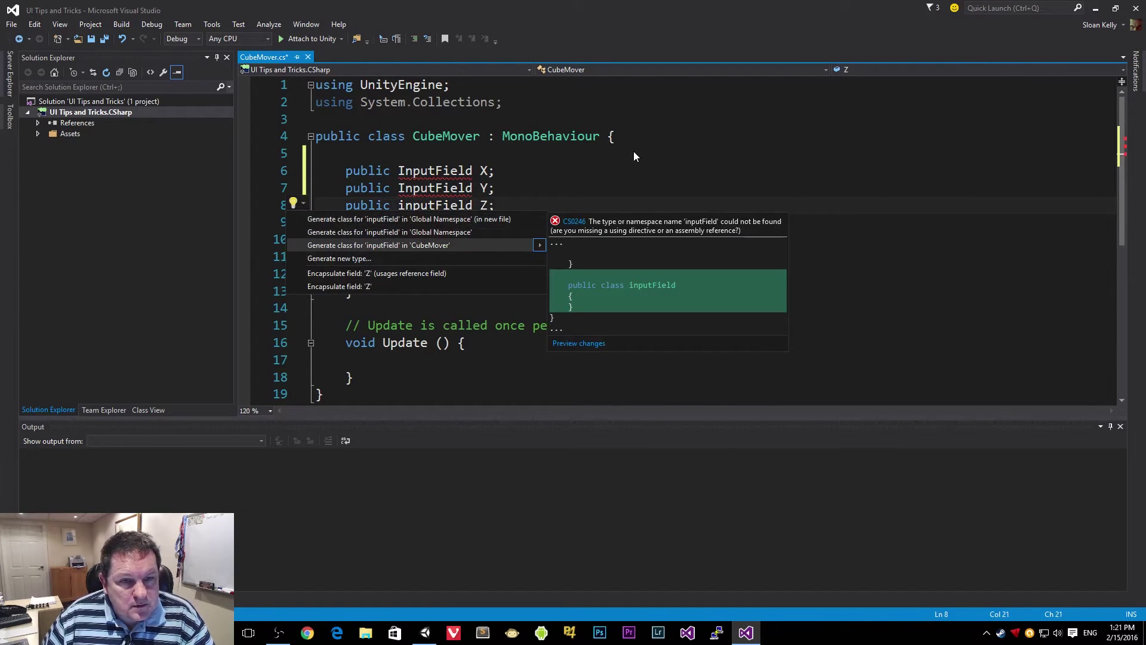
key(Escape)
key(Up)
key(Up)
key(Up)
key(Up)
key(Up)
key(Up)
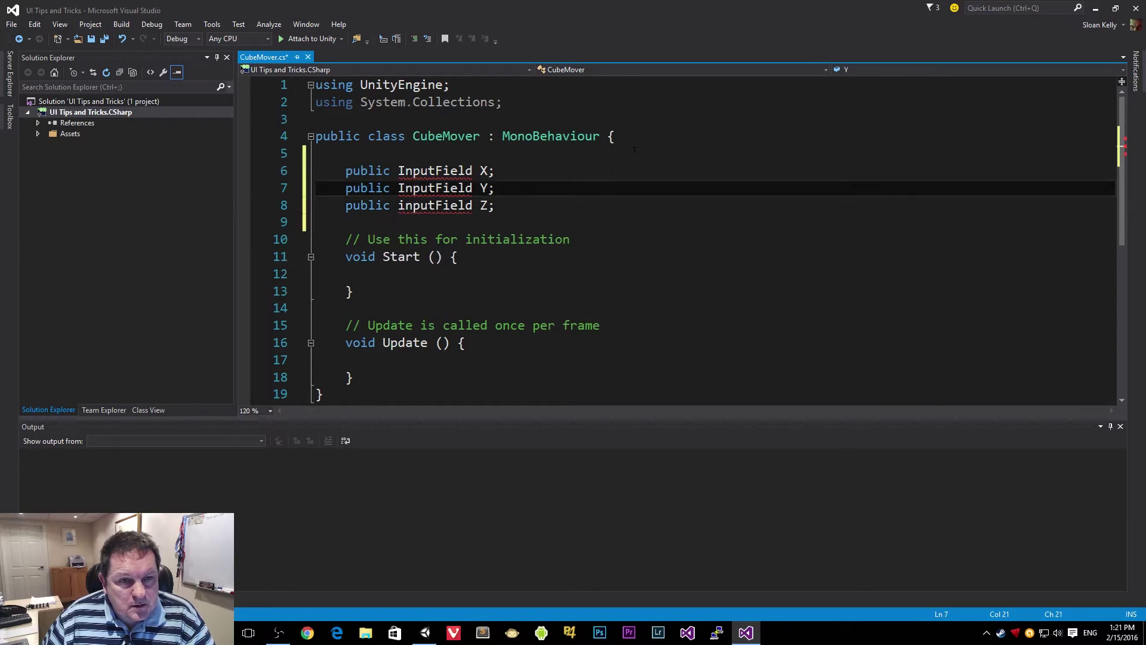
key(Up)
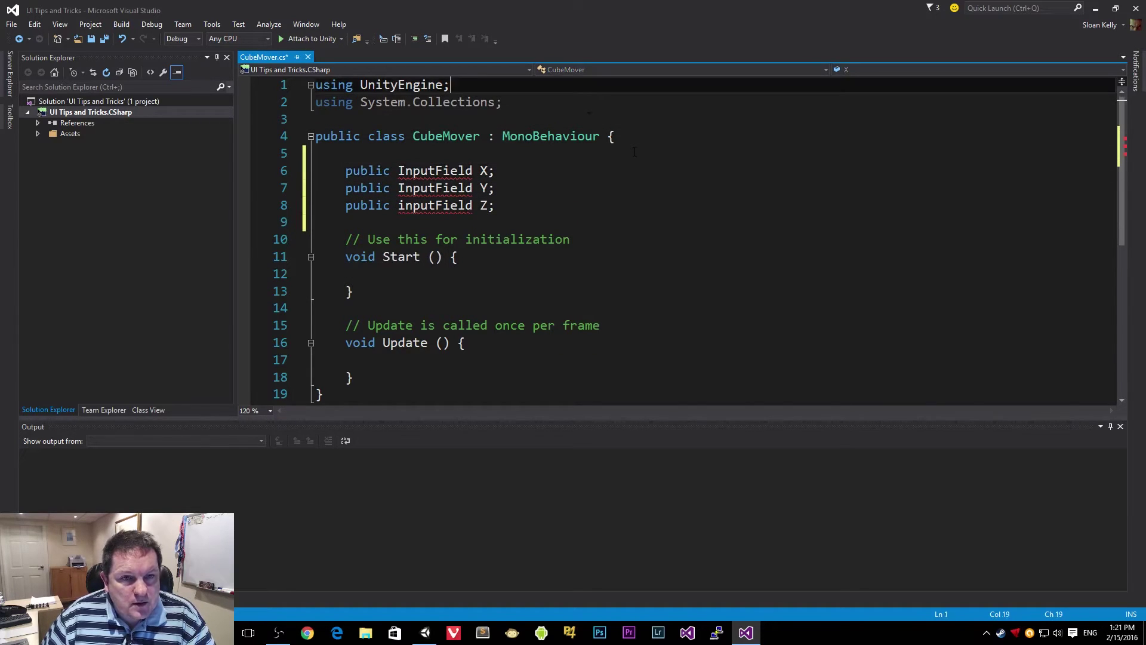
key(Return)
text(using UnityEngine;)
key(Left)
text(.UI)
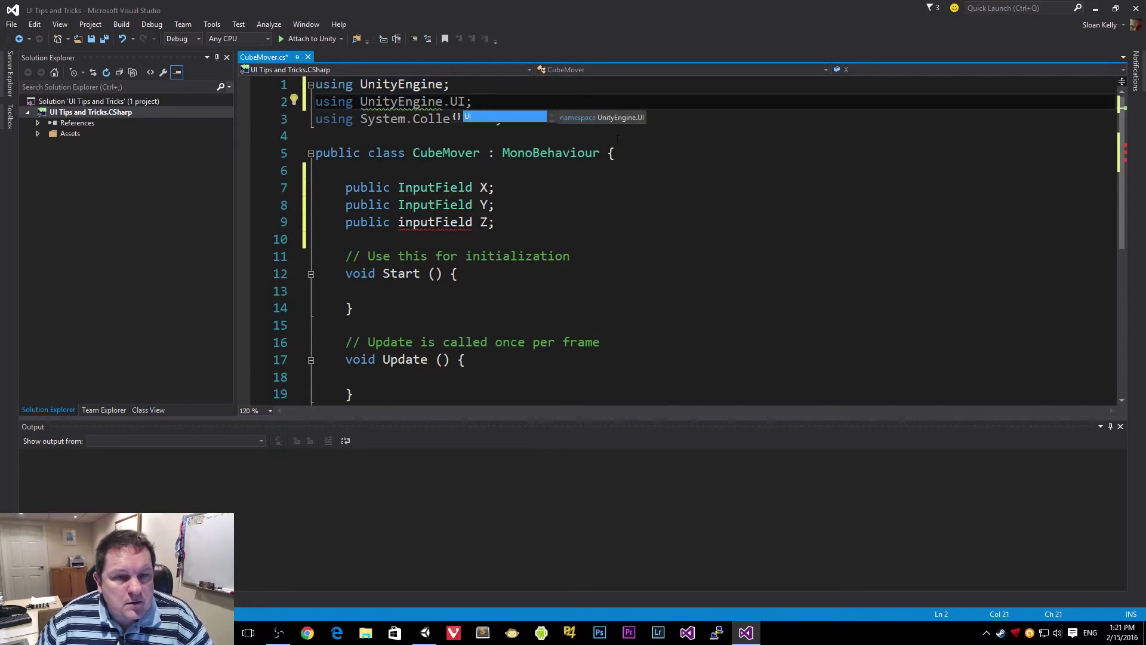
Step: Correct 'inputField' to 'InputField' on the Z line and select the Start and Update methods
click(502, 205)
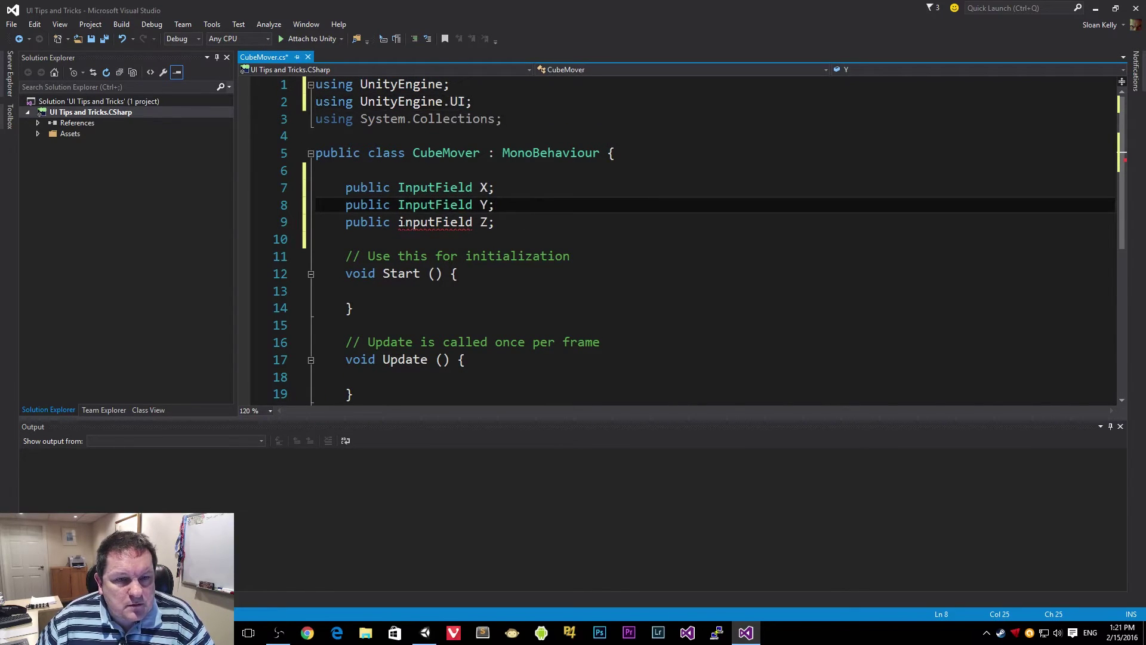
key(Down)
key(ctrl+Left)
key(ctrl+Left)
key(shift+Right)
text(I)
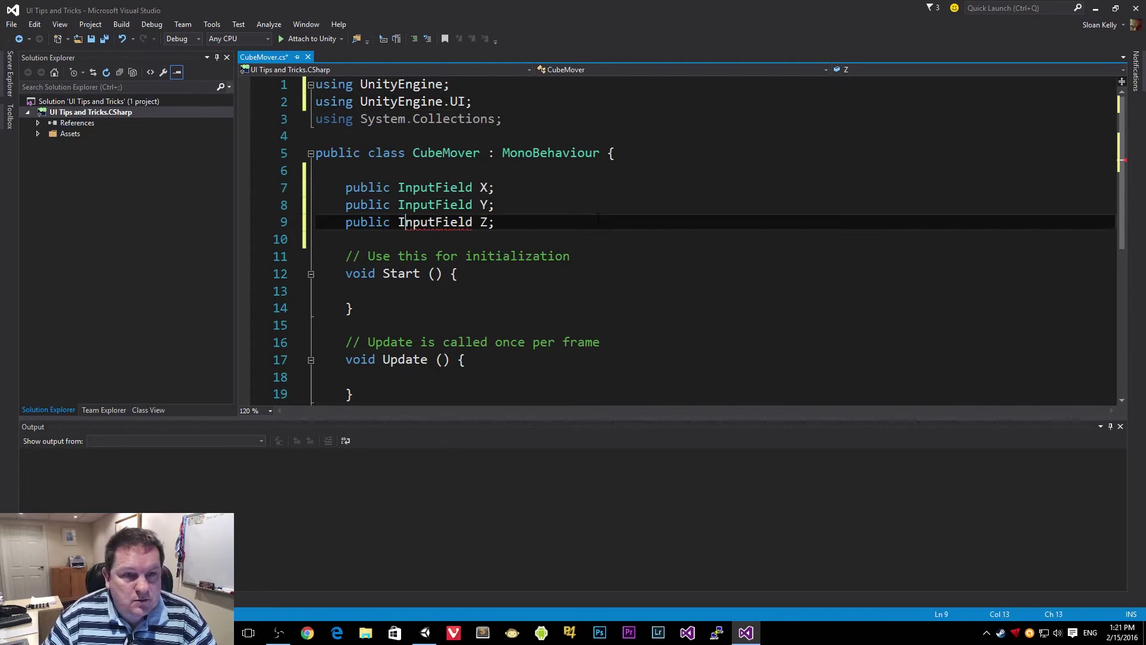
key(Down)
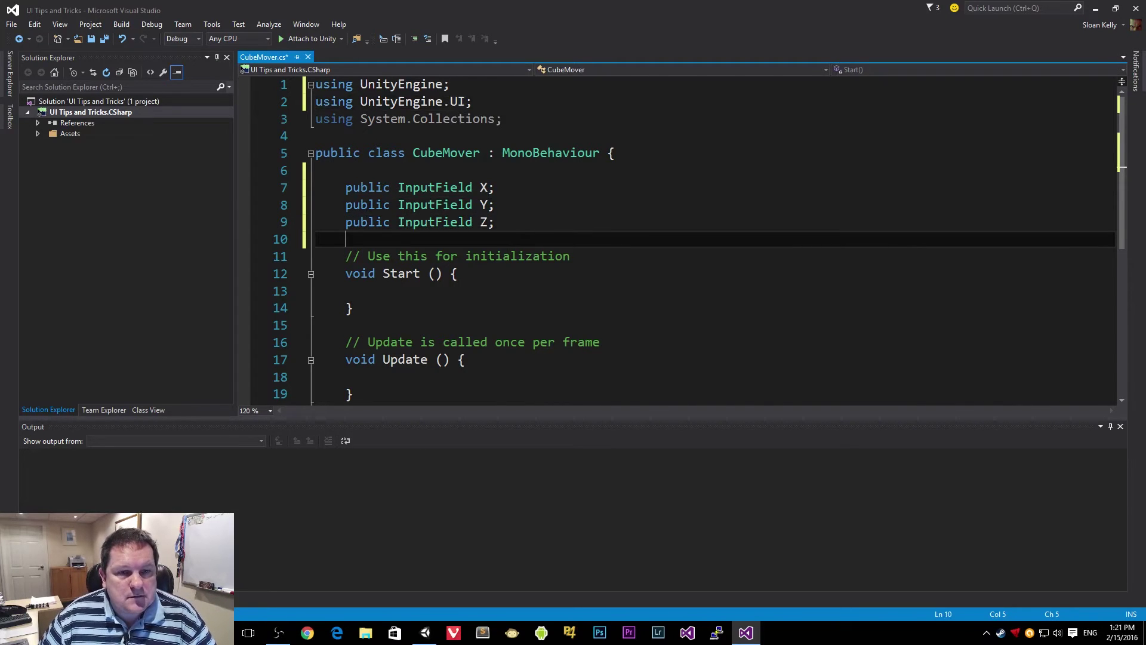
drag(356, 393, 317, 239)
Step: Delete the Start and Update methods, leaving a blank line in the class
key(Delete)
key(Return)
key(Return)
key(Up)
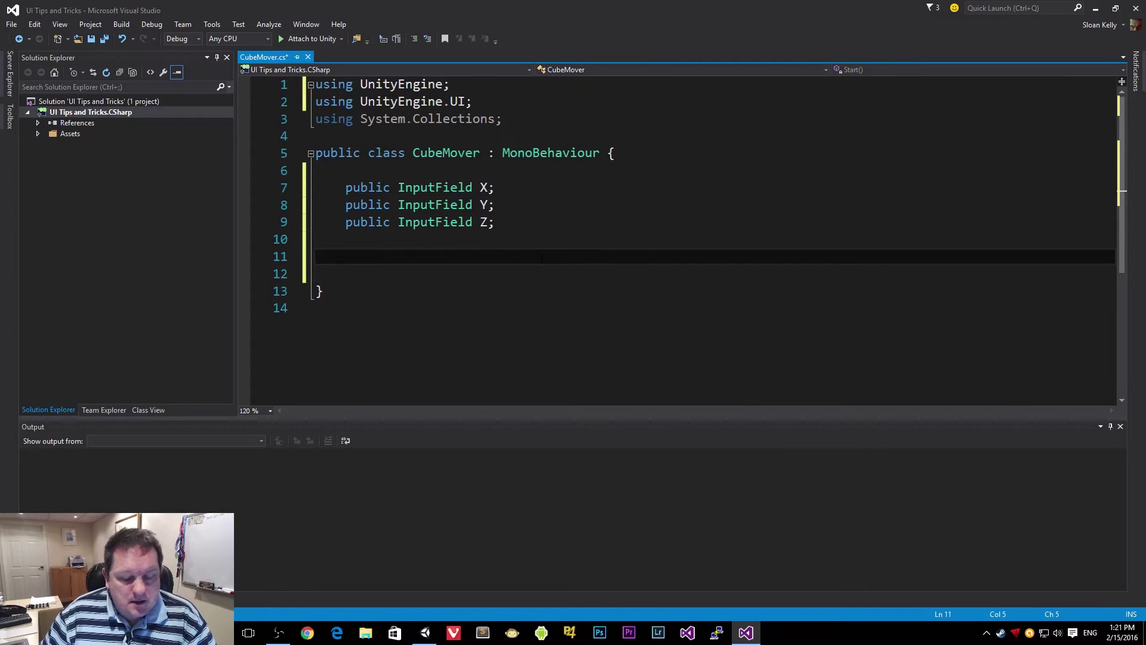
text(publi)
key(shift+Home)
key(BackSpace)
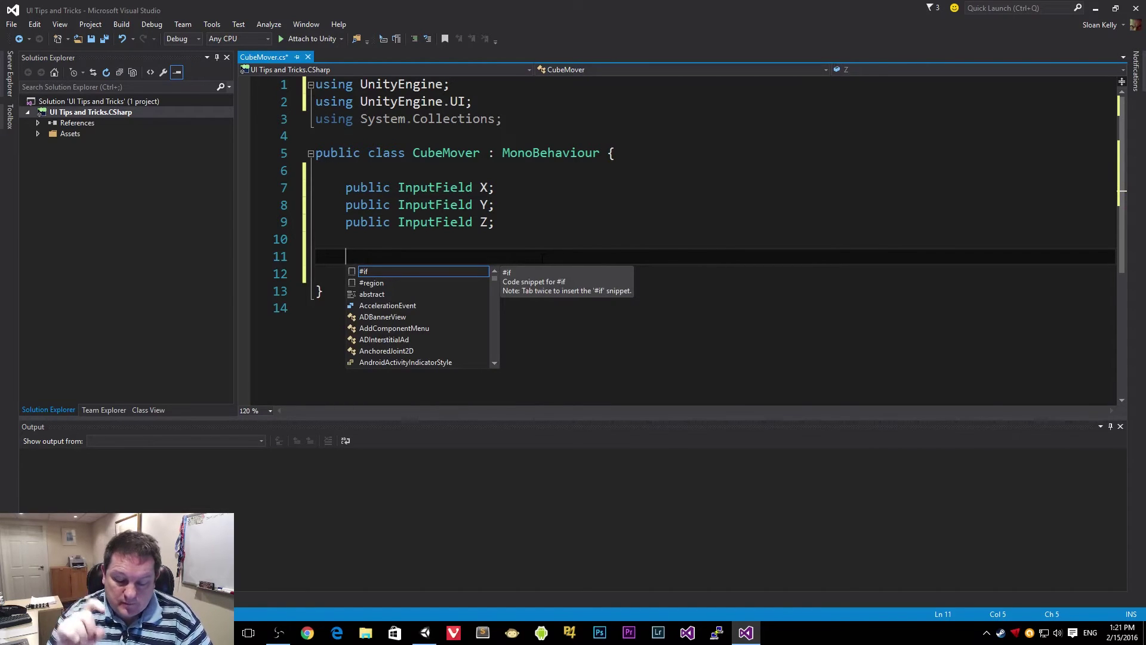
Step: Declare 'public Transform cube;' and begin a 'public void Accept_' method below it
text(public Gam)
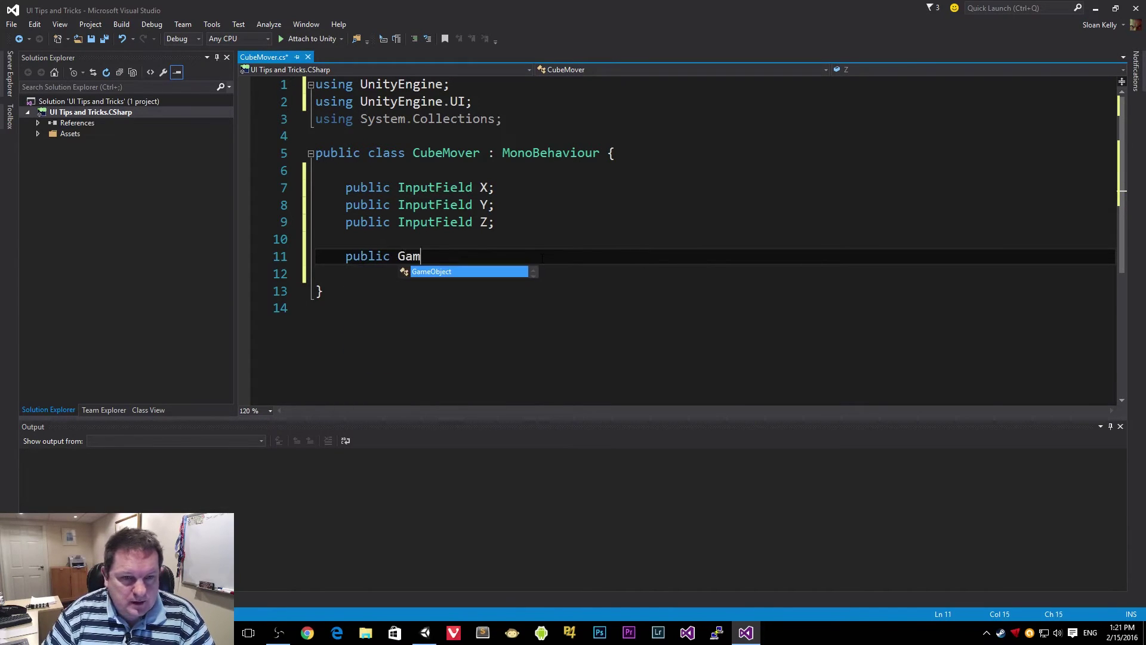
text(eObject cube)
key(ctrl+shift+Right)
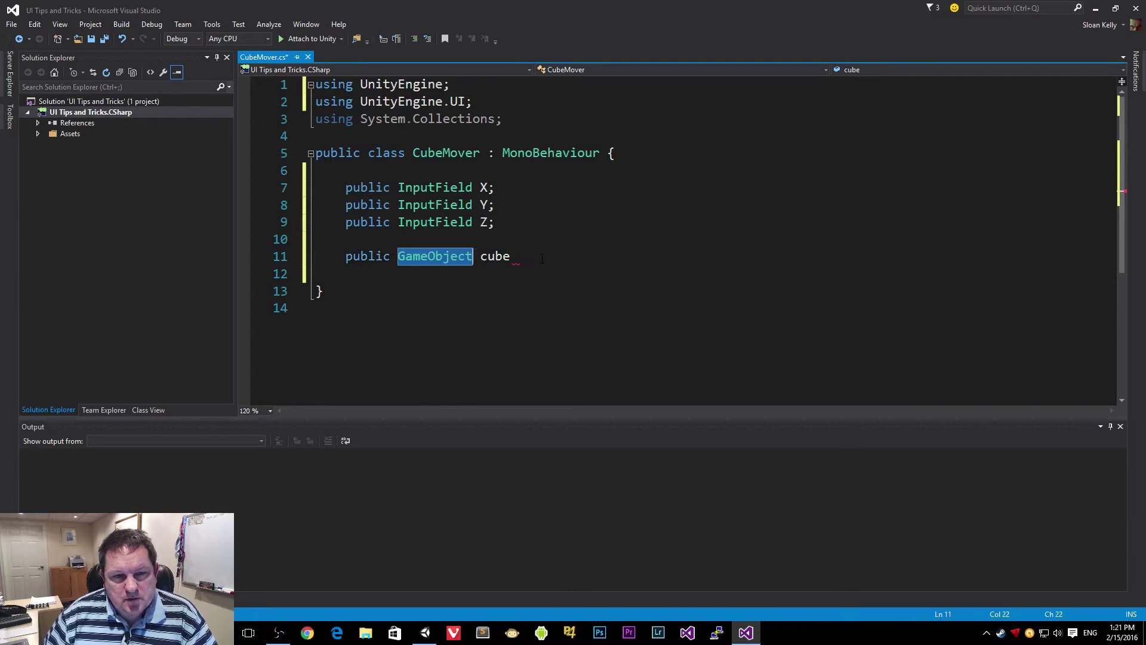
text(trera)
key(BackSpace)
key(BackSpace)
key(BackSpace)
text(an)
key(Tab)
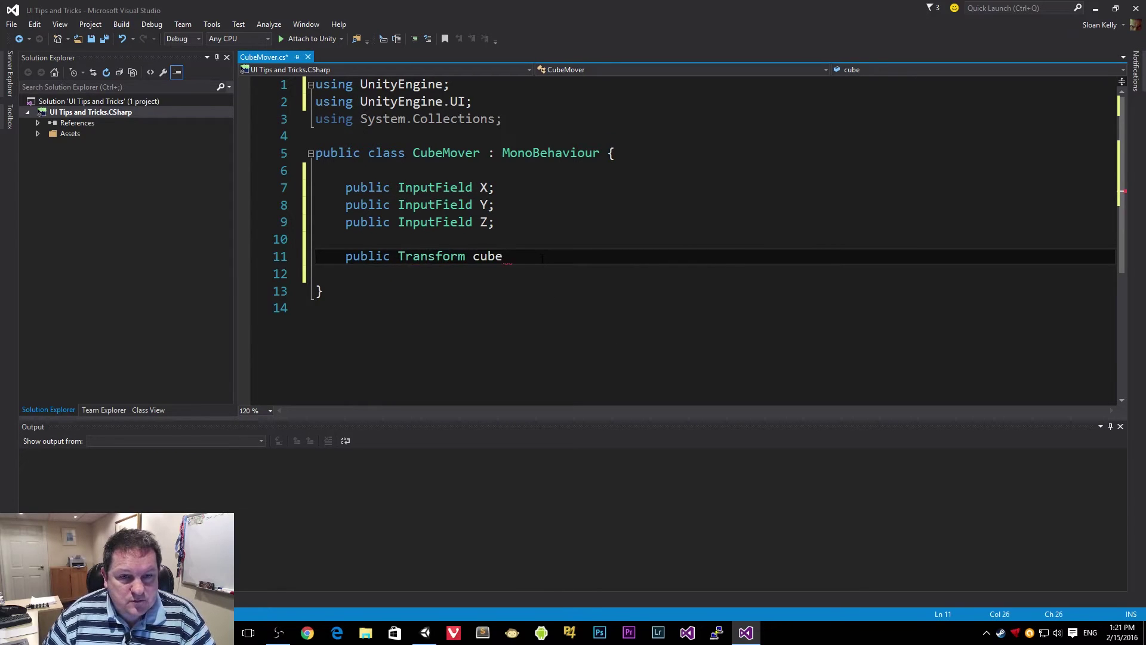
key(End)
text(;)
key(Return)
key(Return)
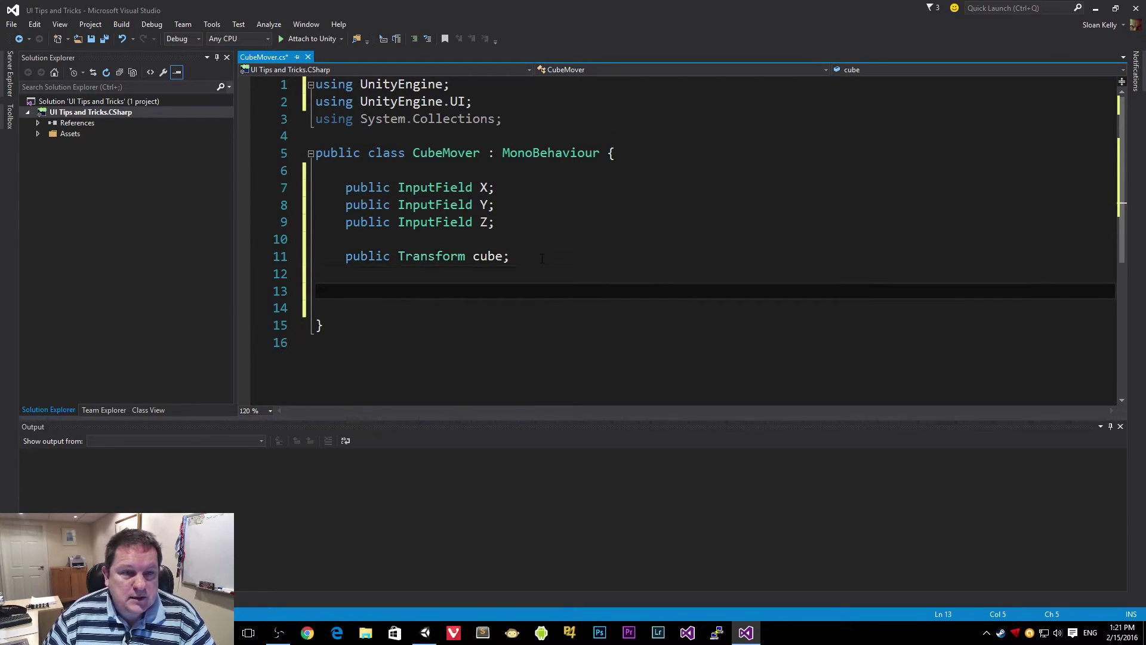
text(public void )
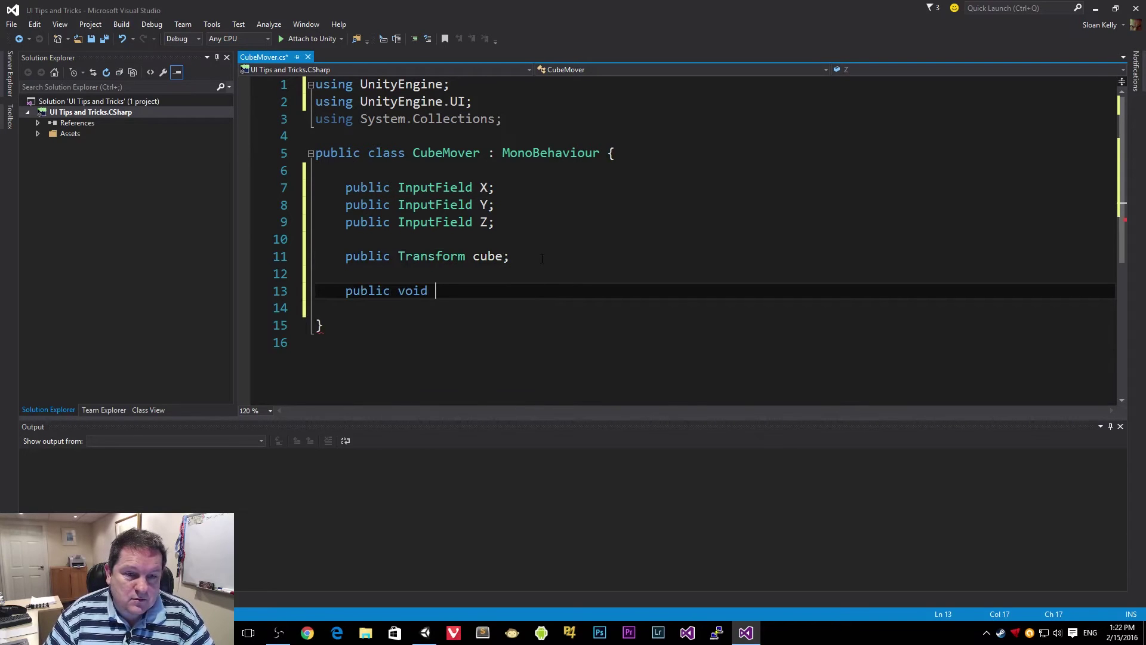
text(Accept_CLi)
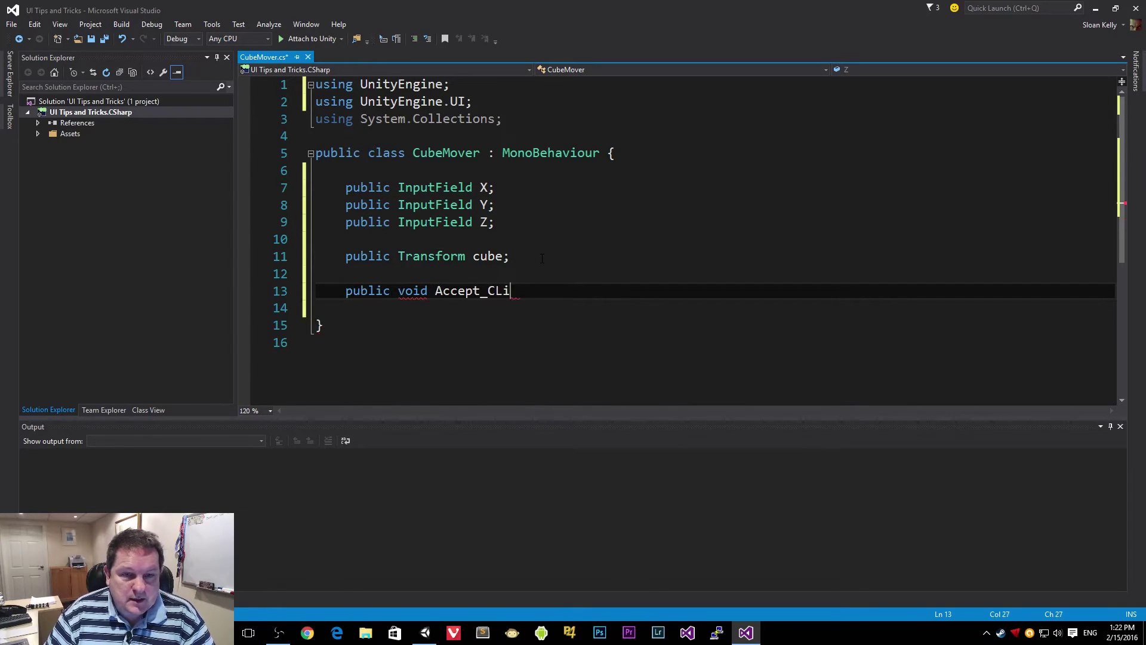
Step: Add an empty public Accept_Click() method with braces to CubeMover
key(BackSpace)
text(lick())
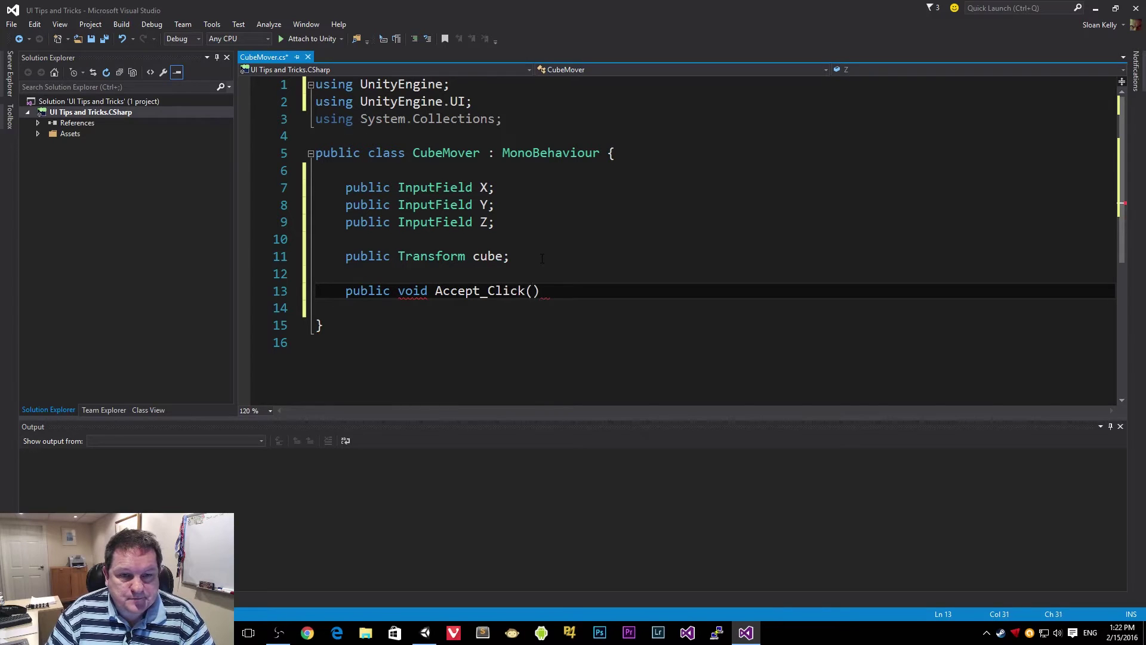
key(Return)
text({)
key(Return)
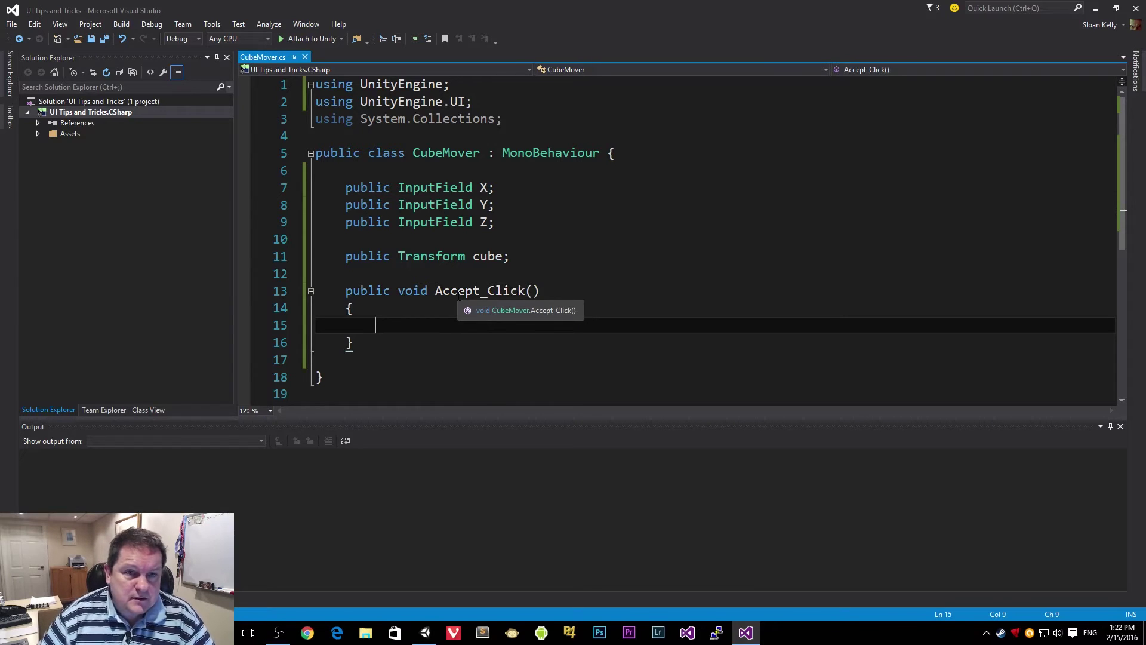
Step: Delete the unused 'using System.Collections;' line and return to the Accept_Click body
click(529, 119)
key(shift+Up)
key(BackSpace)
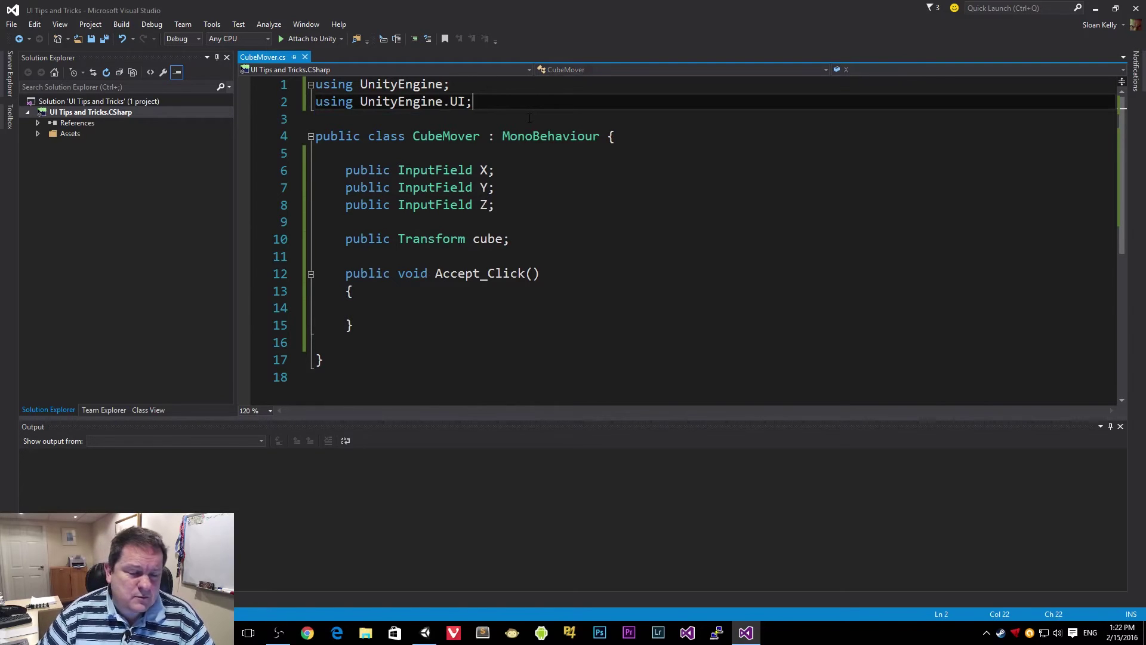
click(431, 297)
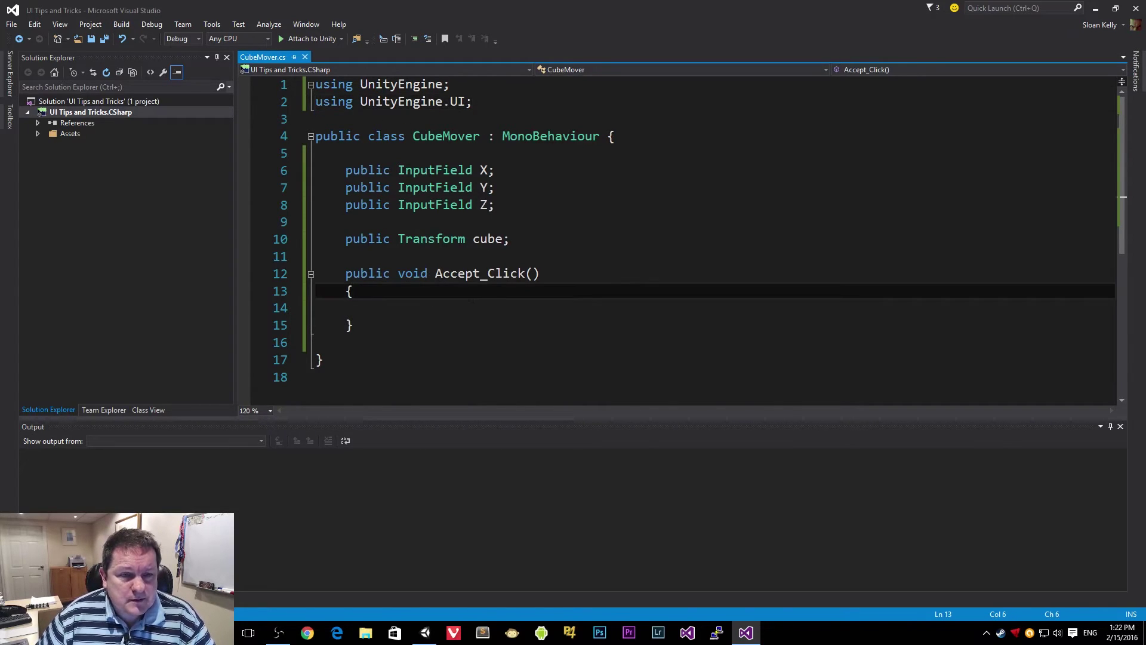
key(Down)
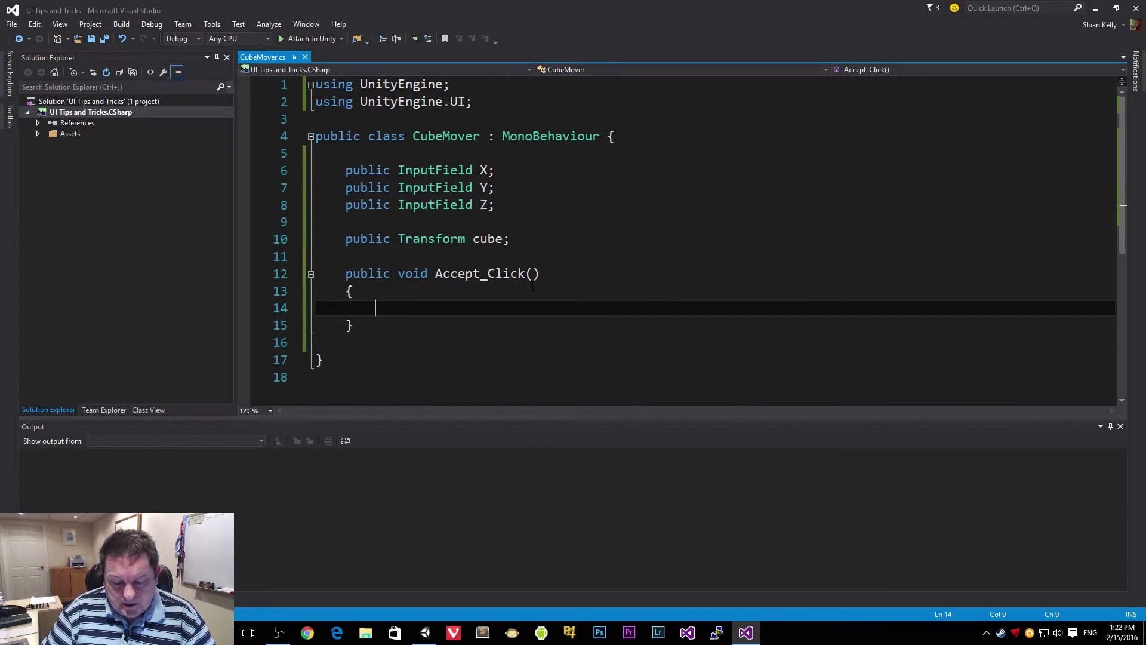
Step: Declare 'Vector3 temp = new Vector3();' inside Accept_Click
text(Vectro)
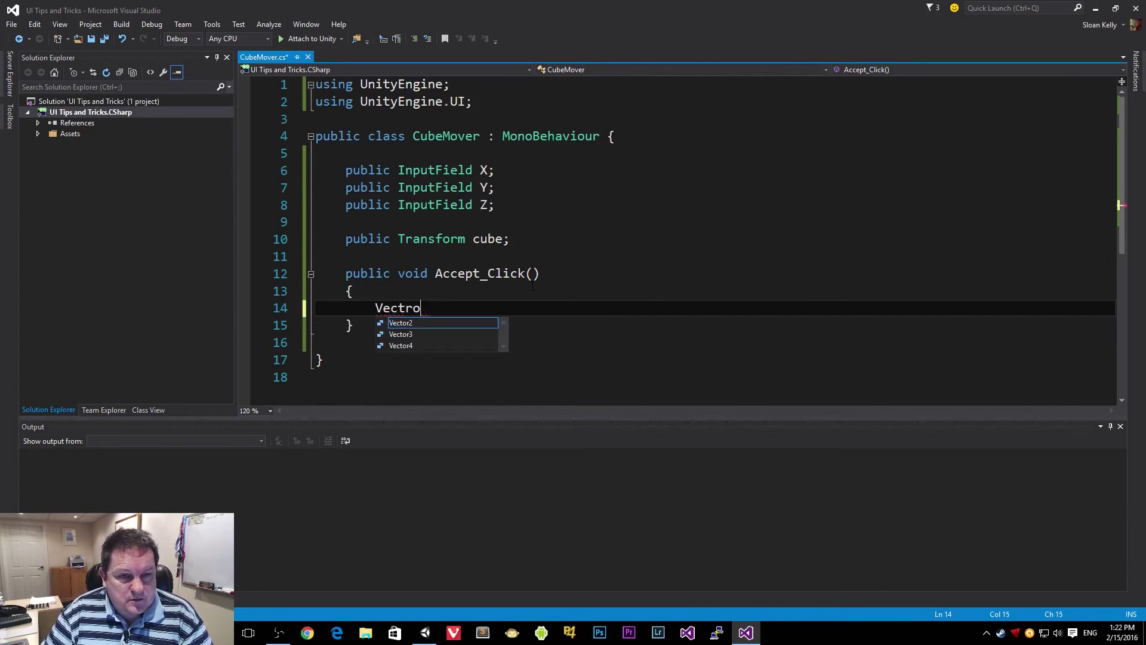
key(BackSpace)
key(BackSpace)
text(or)
key(Tab)
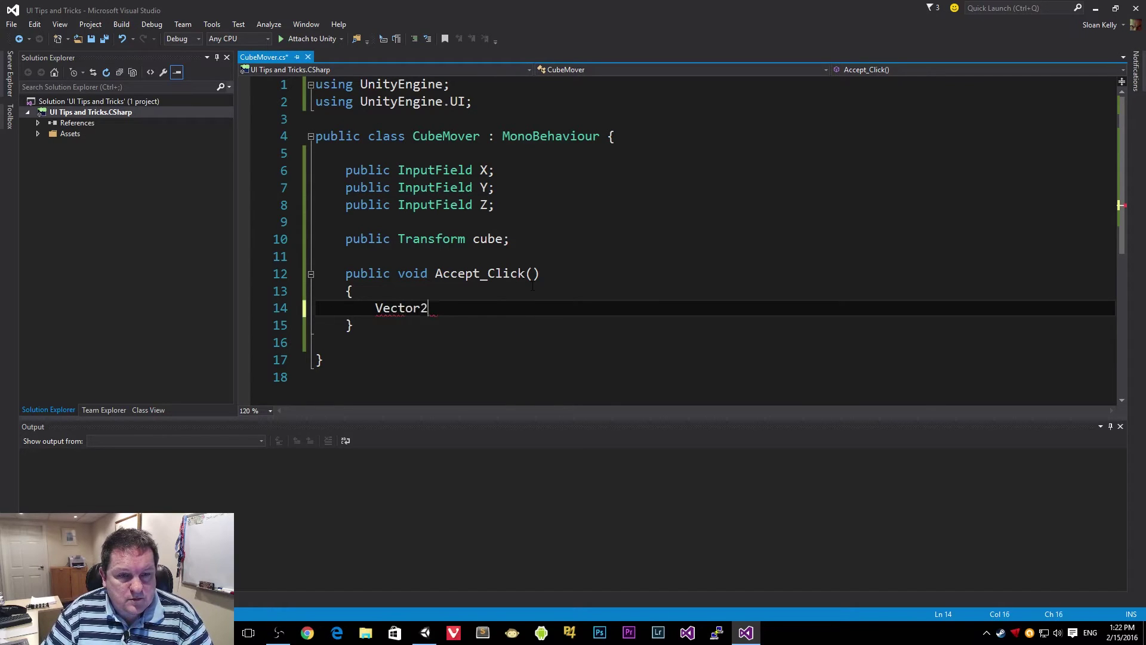
key(BackSpace)
text(3 temp = new Vector3();)
key(Return)
Step: Set temp.x with Convert.ToSingle(X.text), adding the using System directive
text(temp.x = )
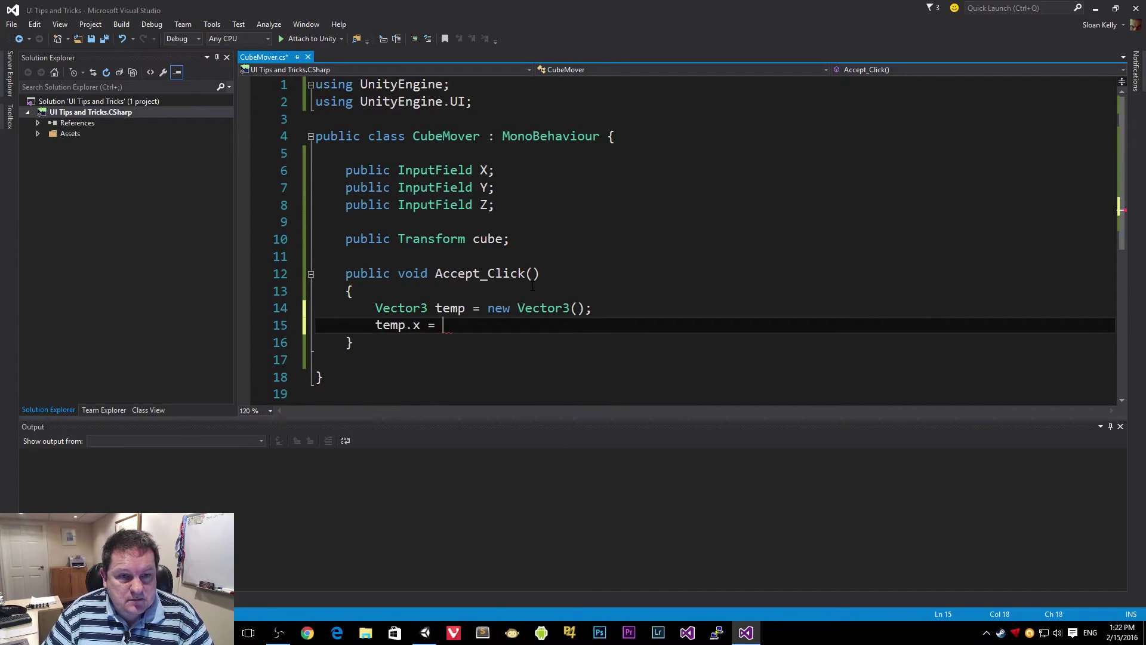
text(Con)
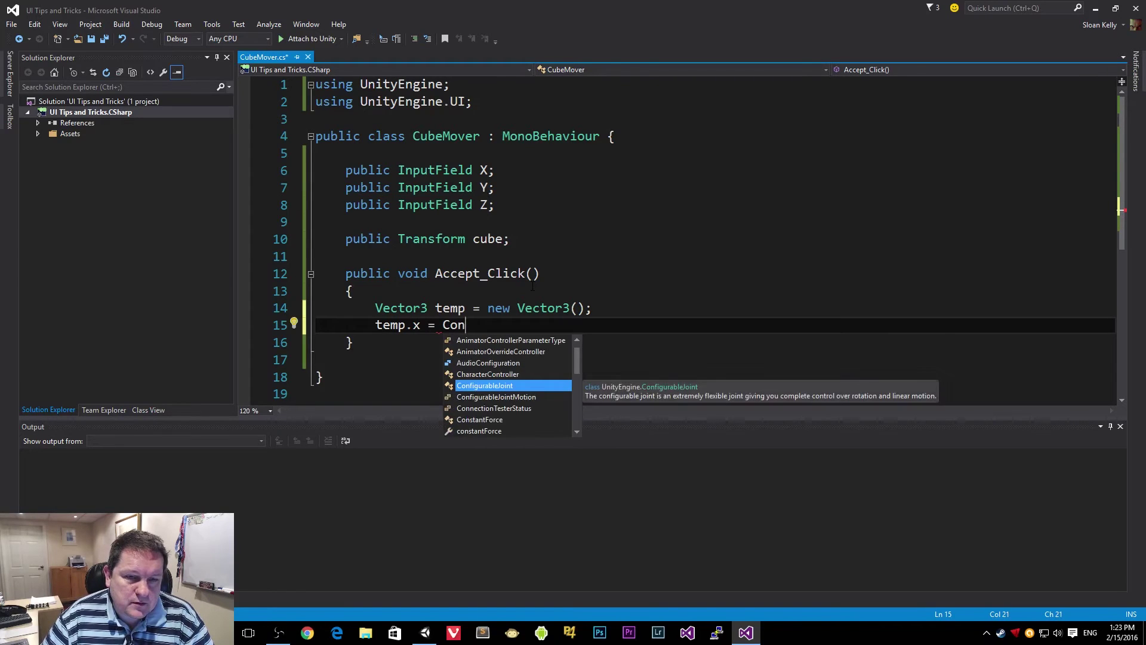
text(vert)
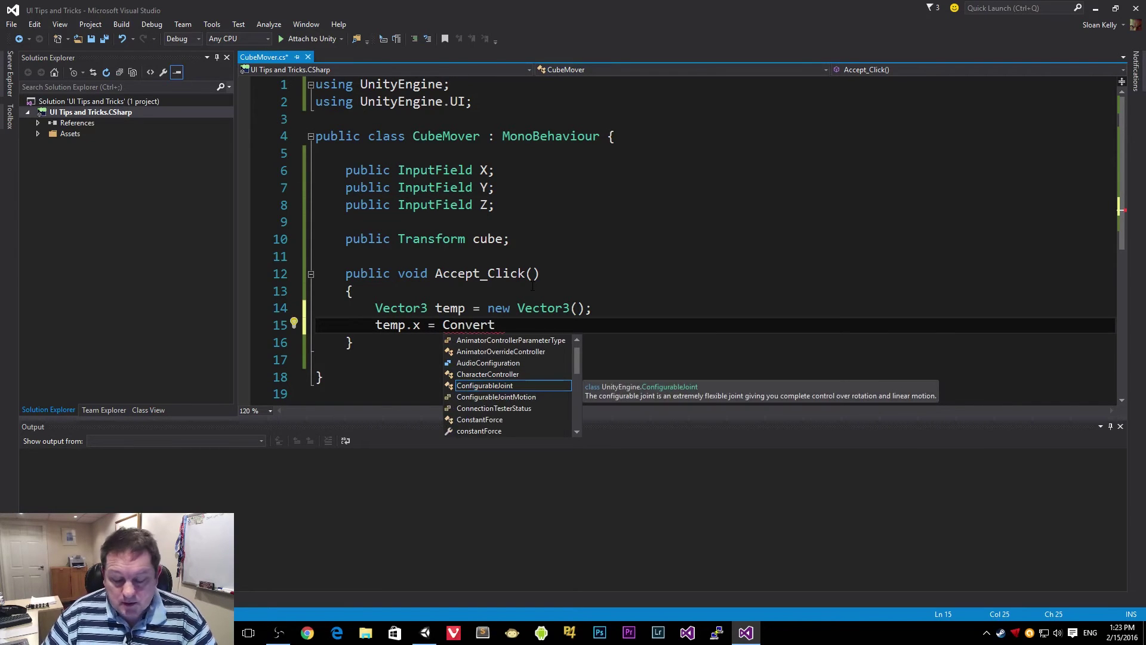
key(Escape)
key(ctrl+period)
key(Return)
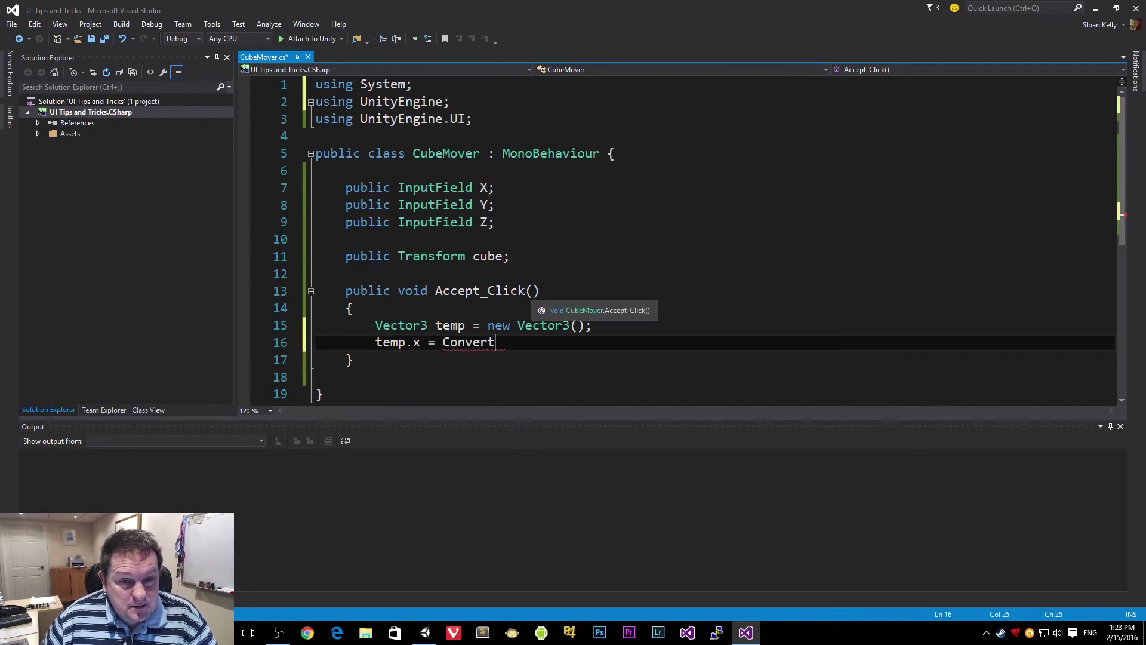
text(.toin)
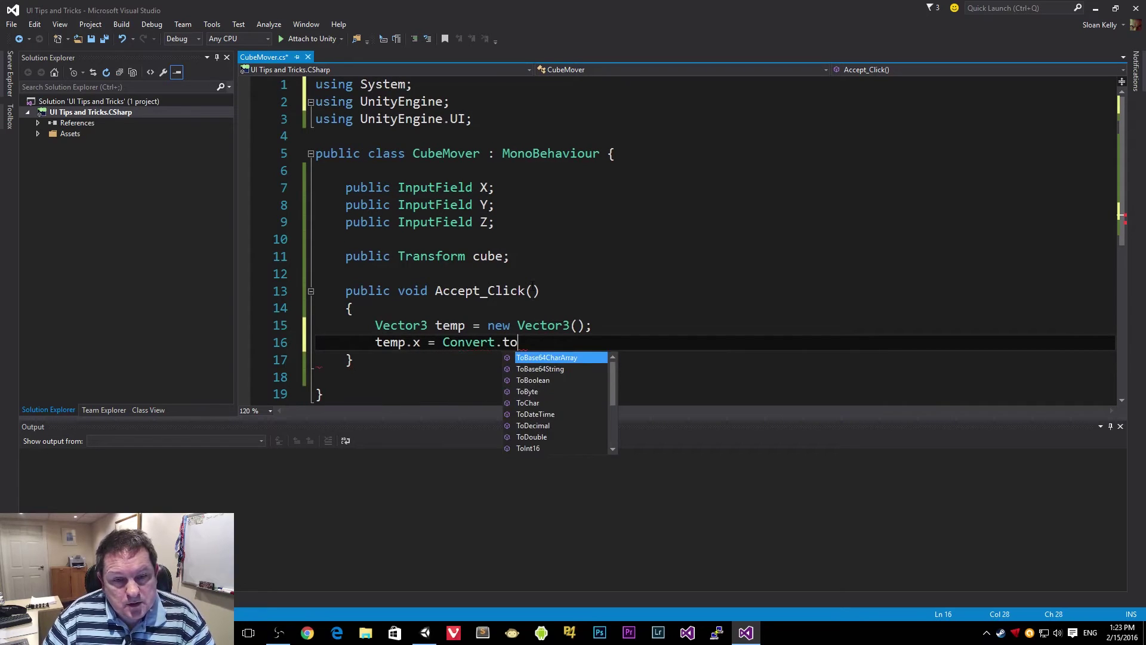
key(BackSpace)
key(BackSpace)
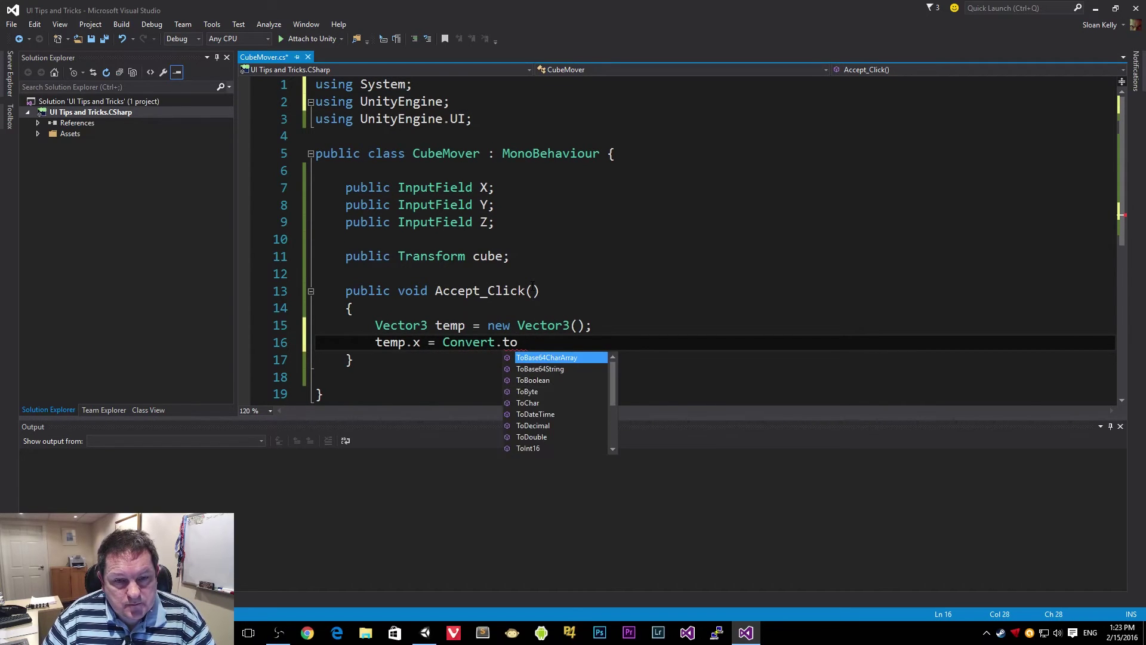
text(si()
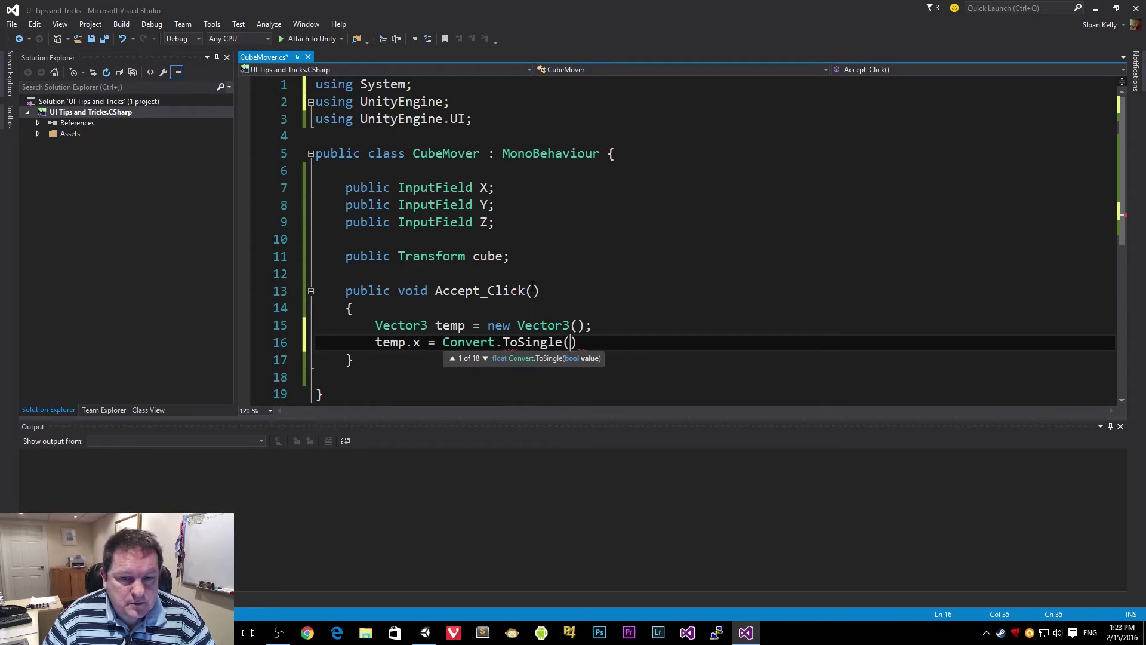
text(X.)
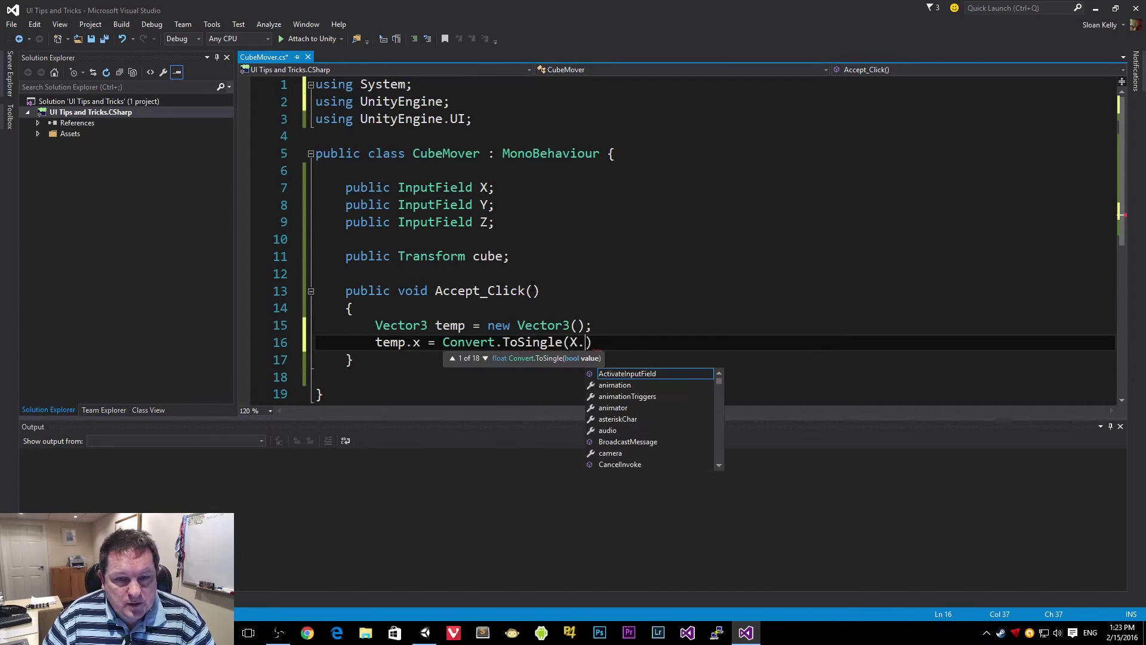
text(text);)
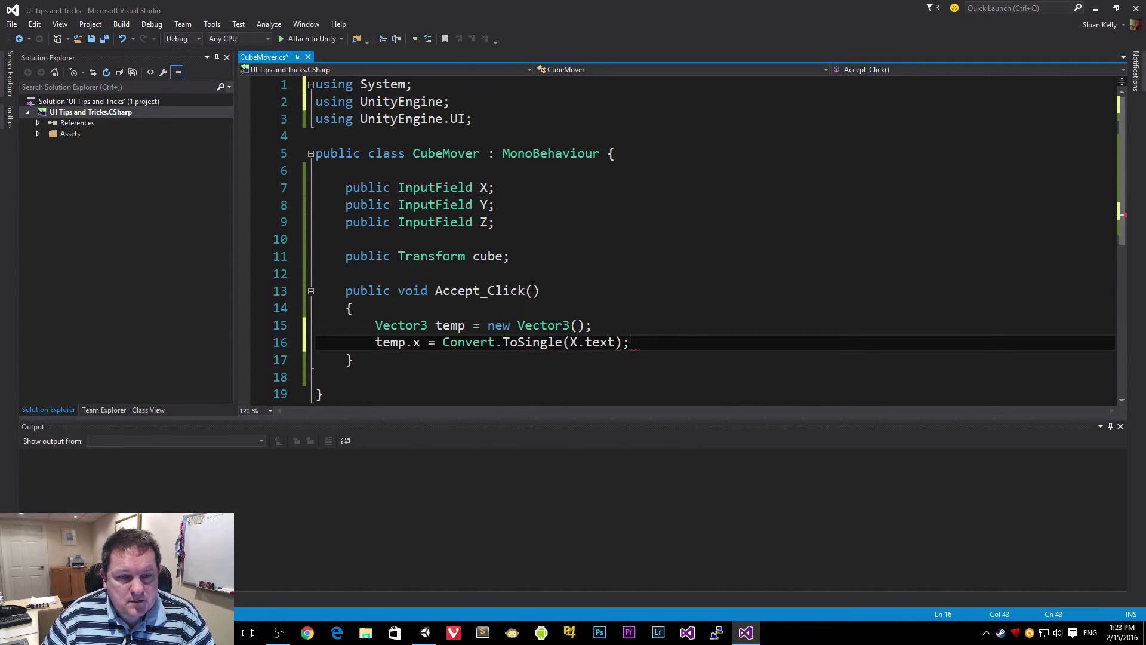
Step: Set temp.y and temp.z from Y.text and Z.text, then assign cube.position = temp
key(Return)
text(temp.)
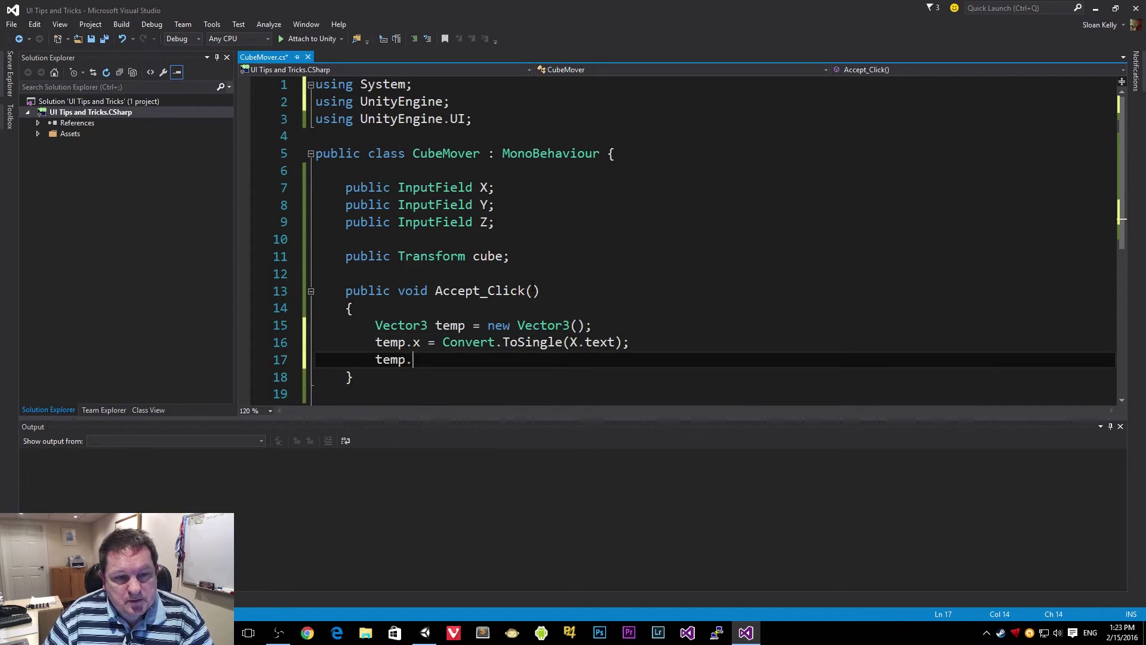
text(y = Convert.to)
text(()
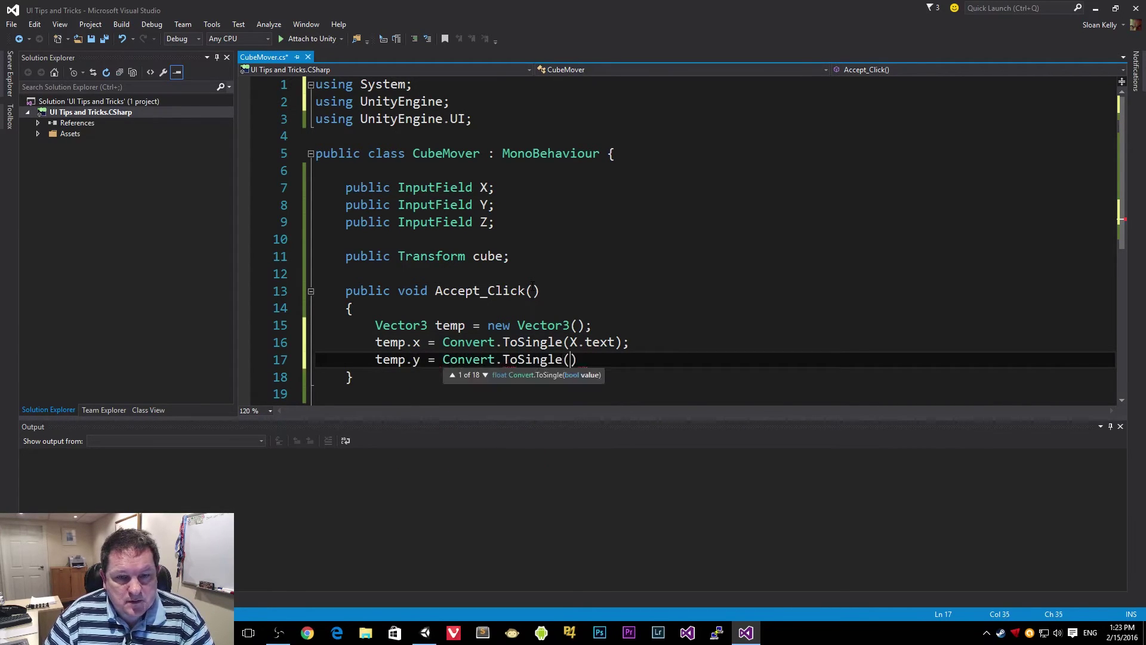
text(Y.text);)
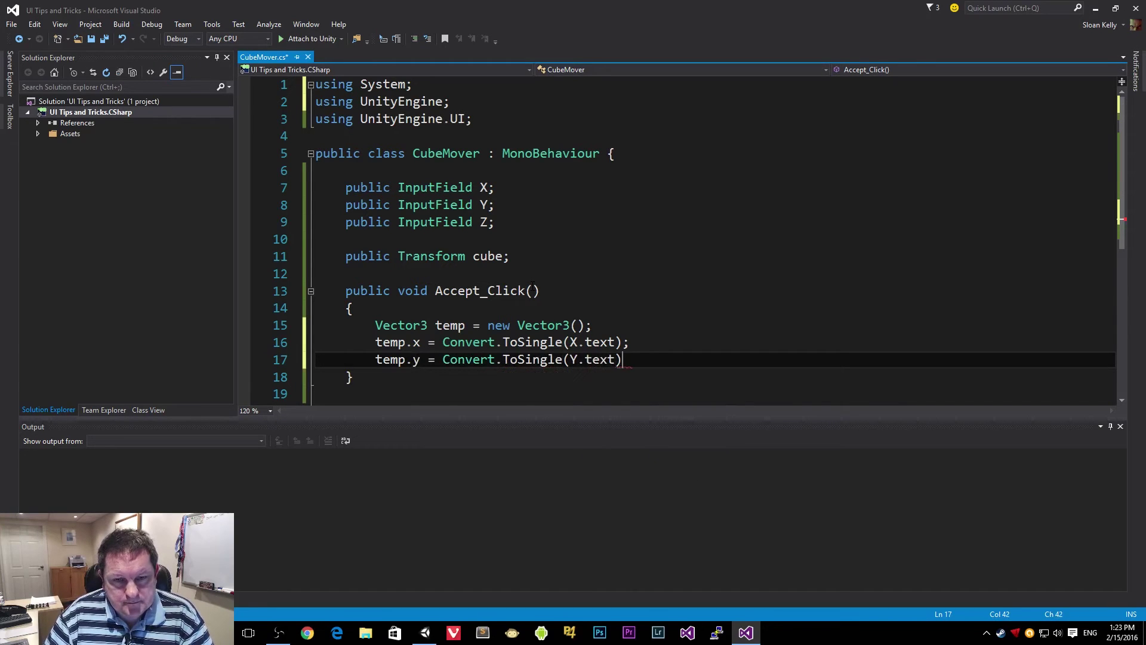
key(Return)
text(temp.)
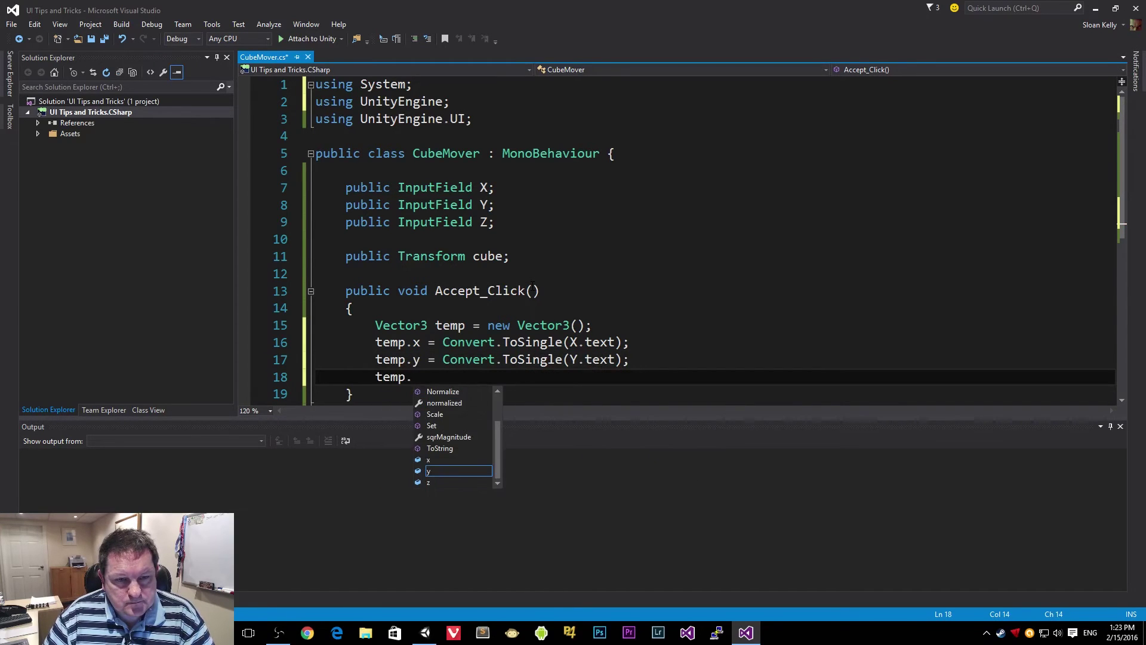
text(z = Con)
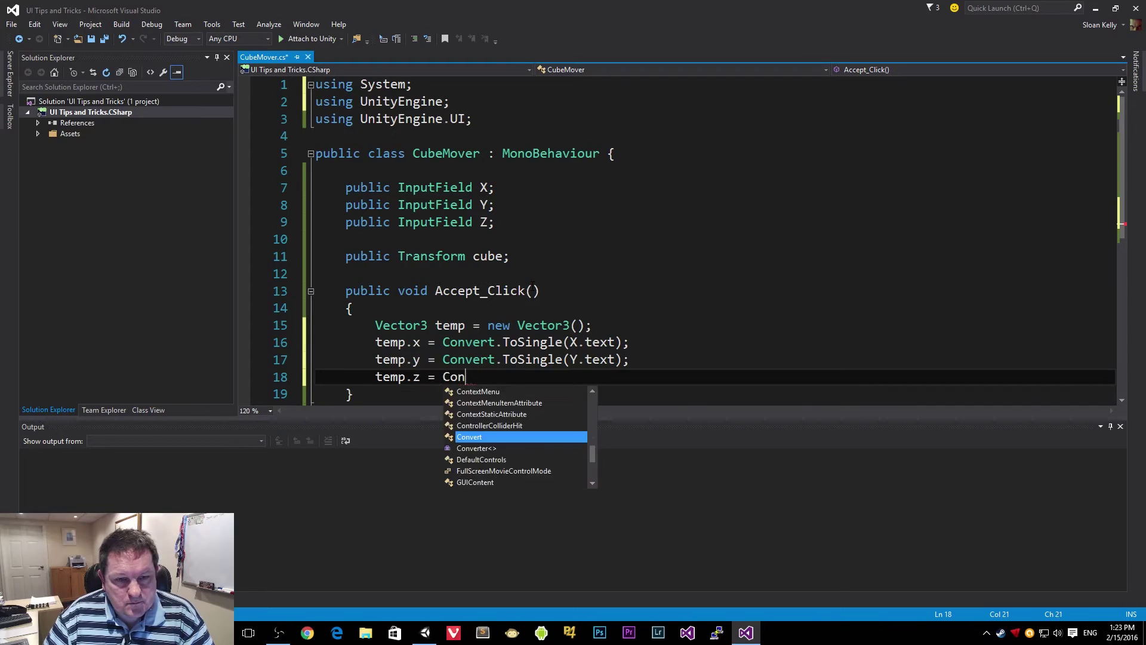
text(vert.Tos)
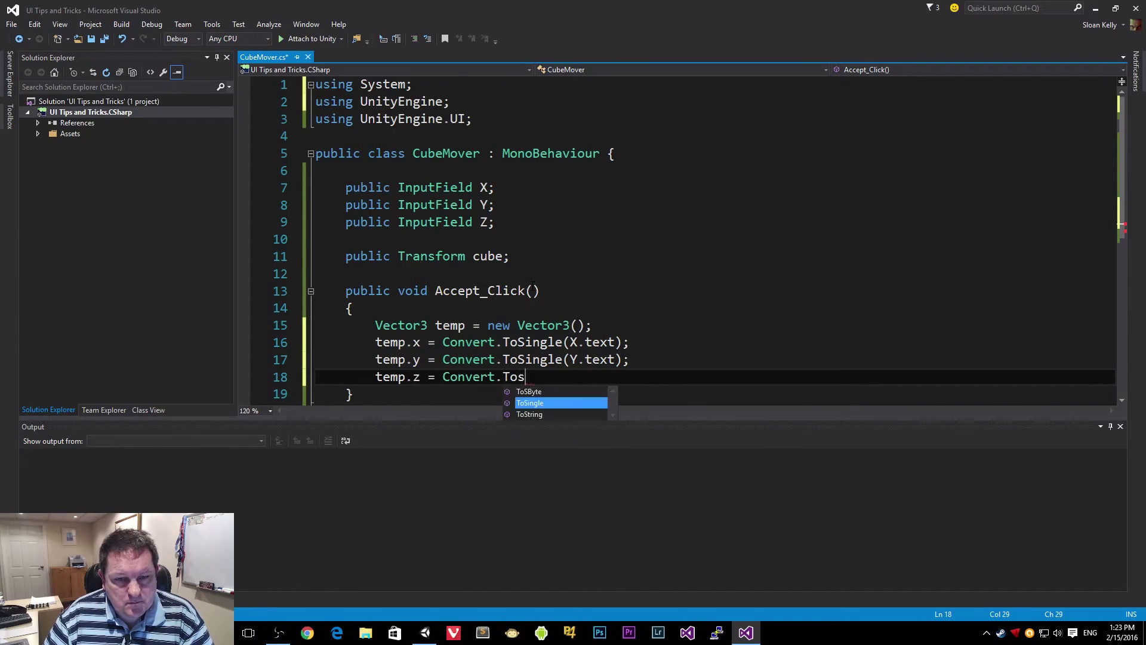
key(Tab)
text((Z.)
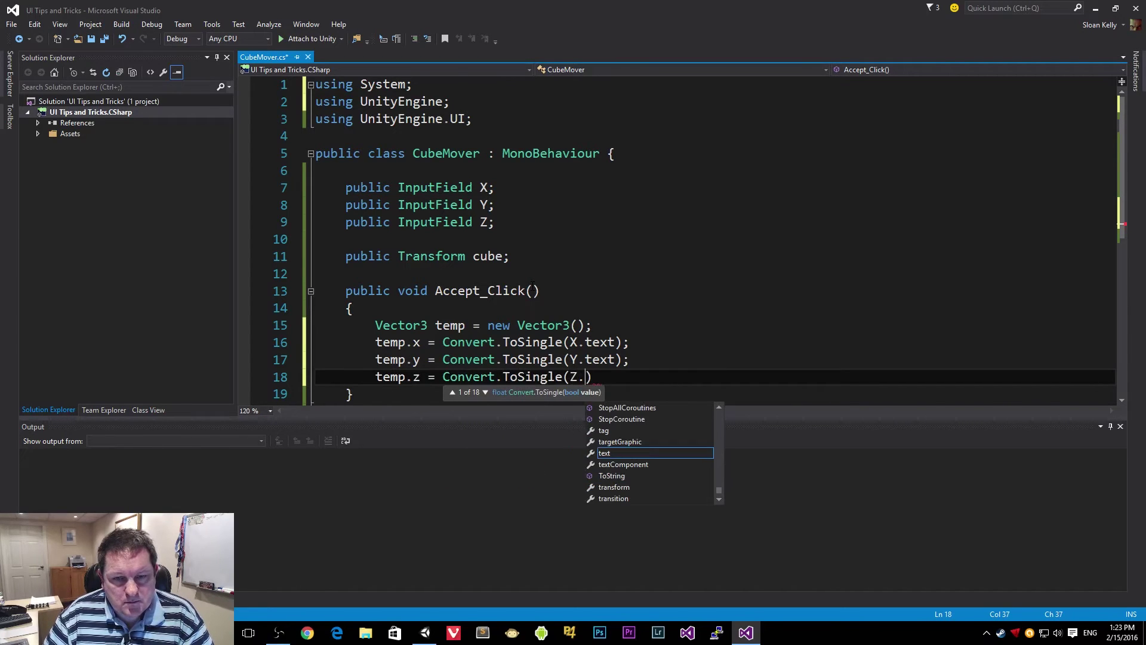
text(te)
key(Tab)
text();)
key(Return)
key(Return)
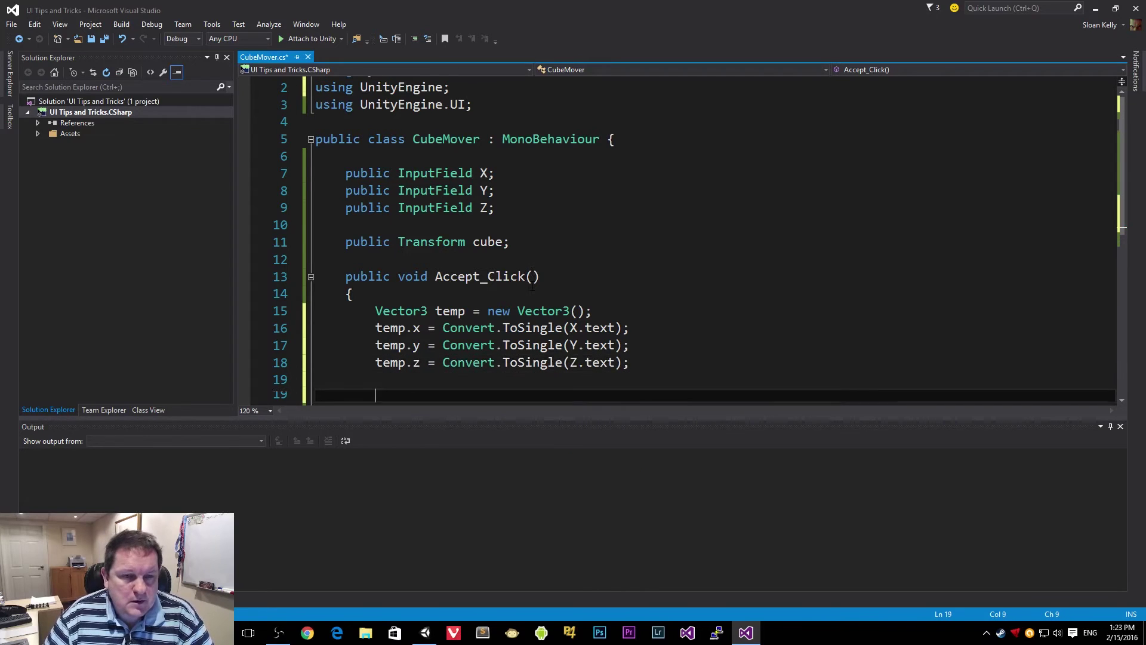
scroll(632, 288, down, 1)
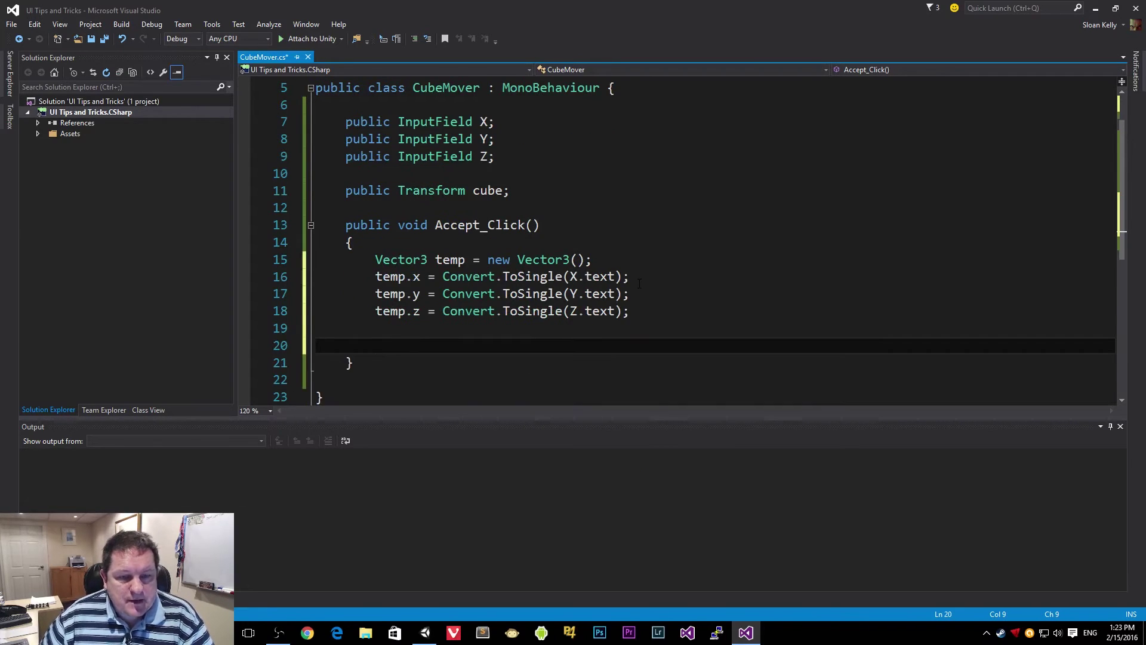
text(cube.p)
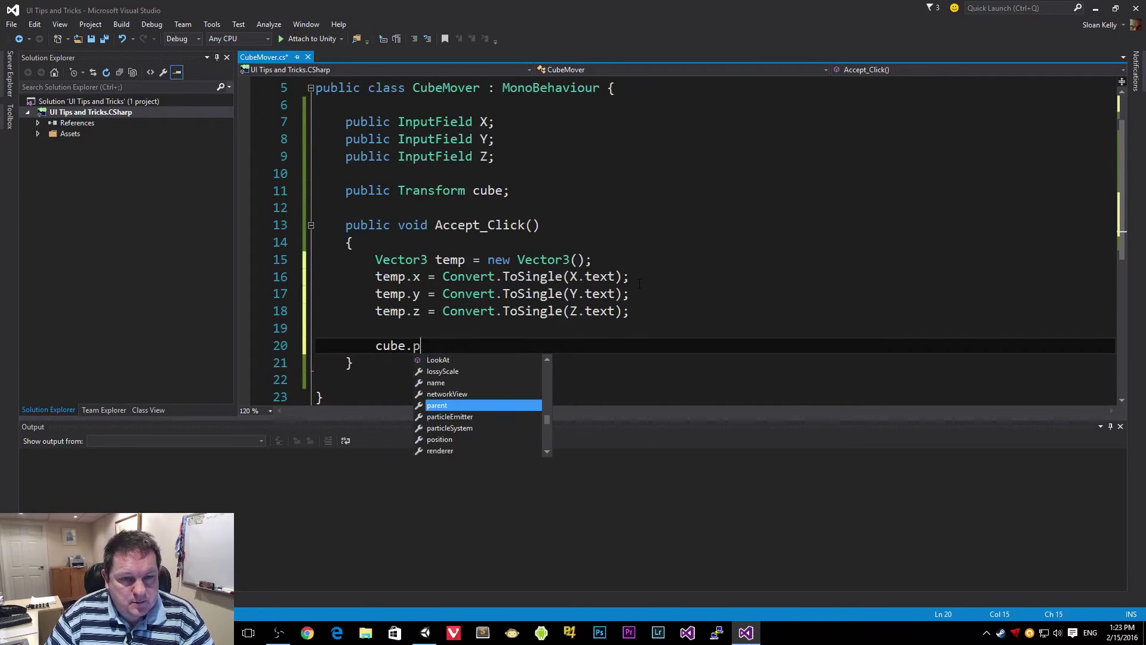
text(osition = )
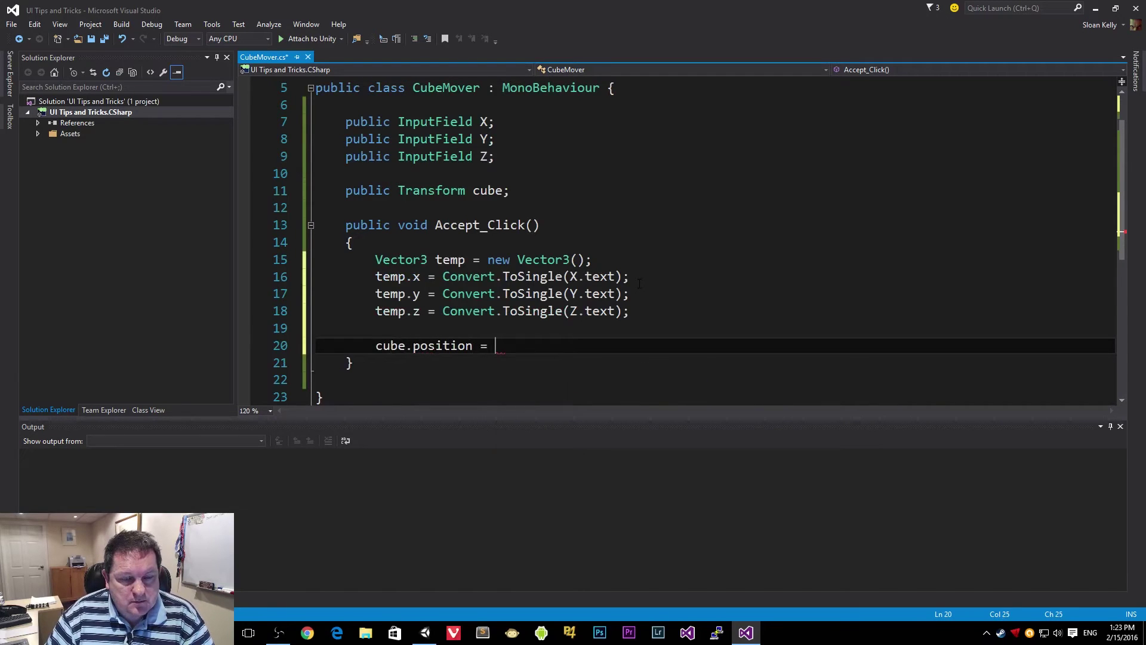
text(temp;)
key(Down)
key(Down)
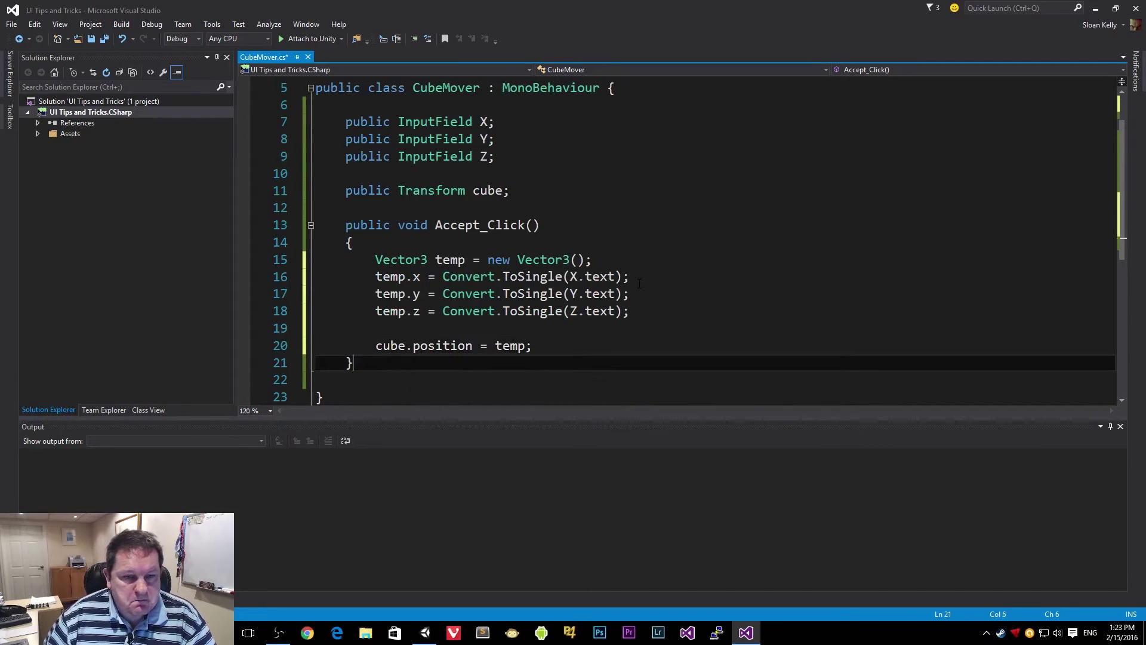
Step: Remove the stray blank line and save CubeMover.cs
key(shift+Home)
key(BackSpace)
key(BackSpace)
key(ctrl+s)
Step: Review the InputField and Transform cube declarations and the ToSingle conversion, then go to Unity
click(443, 240)
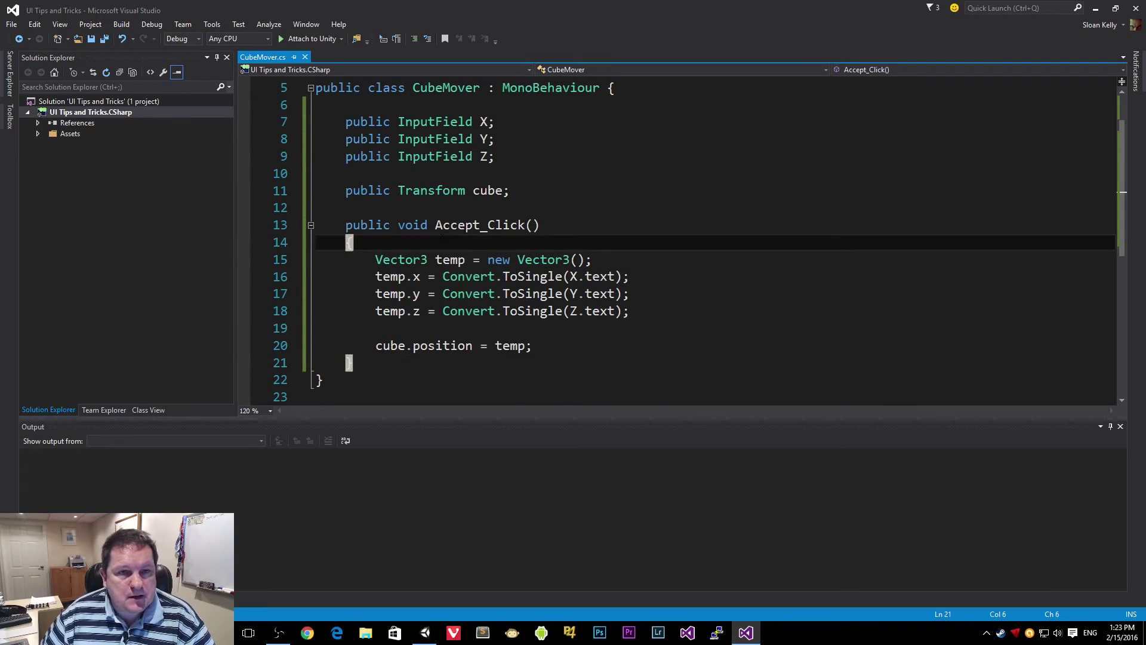
drag(510, 157, 256, 125)
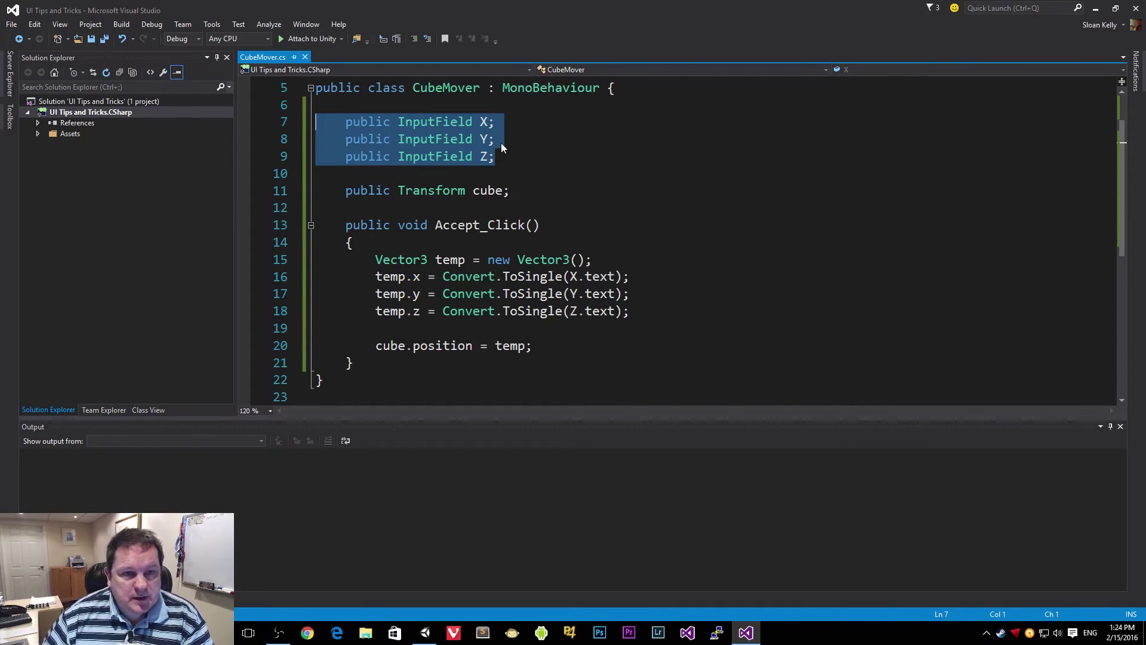
drag(510, 191, 293, 195)
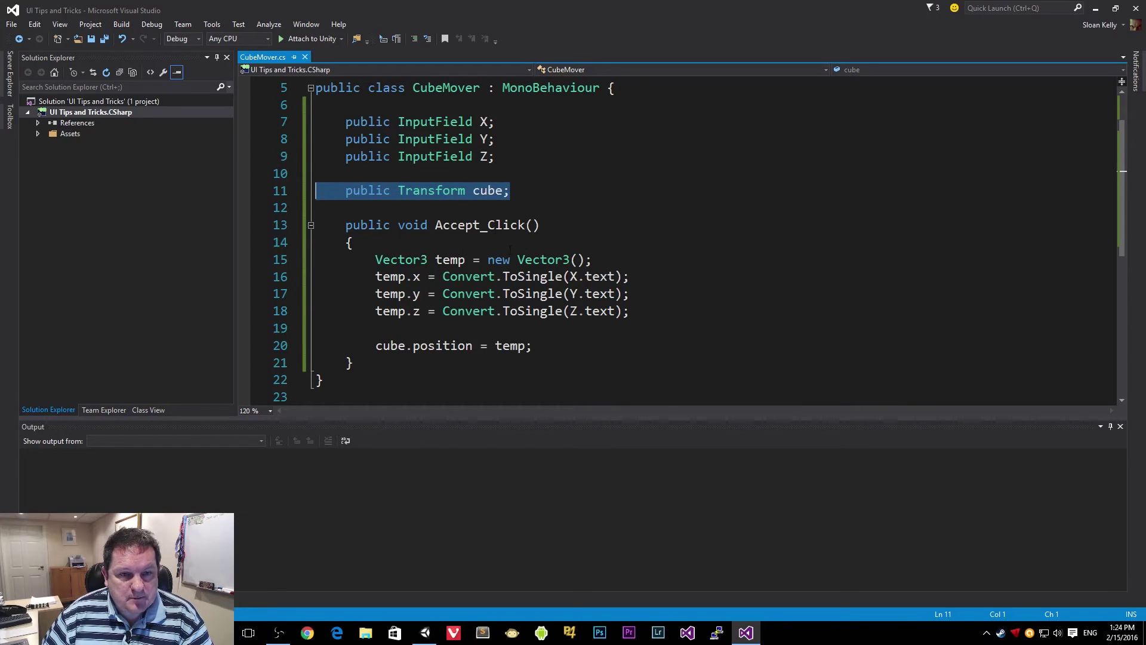
click(525, 277)
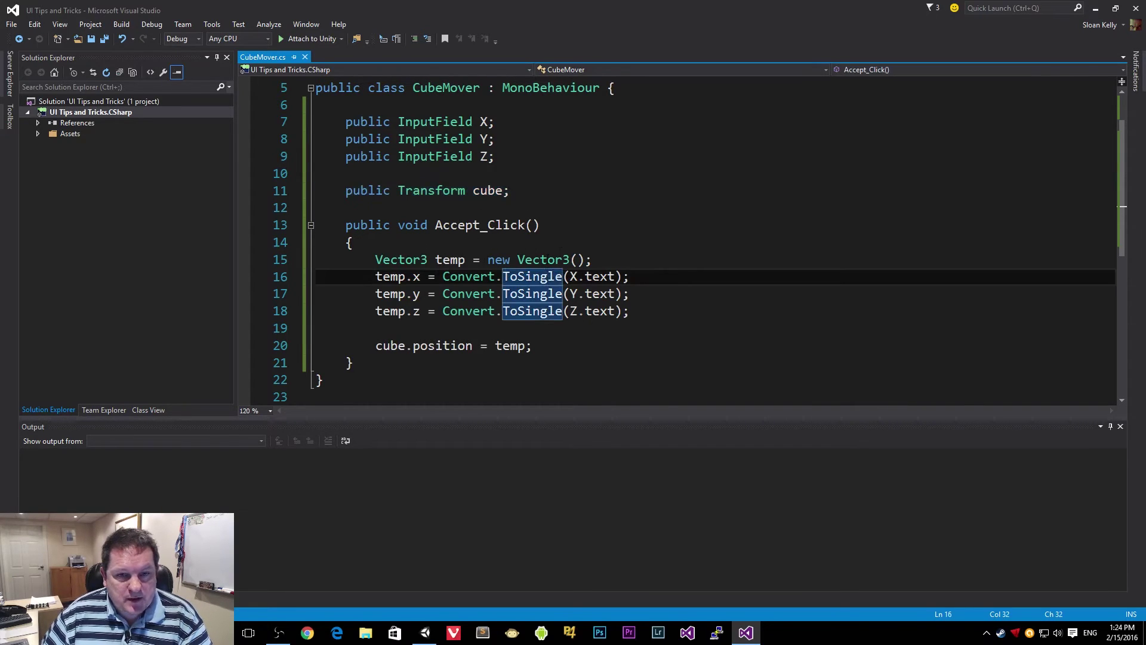
click(541, 225)
key(alt+Tab)
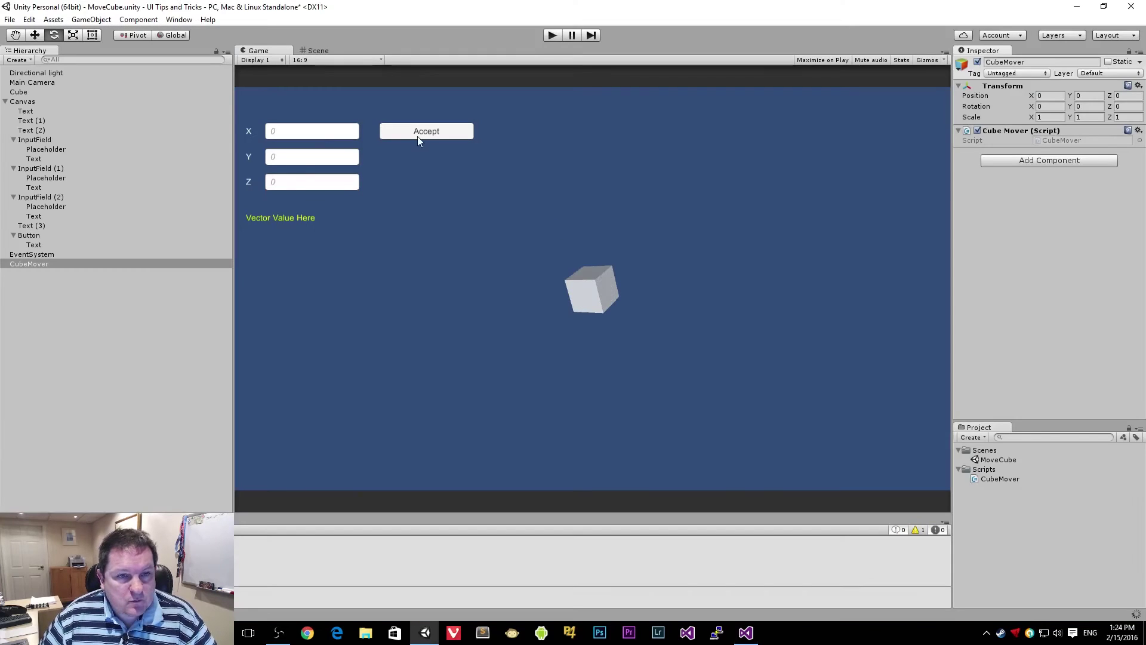
Step: Select the Button object and frame it in the Scene view
click(324, 50)
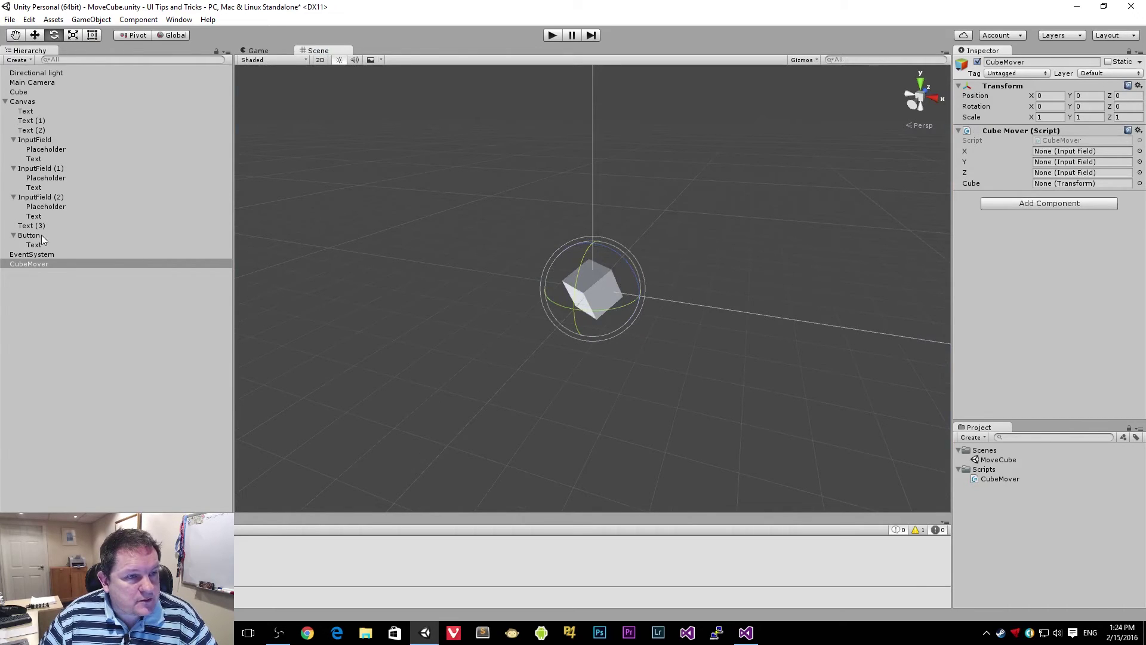
click(17, 236)
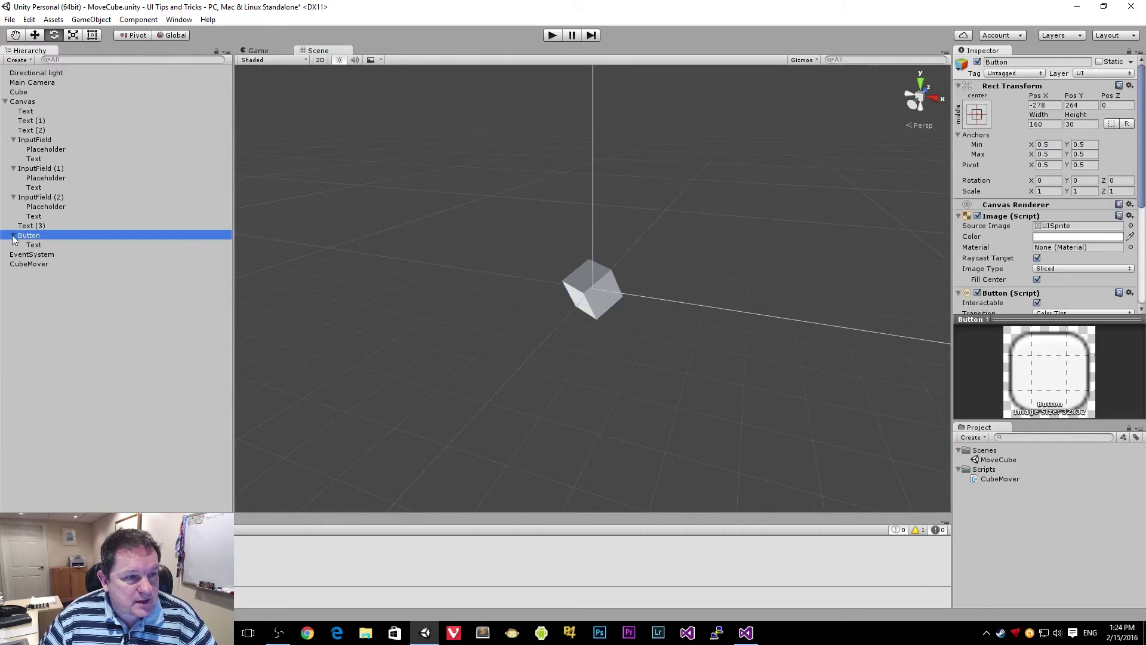
click(630, 52)
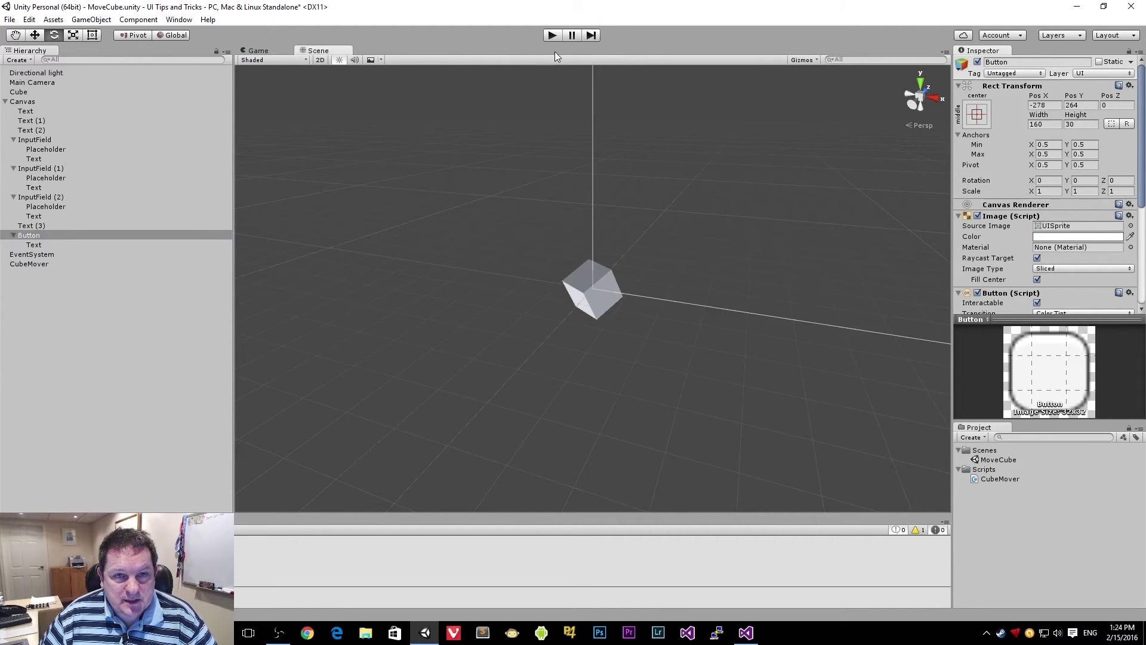
key(f)
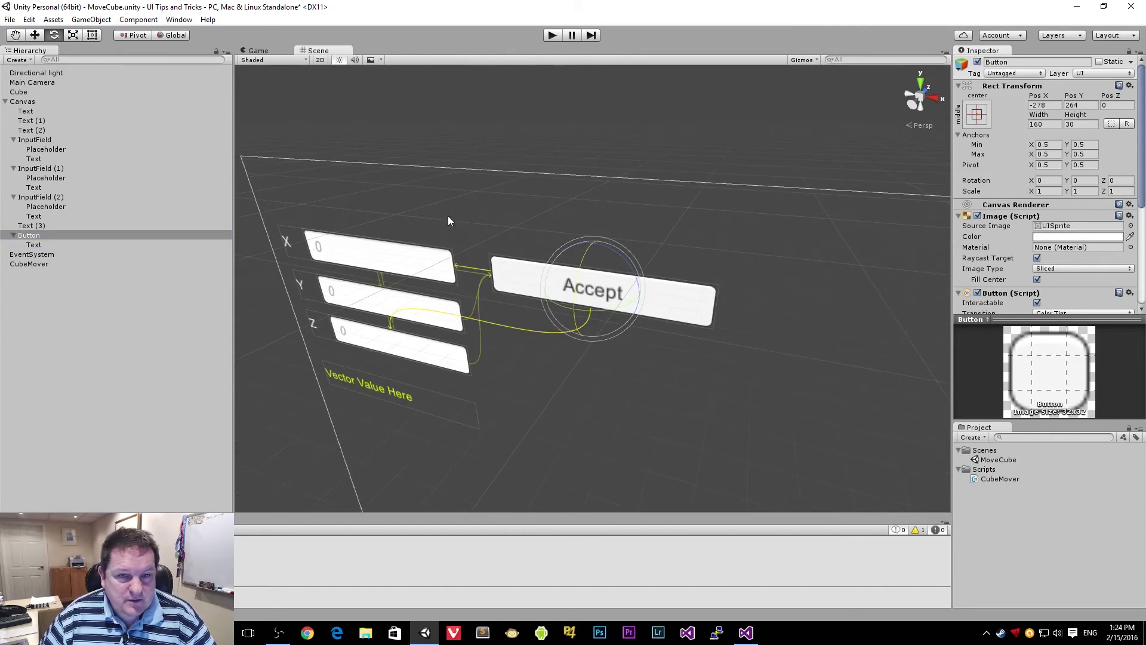
scroll(1054, 230, down, 5)
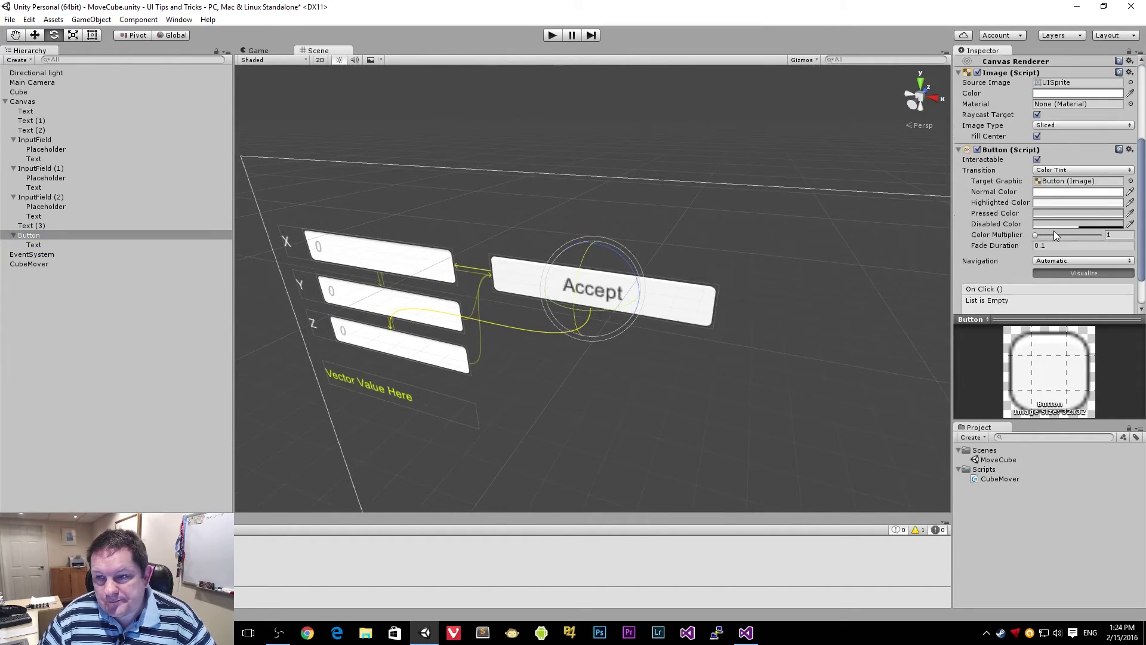
Step: Add an On Click entry calling CubeMover's Accept_Click, then enter play mode
click(1110, 285)
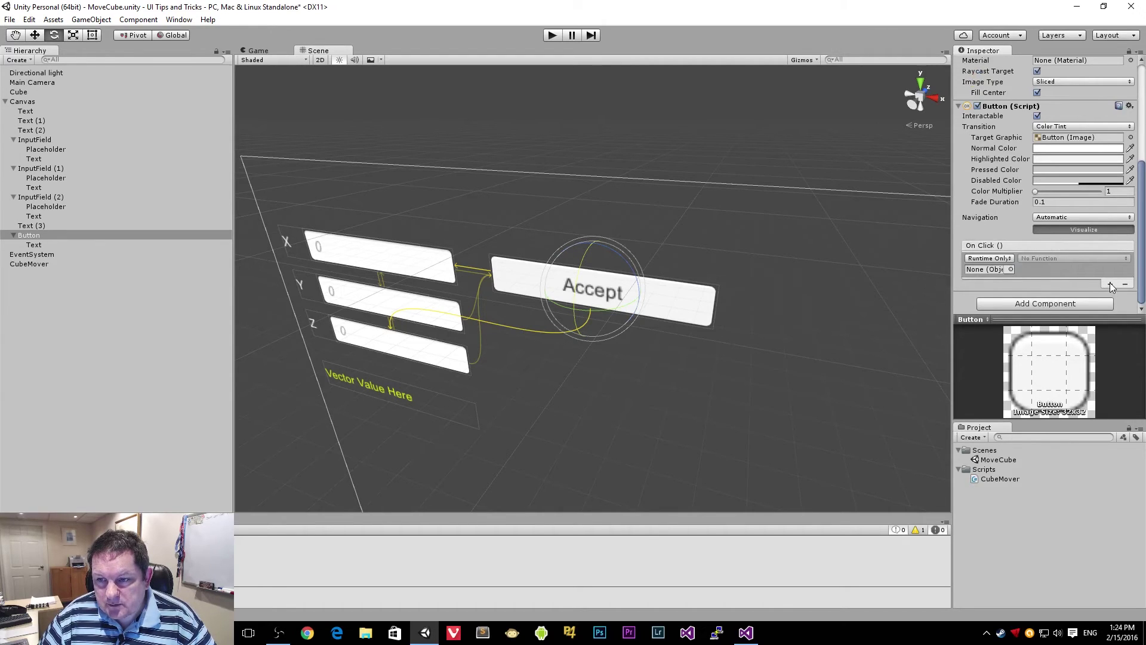
click(1012, 269)
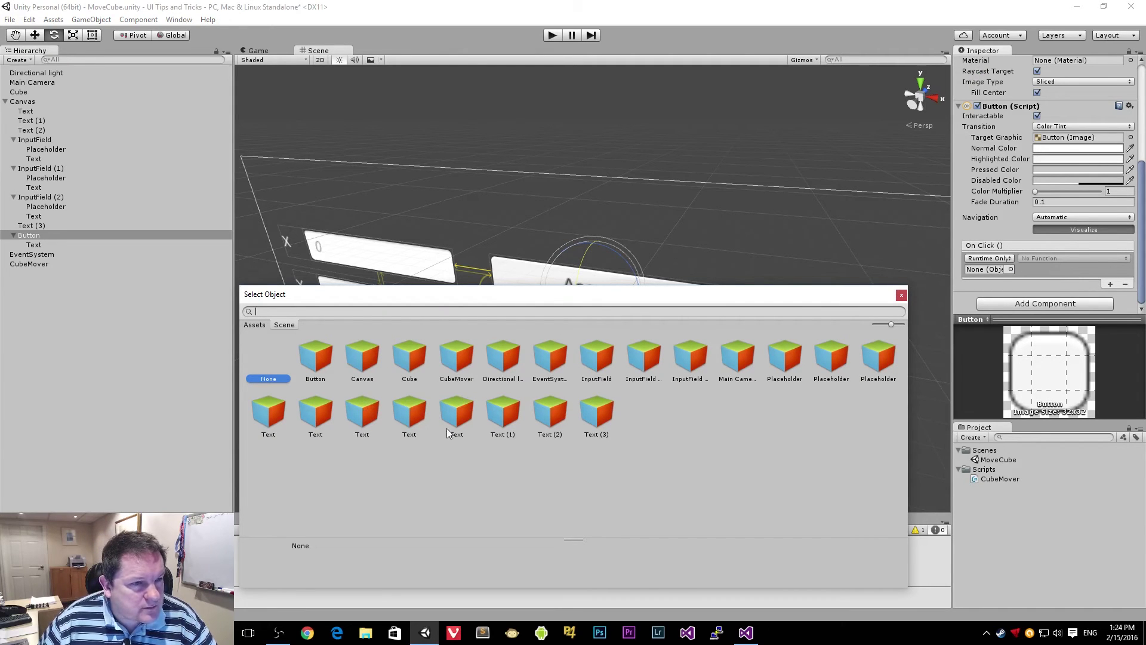
click(460, 357)
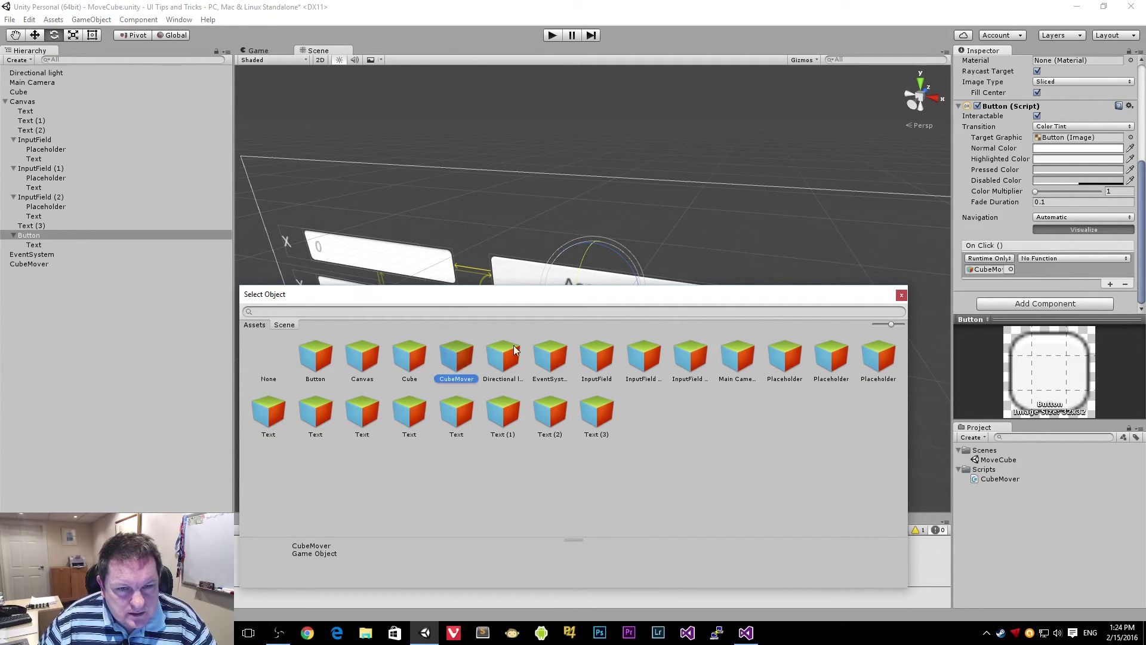
click(902, 295)
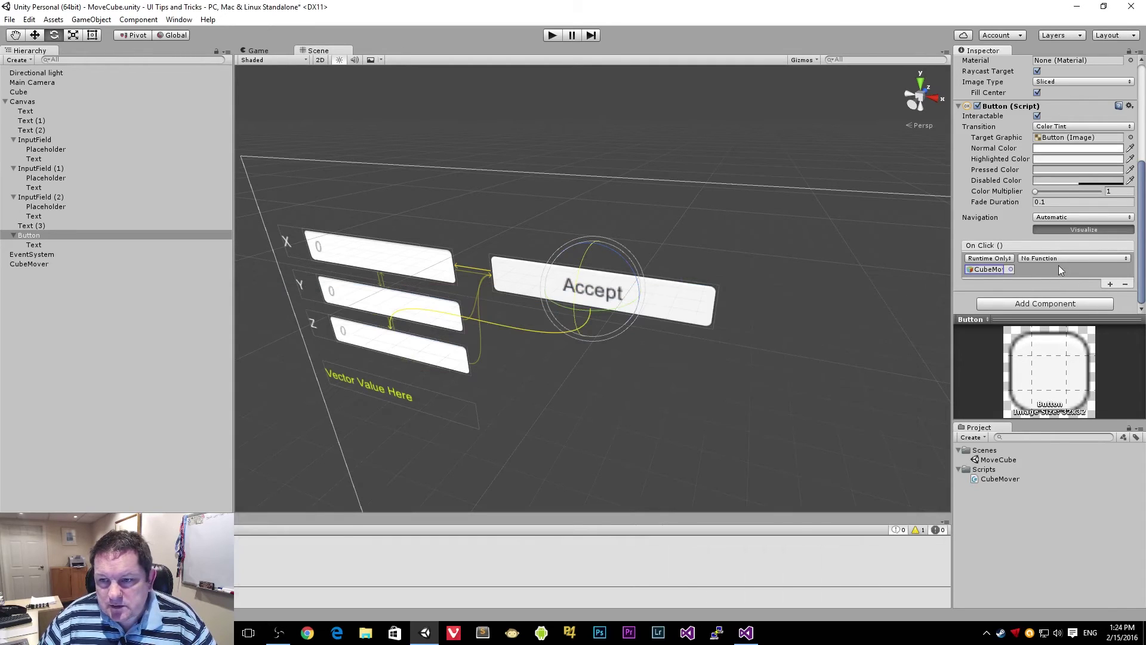
click(1036, 257)
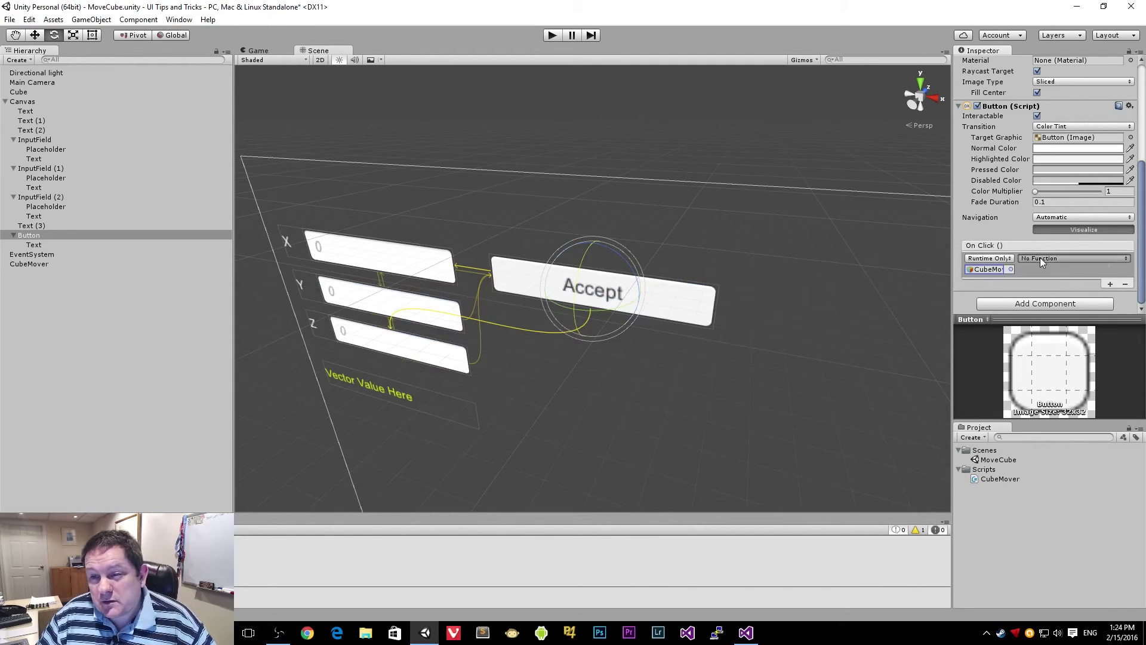
mouse_move(1057, 314)
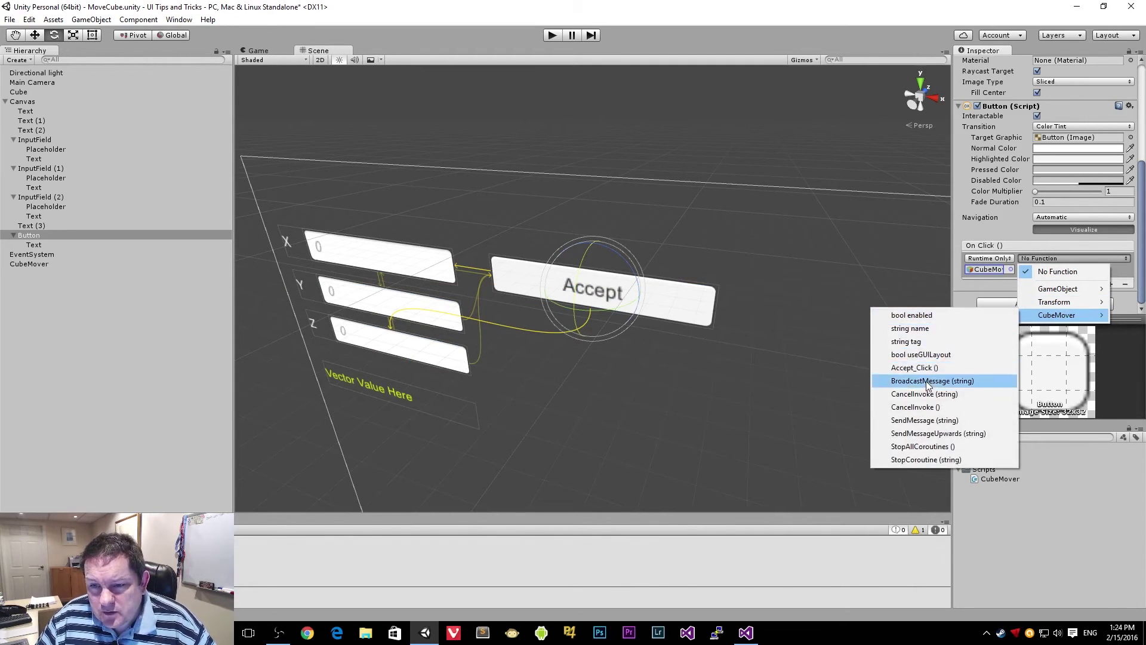
click(904, 367)
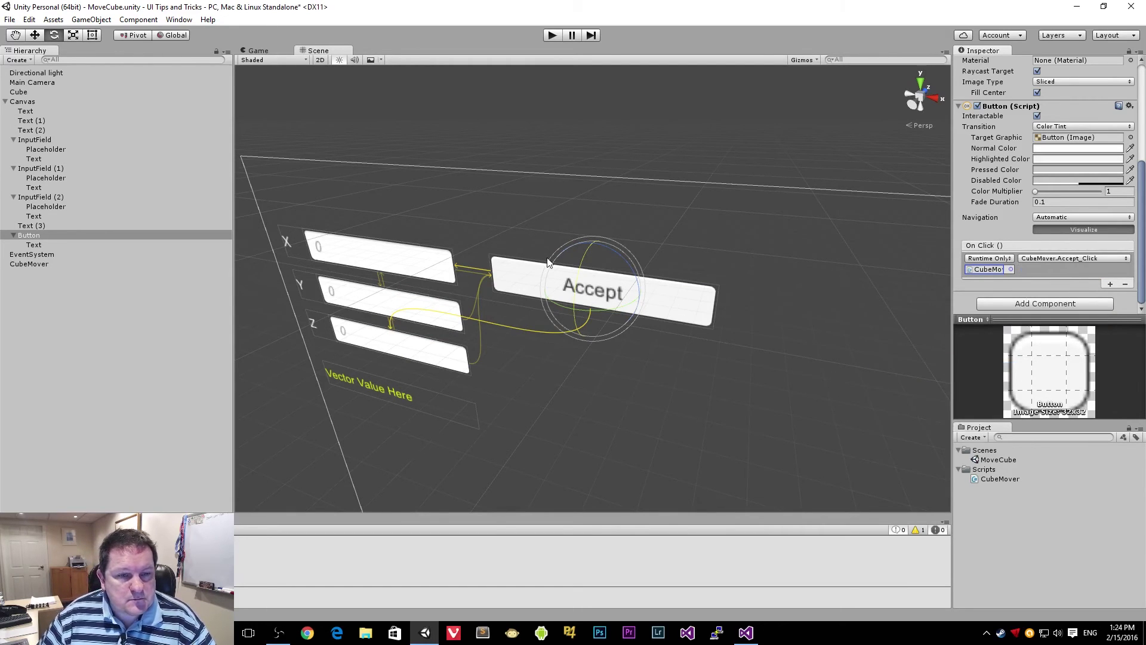
click(555, 35)
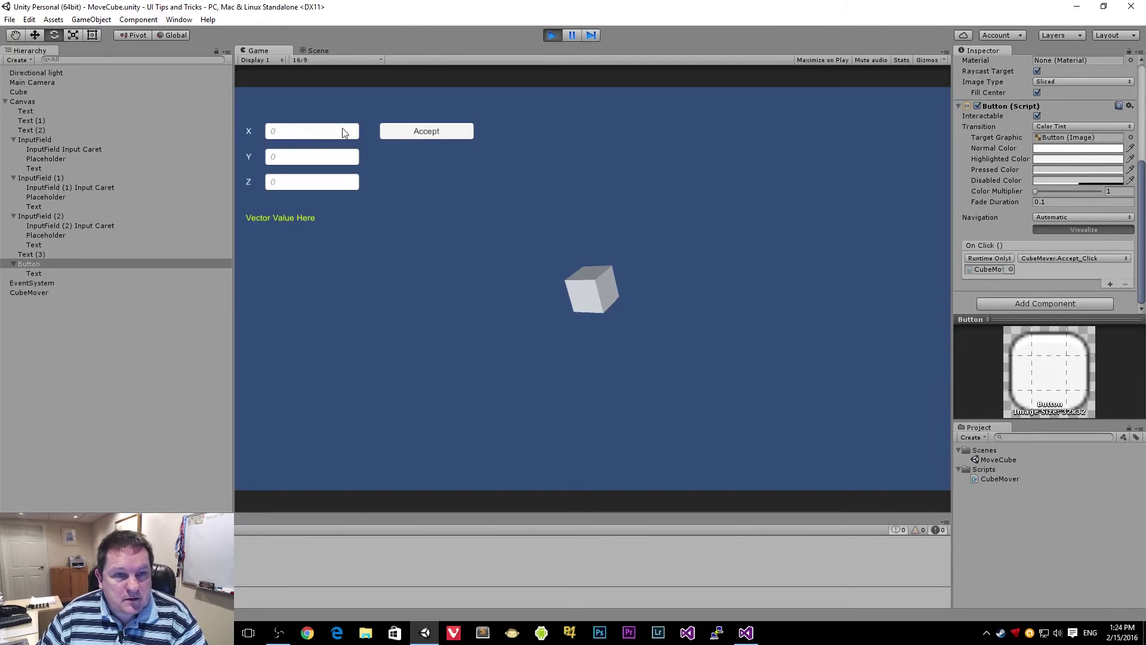
Step: Enter 5 in the X field and press Accept, which logs an object-reference error, then stop
click(322, 132)
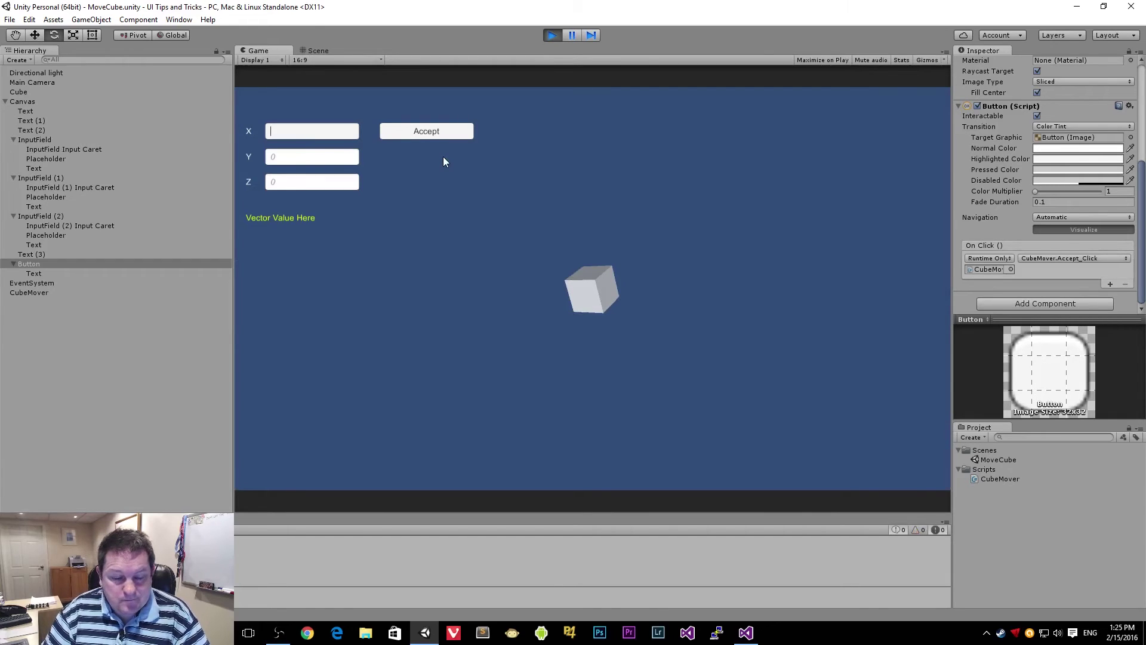
text(5)
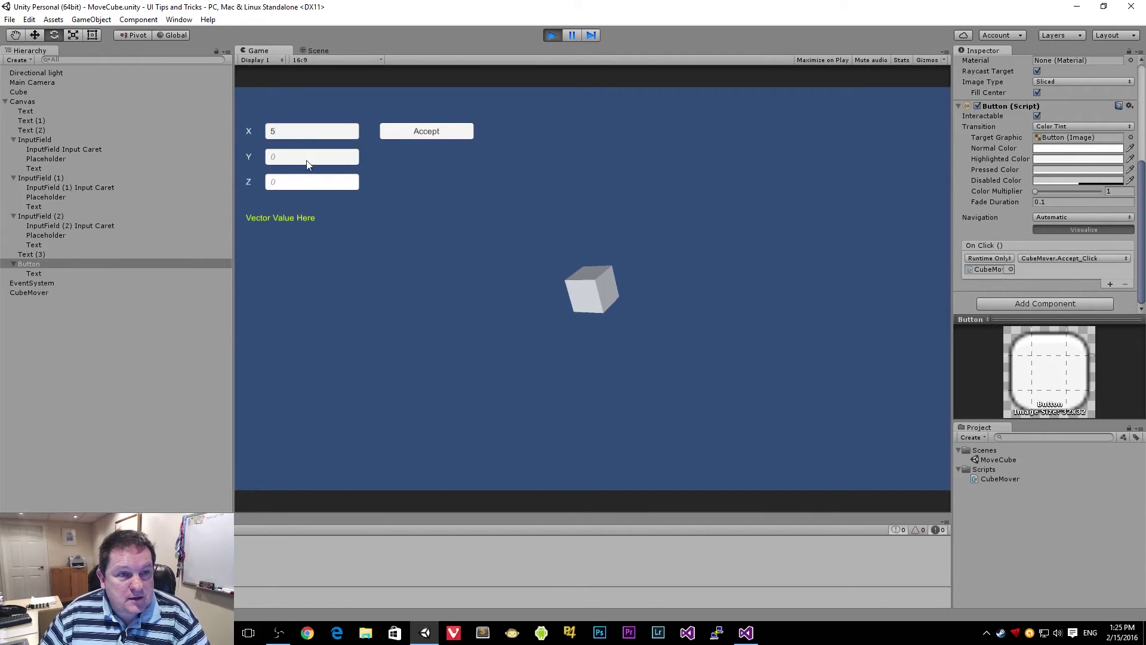
click(430, 134)
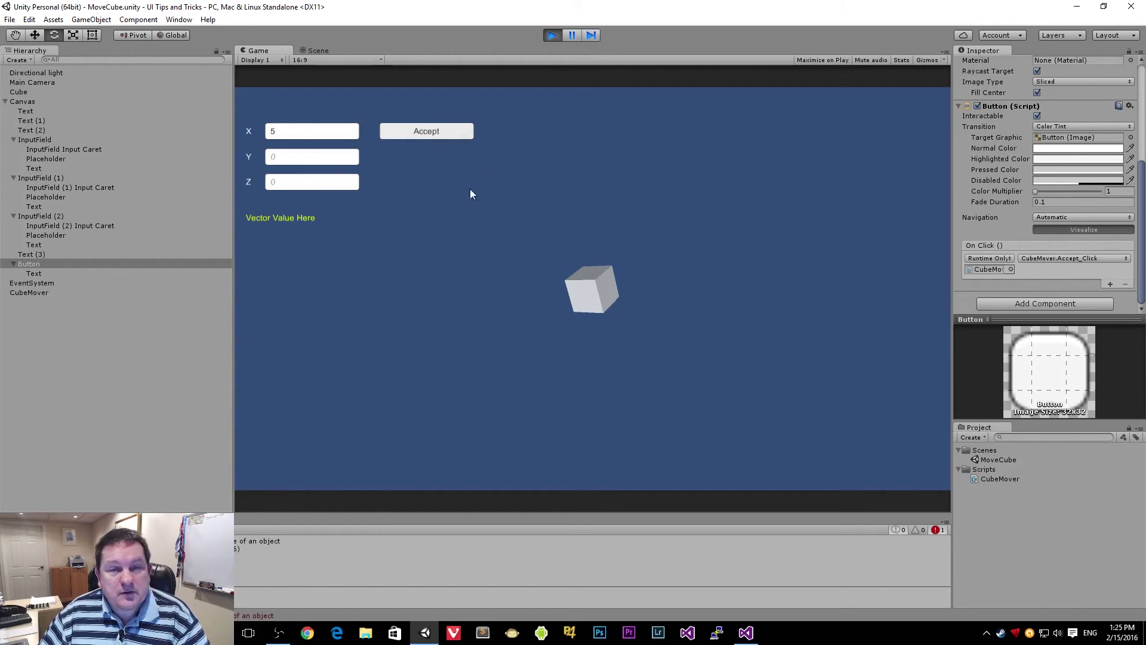
click(549, 38)
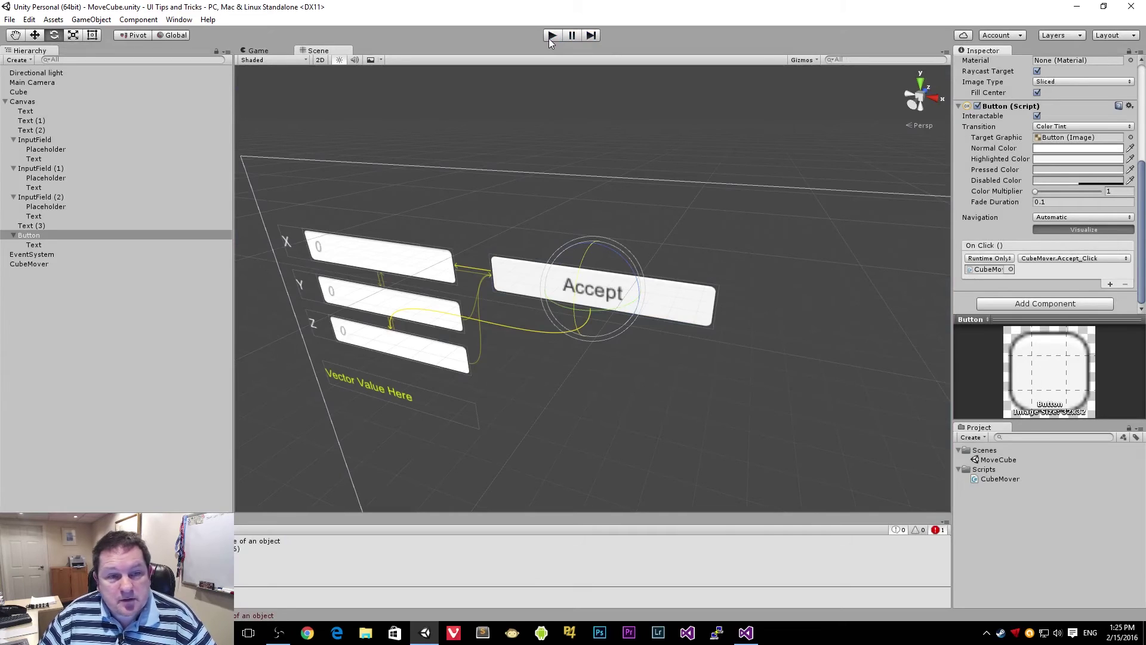
Step: Assign InputField, InputField (1) and InputField (2) to CubeMover's X, Y and Z slots
click(41, 265)
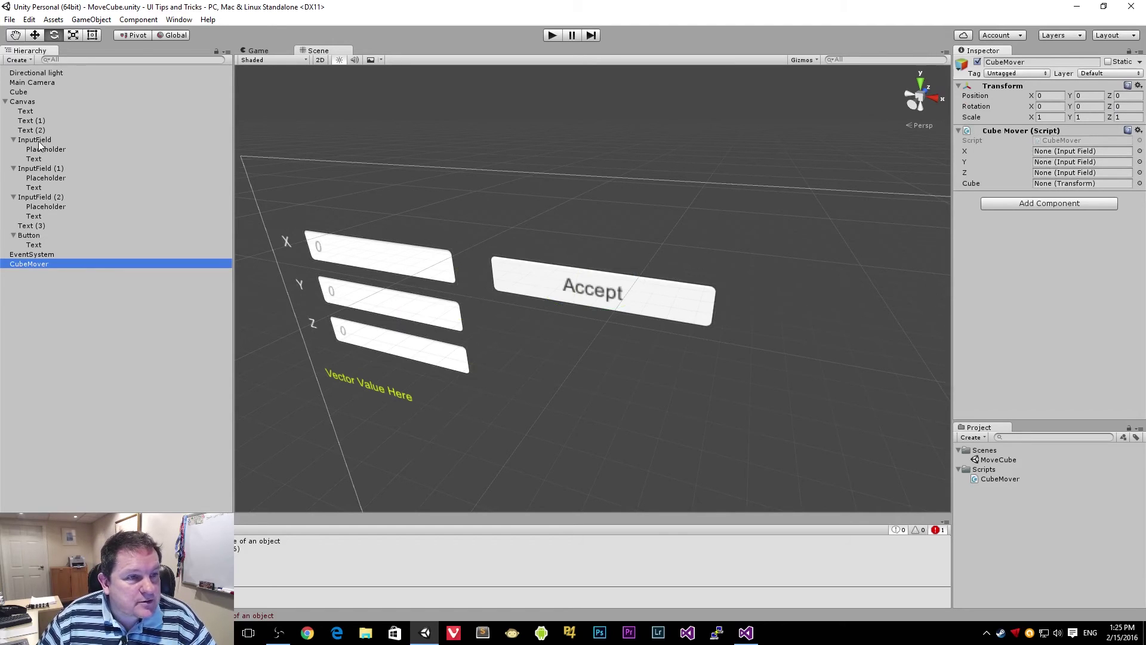
drag(41, 141, 1051, 152)
drag(40, 169, 1050, 161)
drag(53, 197, 1074, 173)
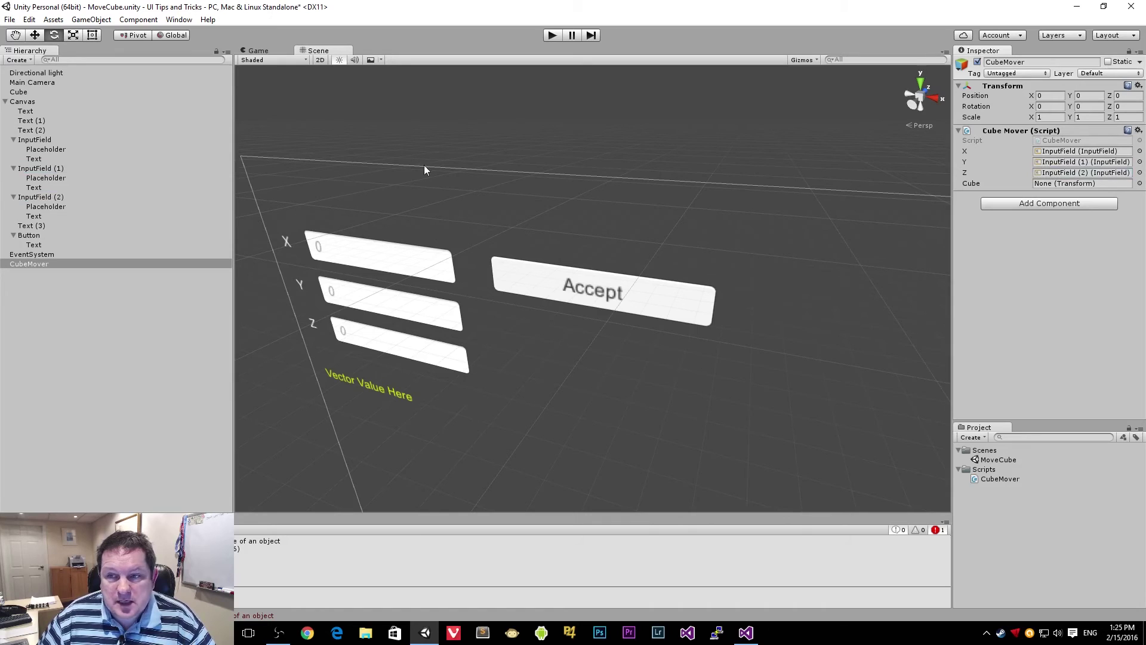
Step: Rename the first two input fields X-Element and Y-Element
click(41, 143)
click(25, 143)
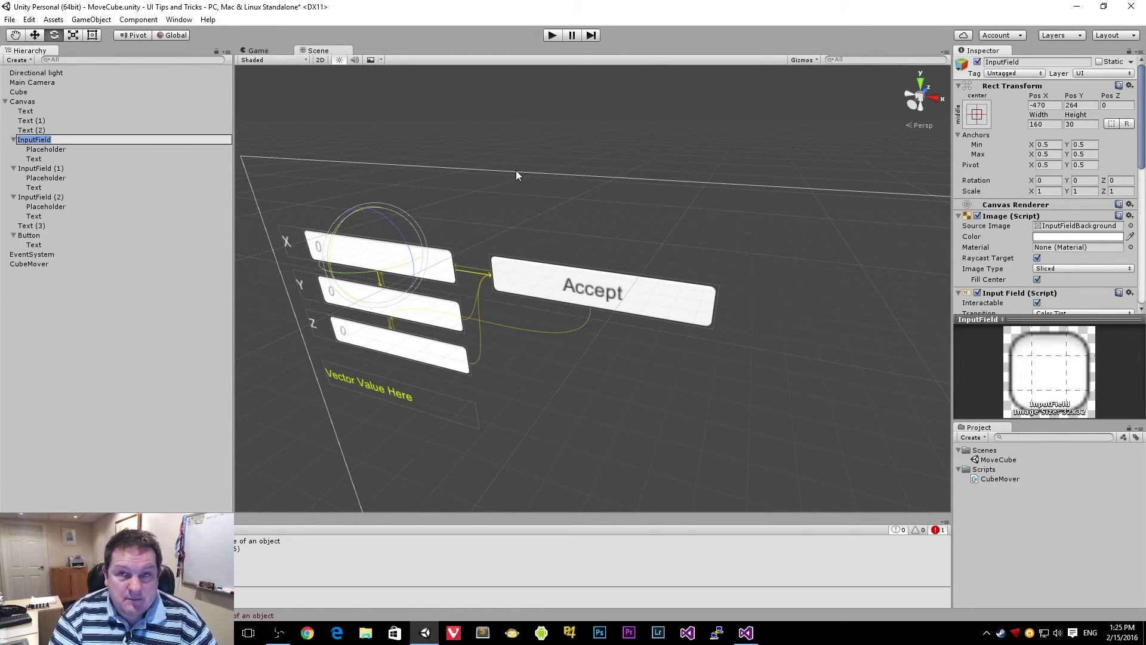
text(X-)
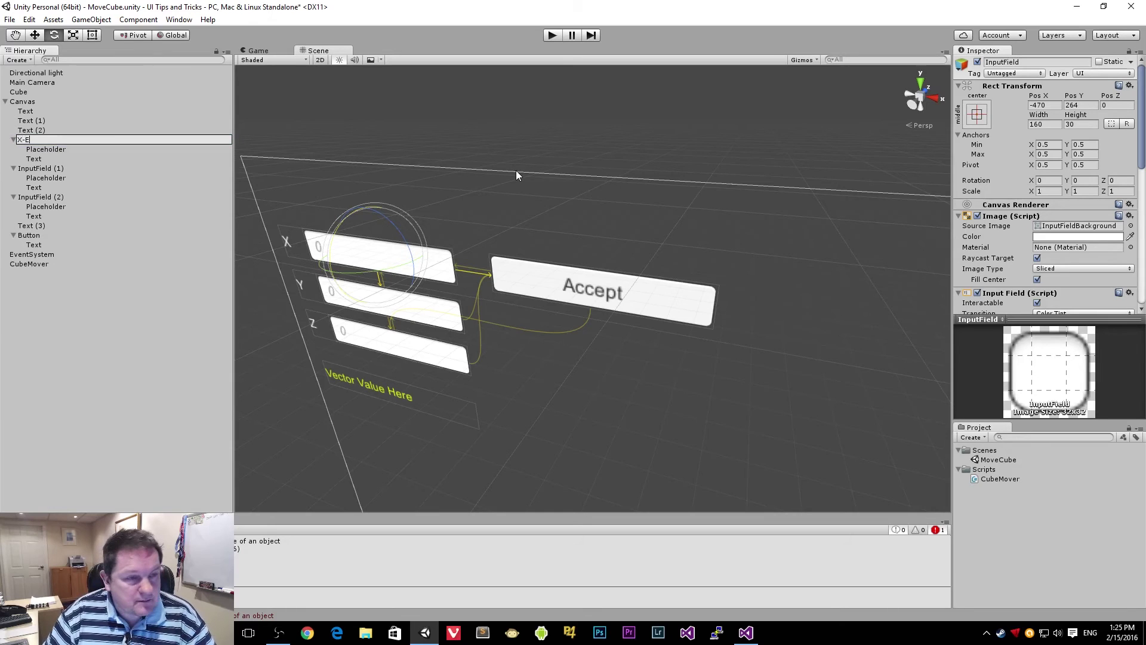
text(Element)
key(Return)
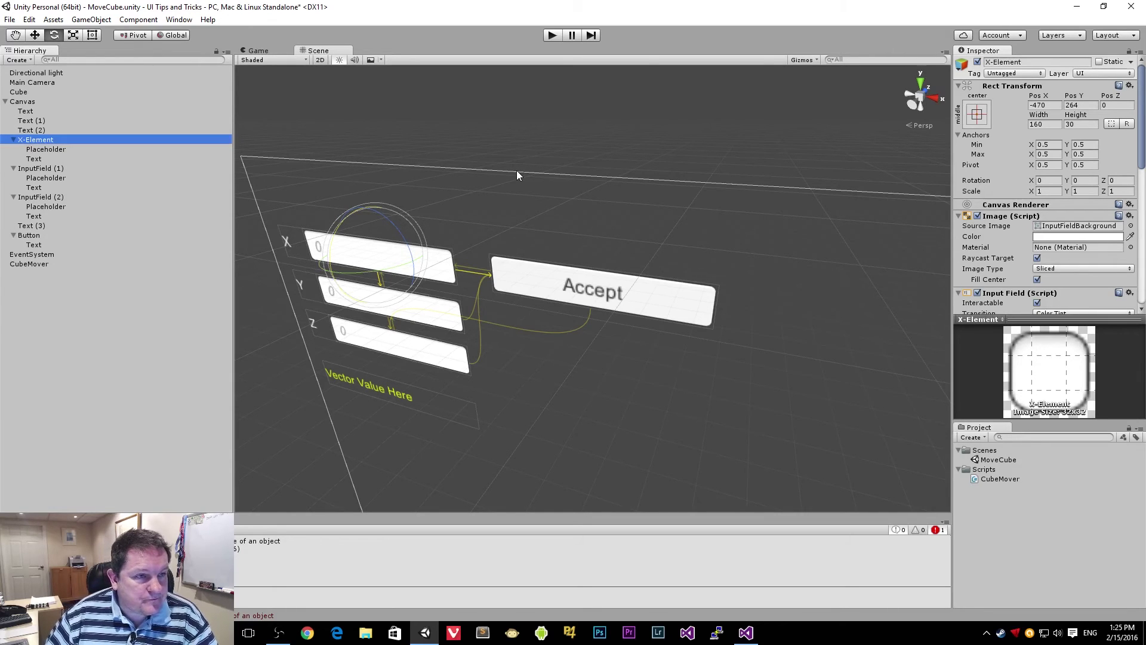
click(45, 170)
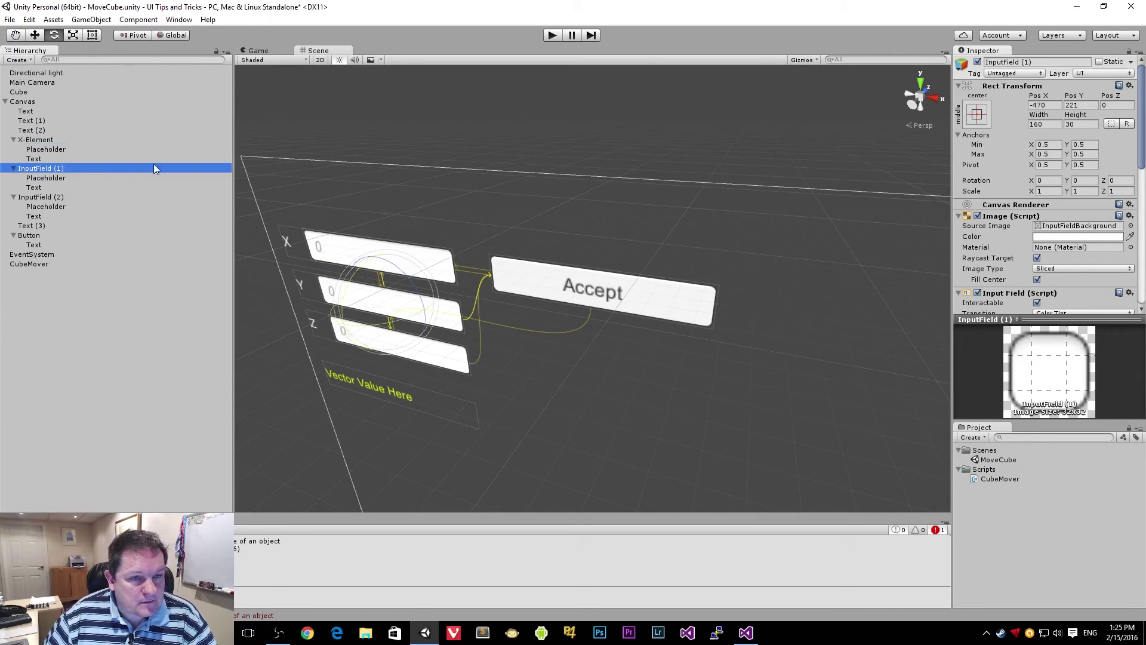
key(F2)
text(Y-Element)
key(Return)
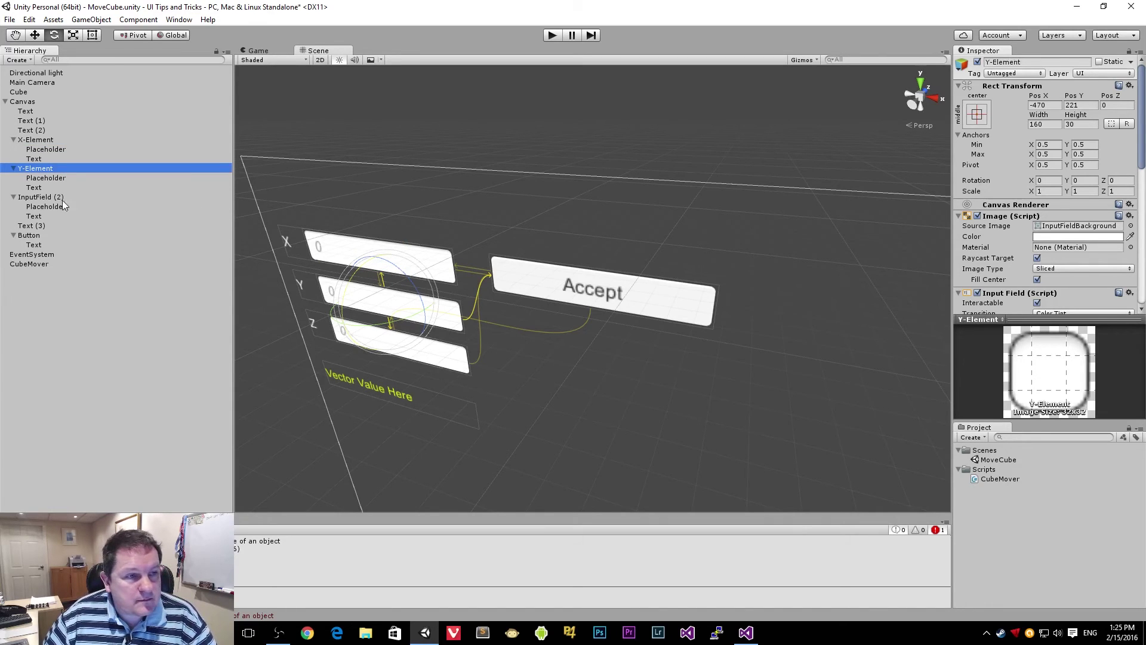
Step: Rename the third input field Z-Element and drag Cube into CubeMover's Cube slot
click(60, 199)
key(F2)
text(Z-Element)
key(Return)
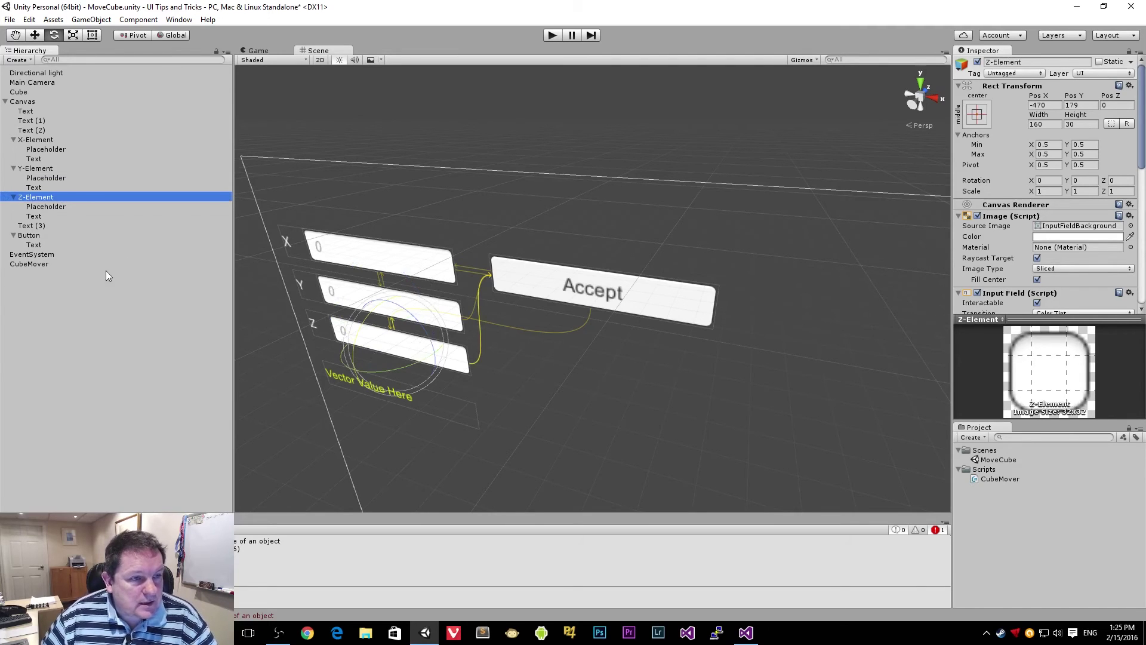
click(58, 265)
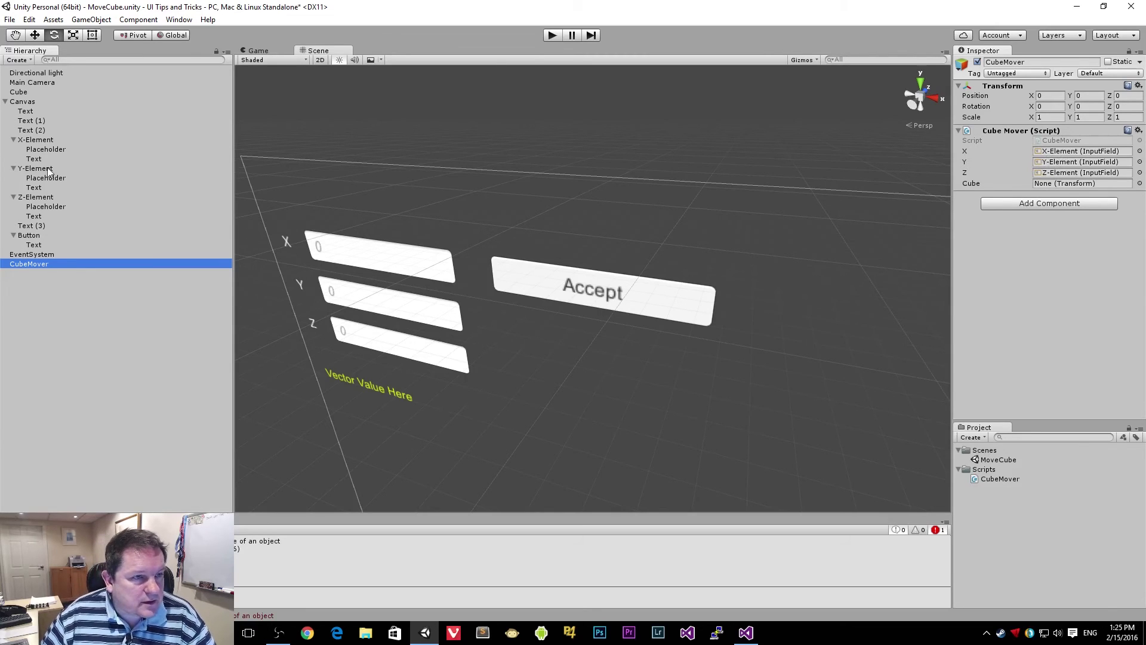
drag(27, 93, 1039, 183)
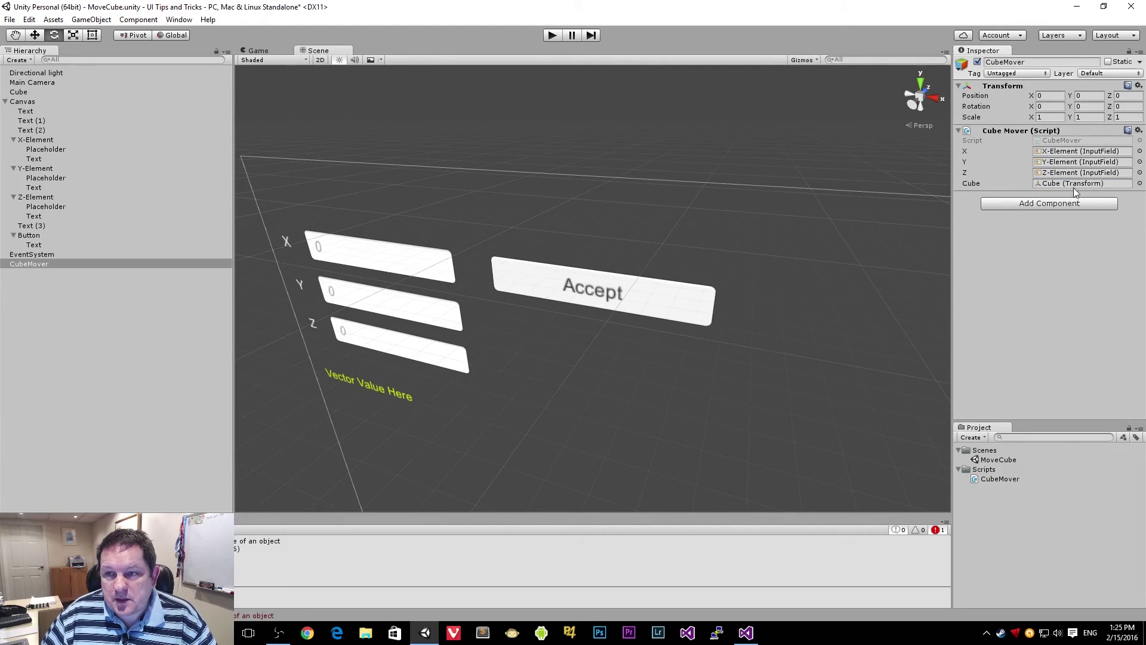
Step: Play the scene with X = 5 only and press Accept, which throws a FormatException
click(552, 36)
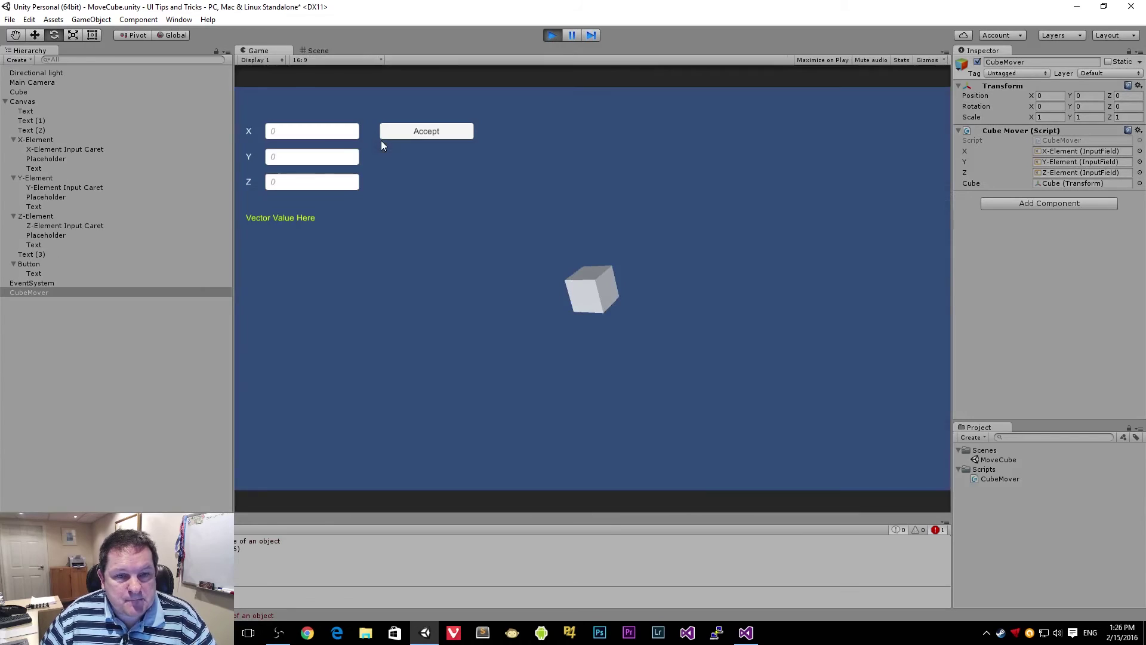
click(326, 130)
text(5)
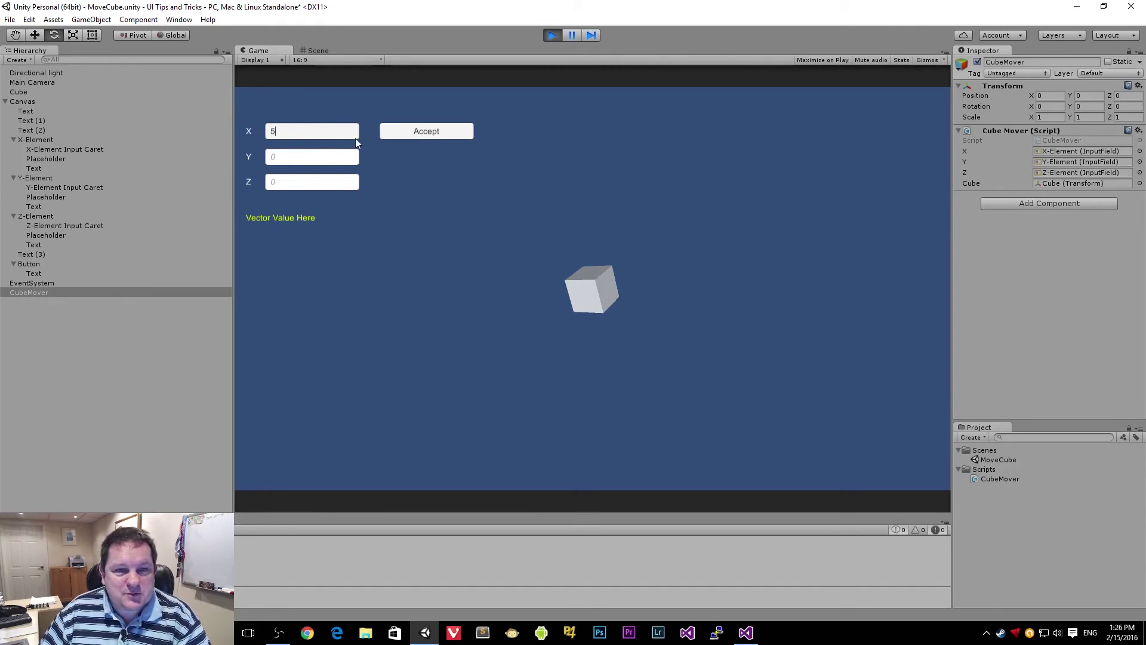
click(419, 134)
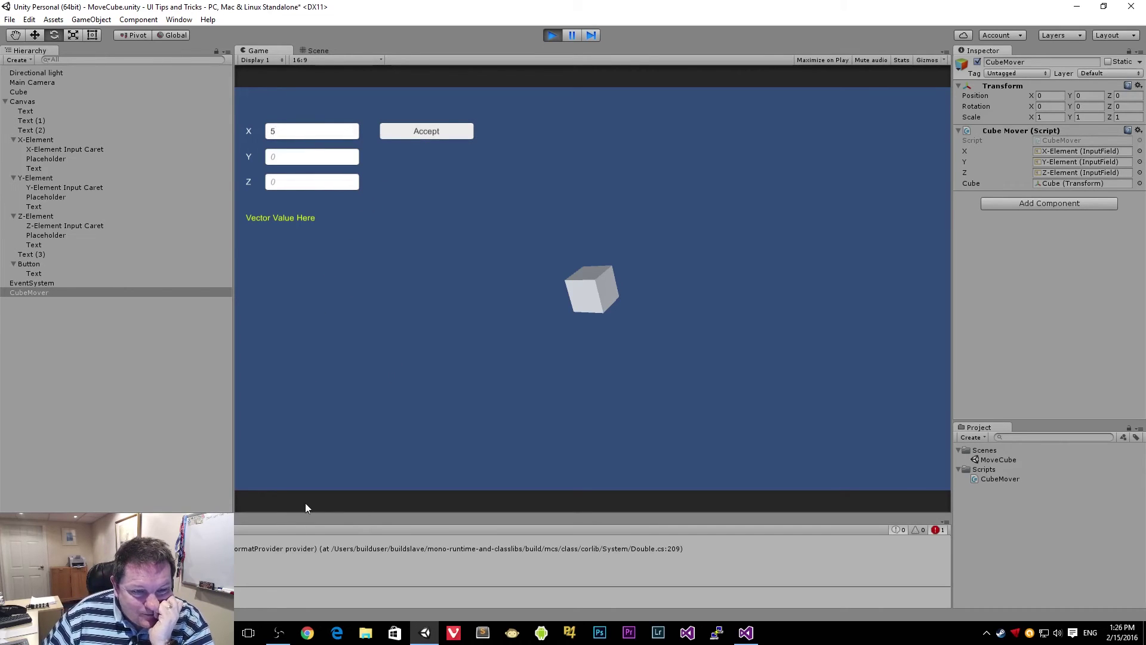
Step: Enter 0 in Y and Z, press Accept to move the cube right, then stop and return to Visual Studio
click(302, 160)
text(0)
click(299, 181)
text(0)
click(436, 132)
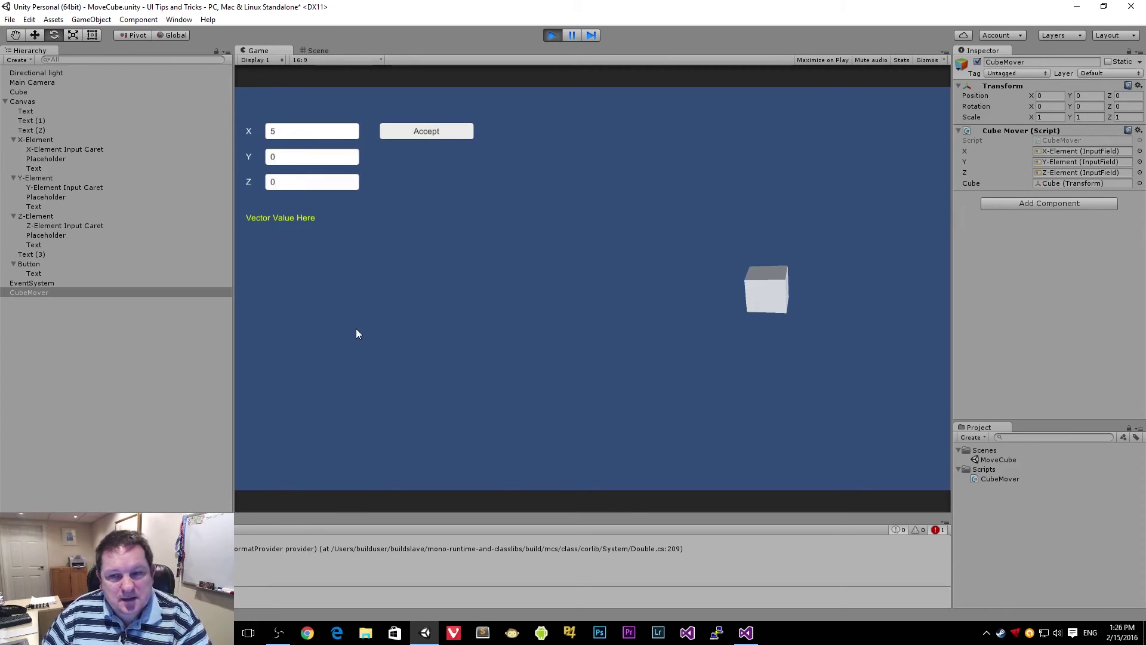
click(554, 34)
key(alt+Tab)
Step: Make temp.y default to 0 when Y.text is empty using string.IsNullOrEmpty
click(511, 311)
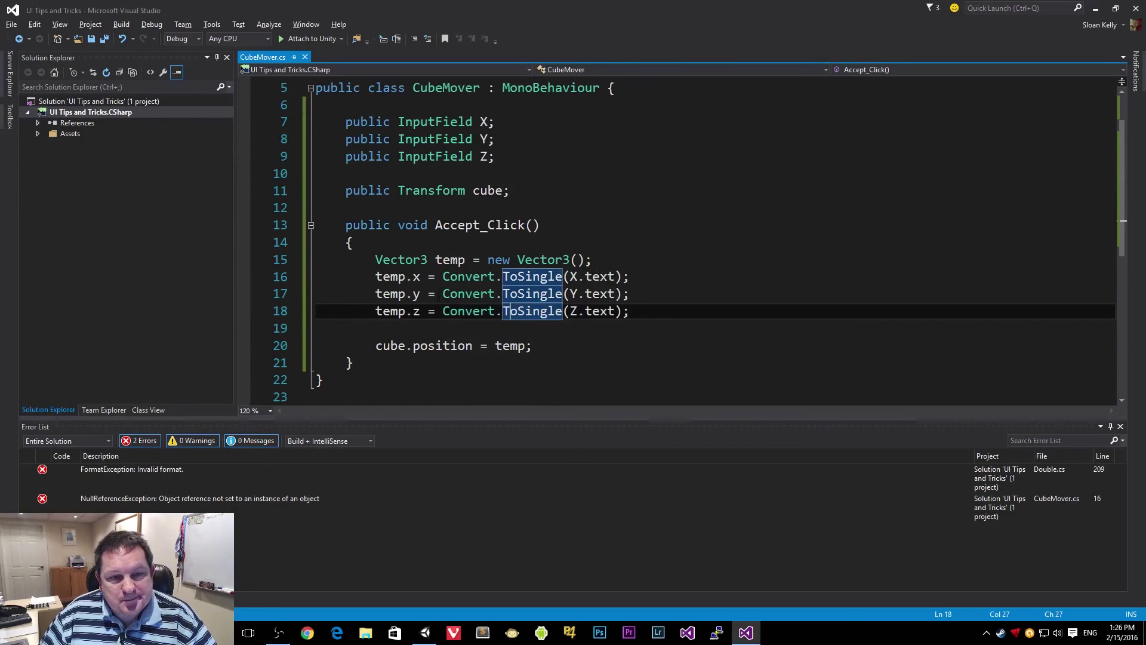
click(412, 293)
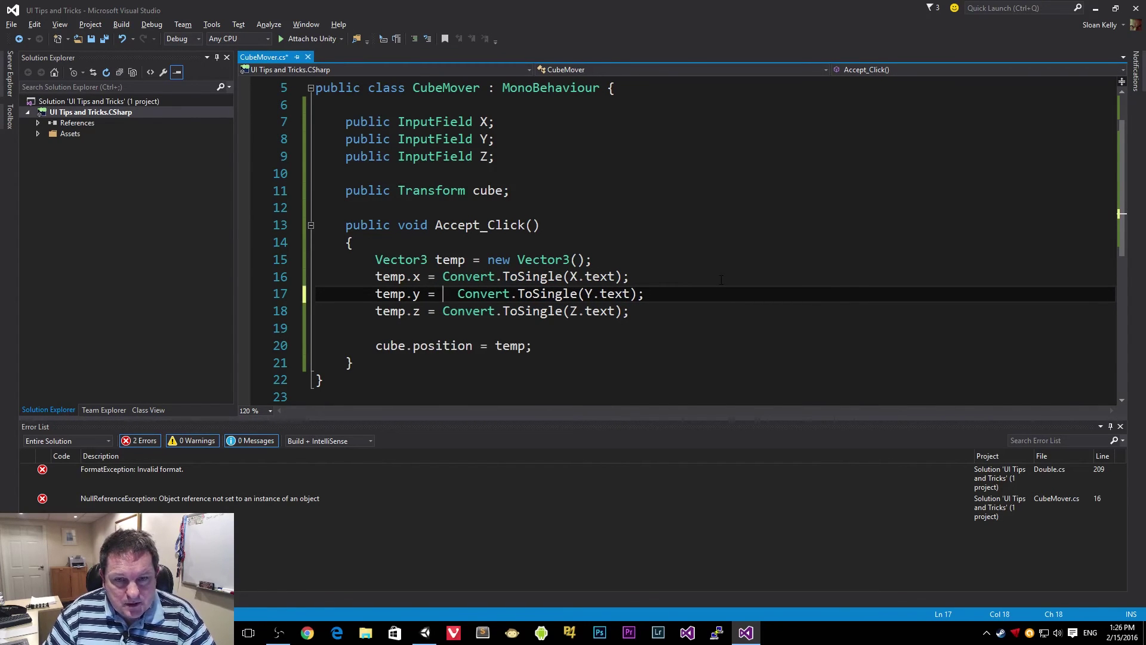
text(string)
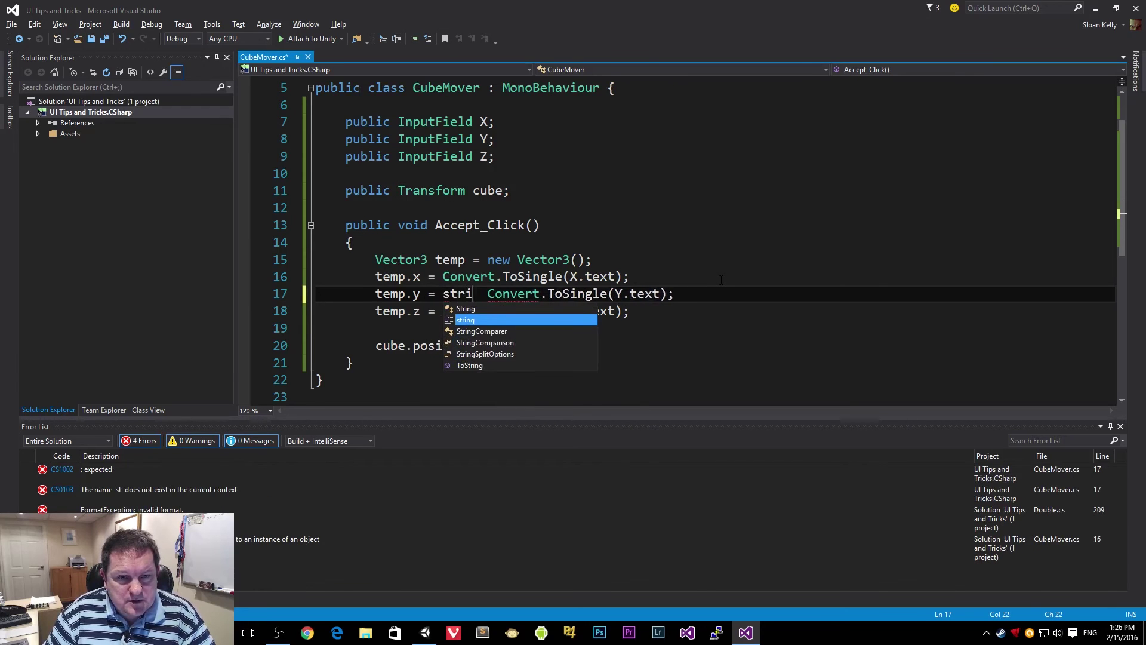
text(.IsNullOrEmpty()
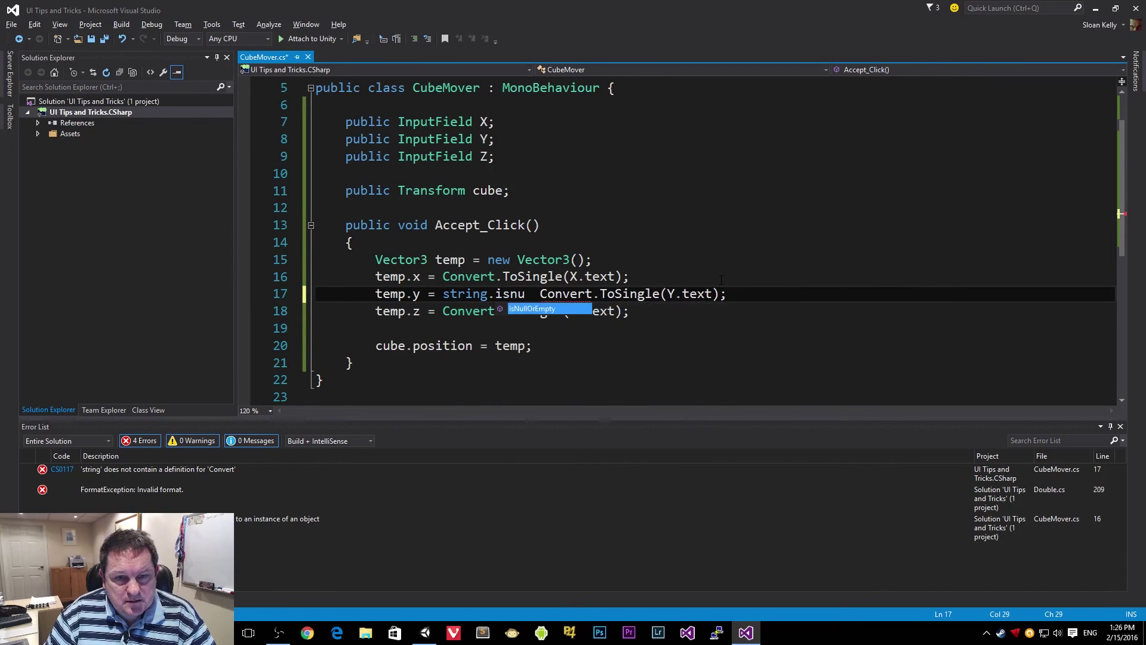
text(Y.te)
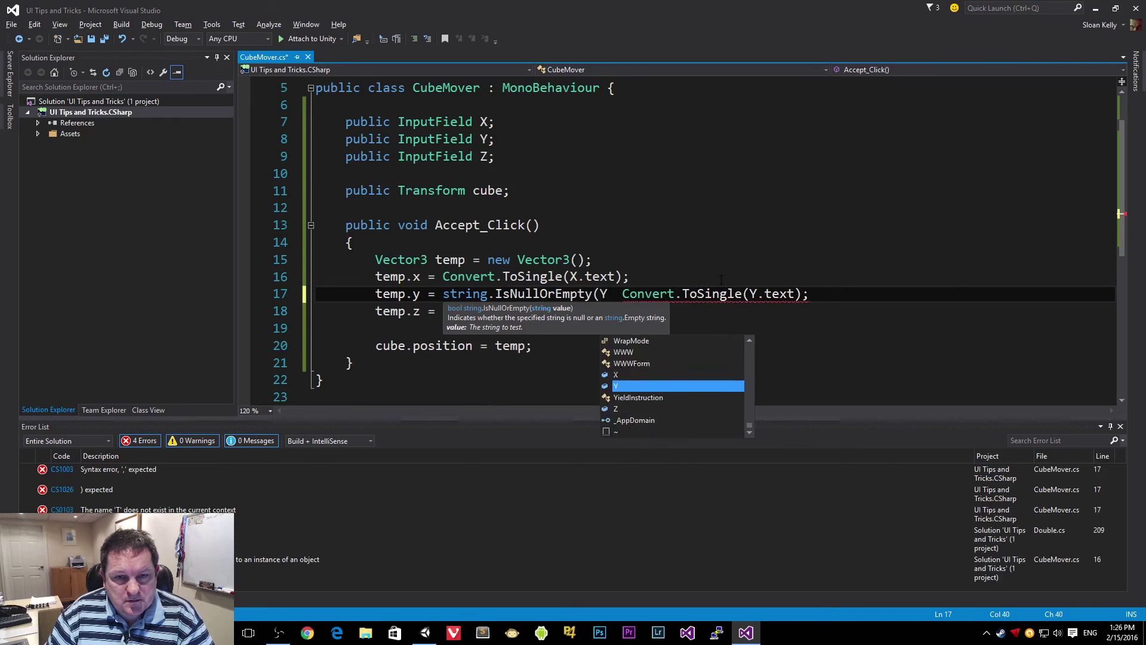
text(xt)
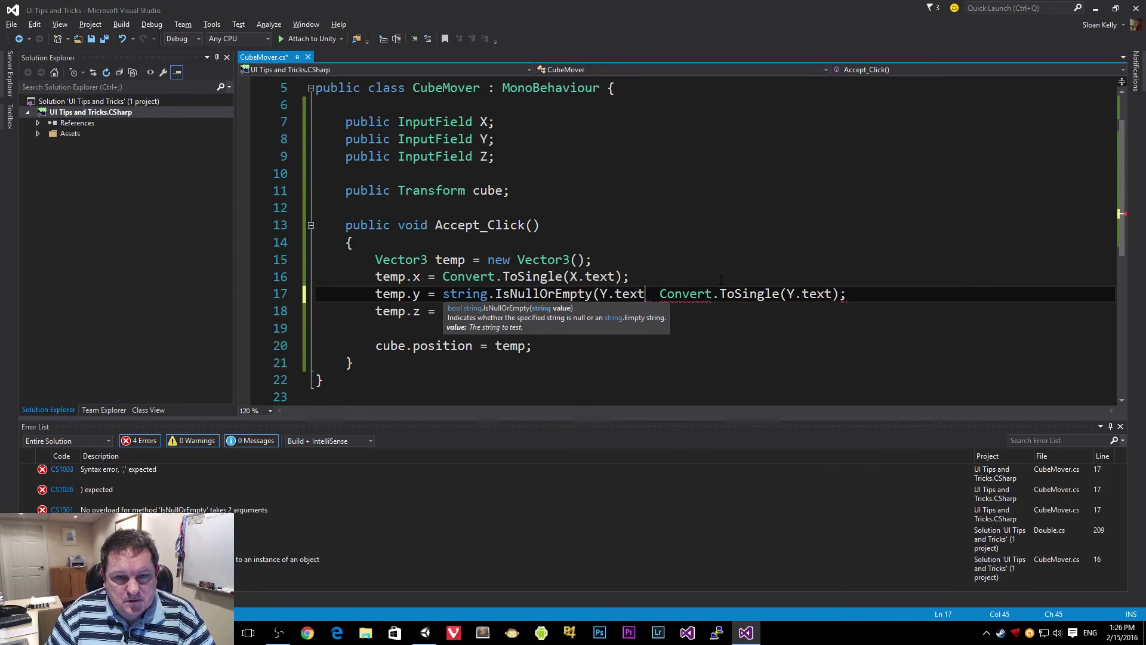
text() ? 0:)
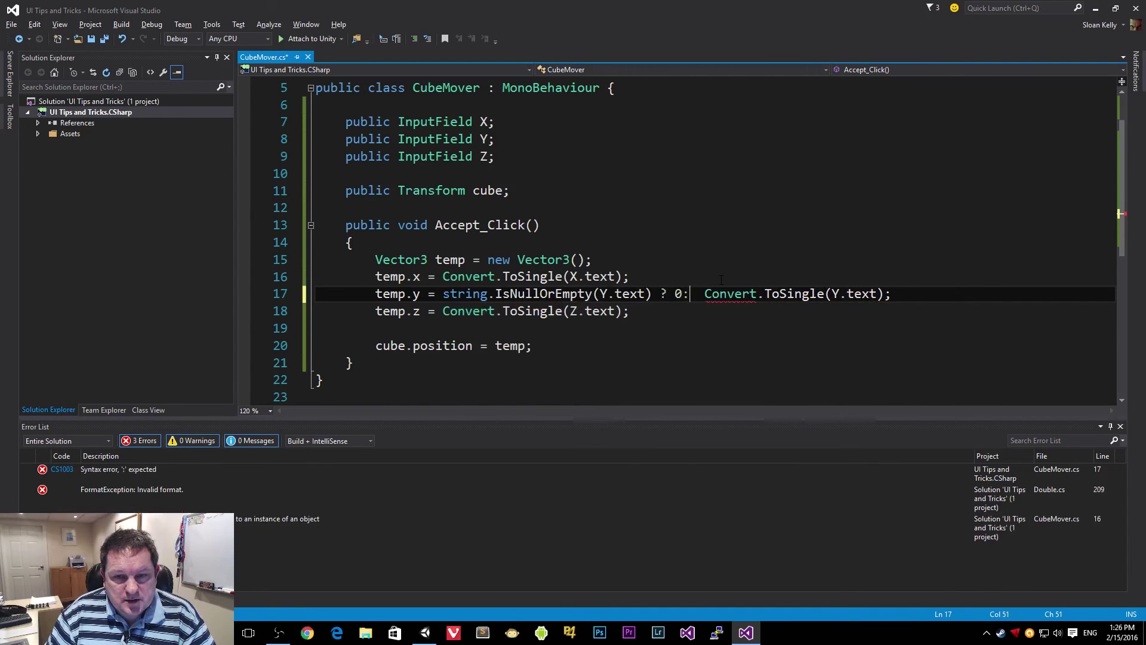
key(End)
key(BackSpace)
text(;)
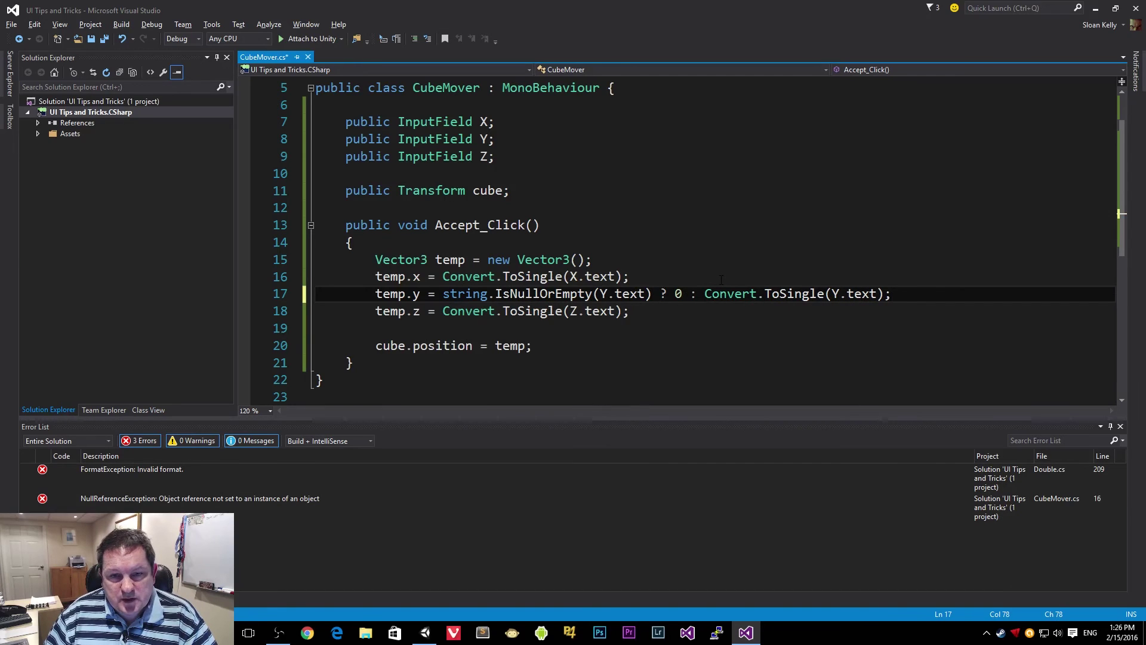
Step: Give temp.x the same 'string.IsNullOrEmpty(X.text) ? 0 :' fallback
key(Home)
key(ctrl+Right)
key(ctrl+Right)
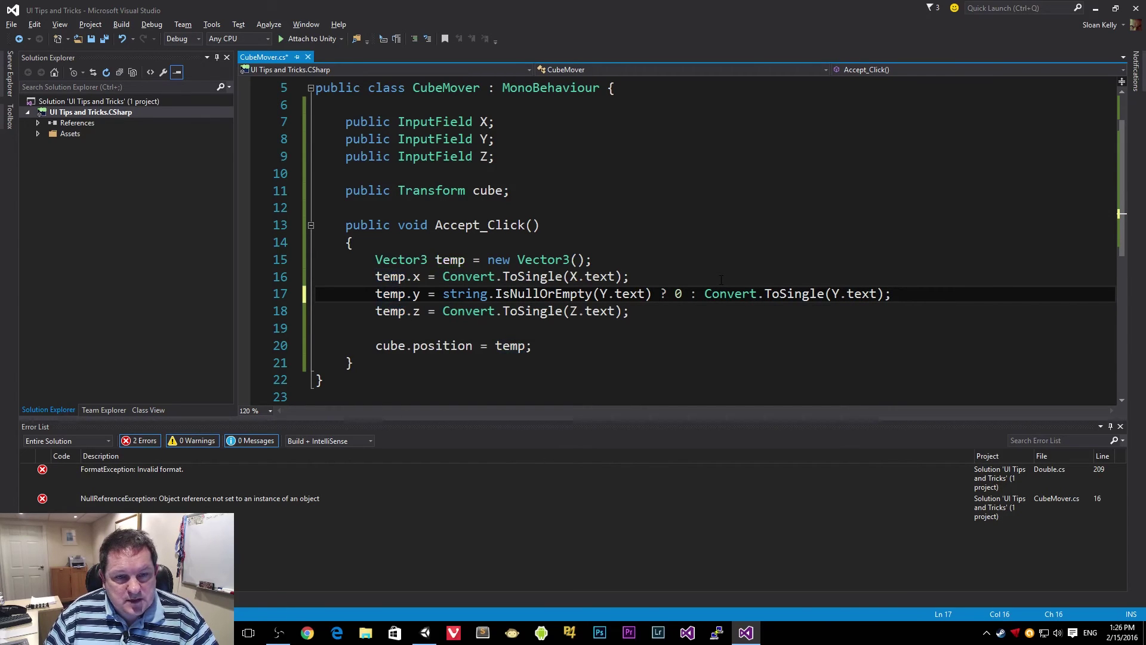
key(ctrl+Right)
key(Up)
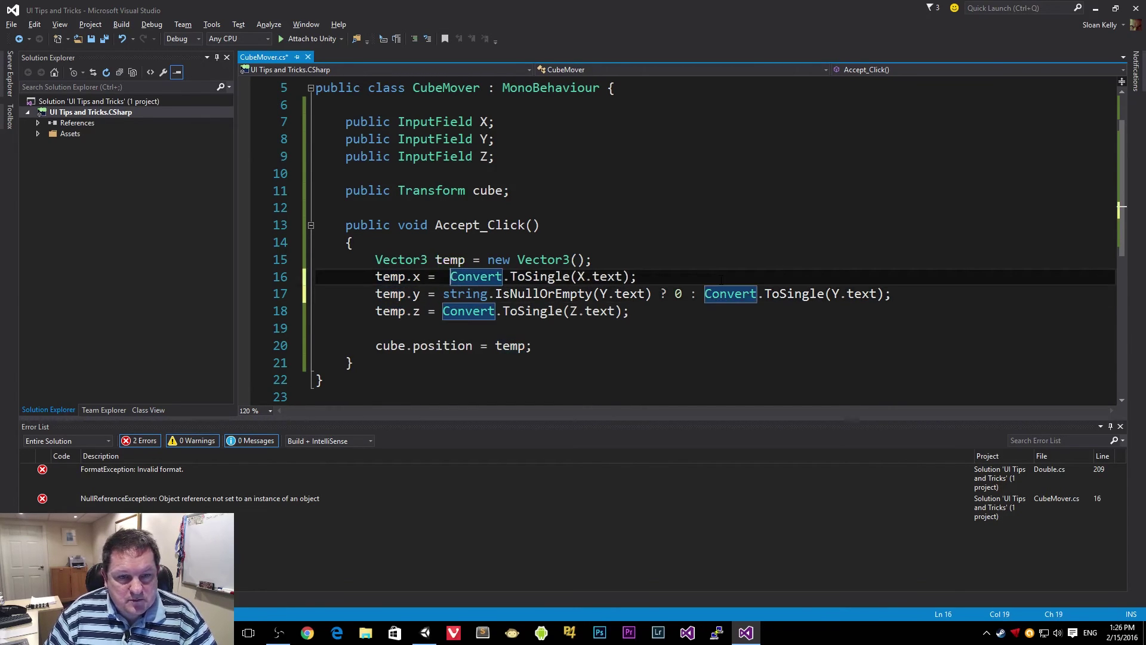
text(string.i)
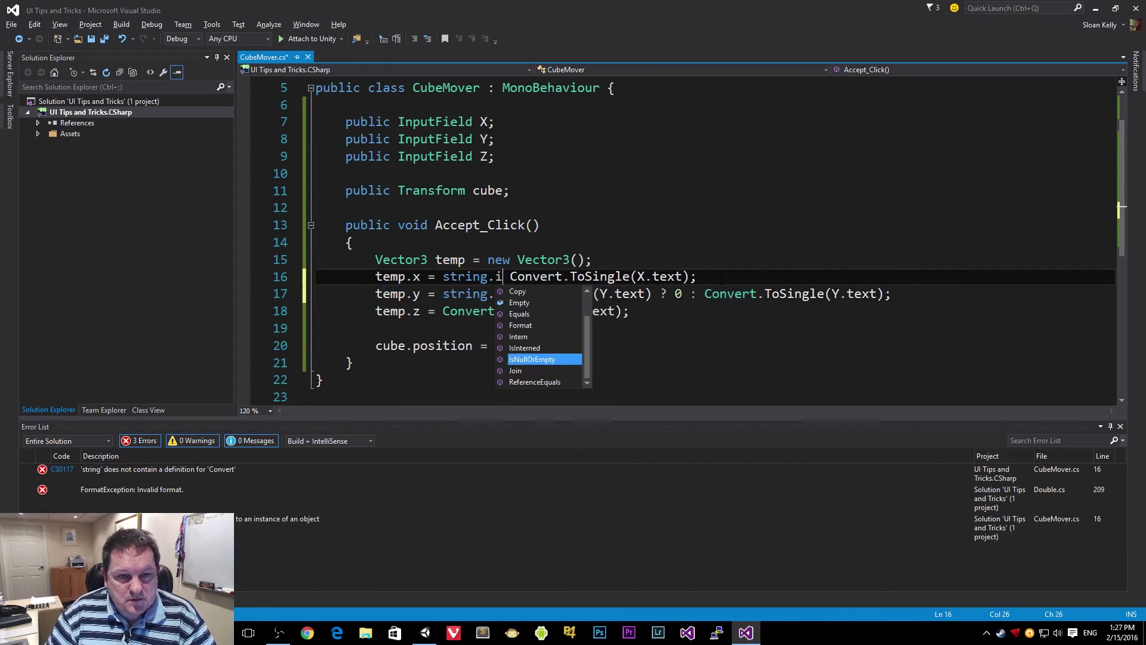
key(Tab)
text(()
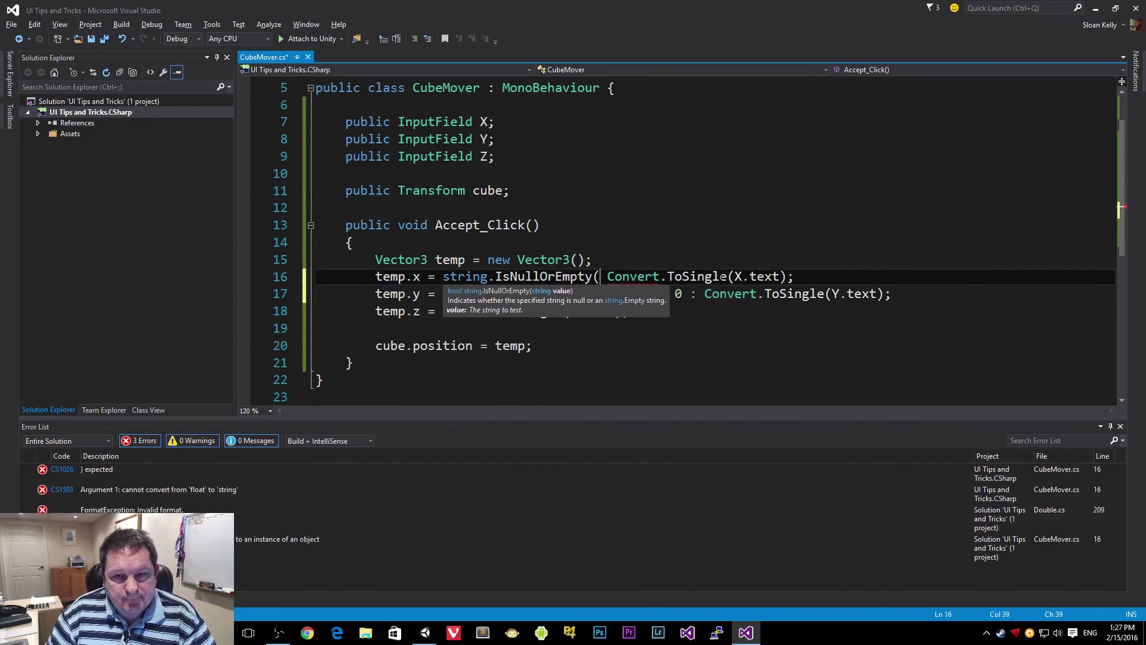
text(X.text)
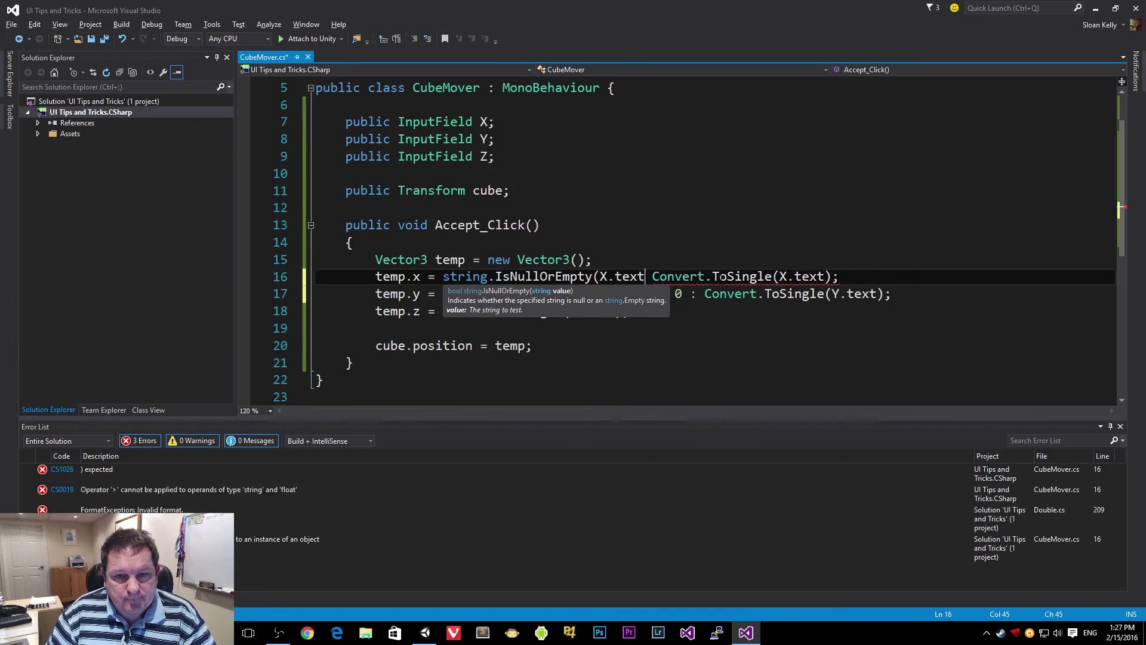
text() ? 0 :)
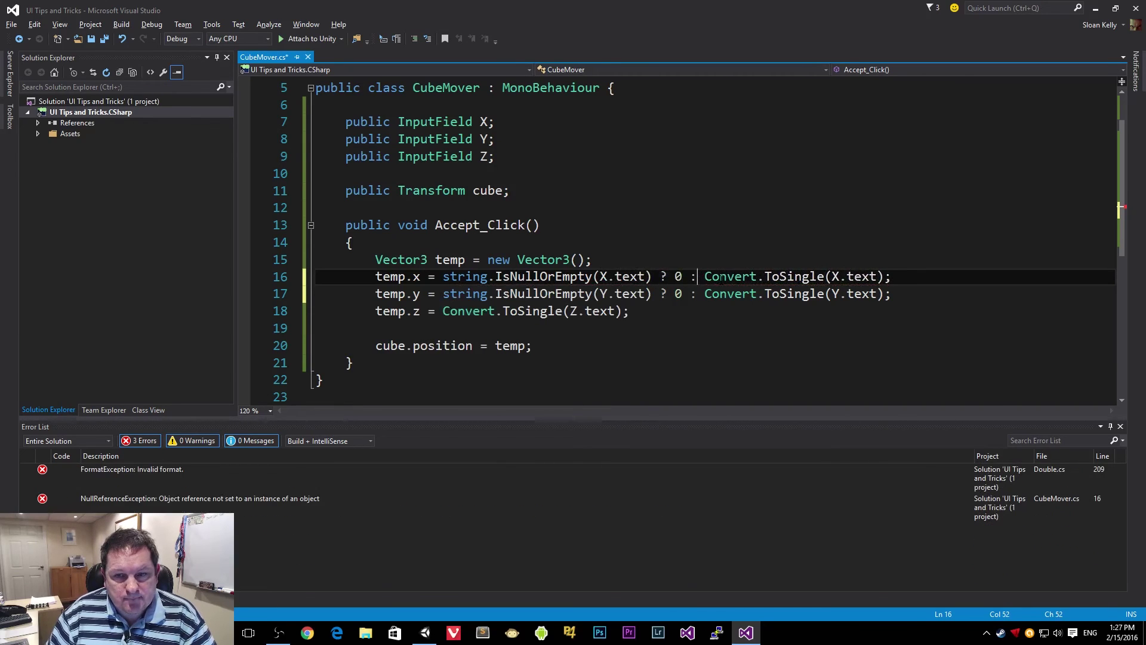
Step: Add the 'string.IsNullOrEmpty(Z.text) ? 0 :' fallback to temp.z
key(Down)
key(Down)
key(Home)
key(ctrl+Right)
key(ctrl+Right)
key(ctrl+Right)
key(ctrl+Right)
text(string.)
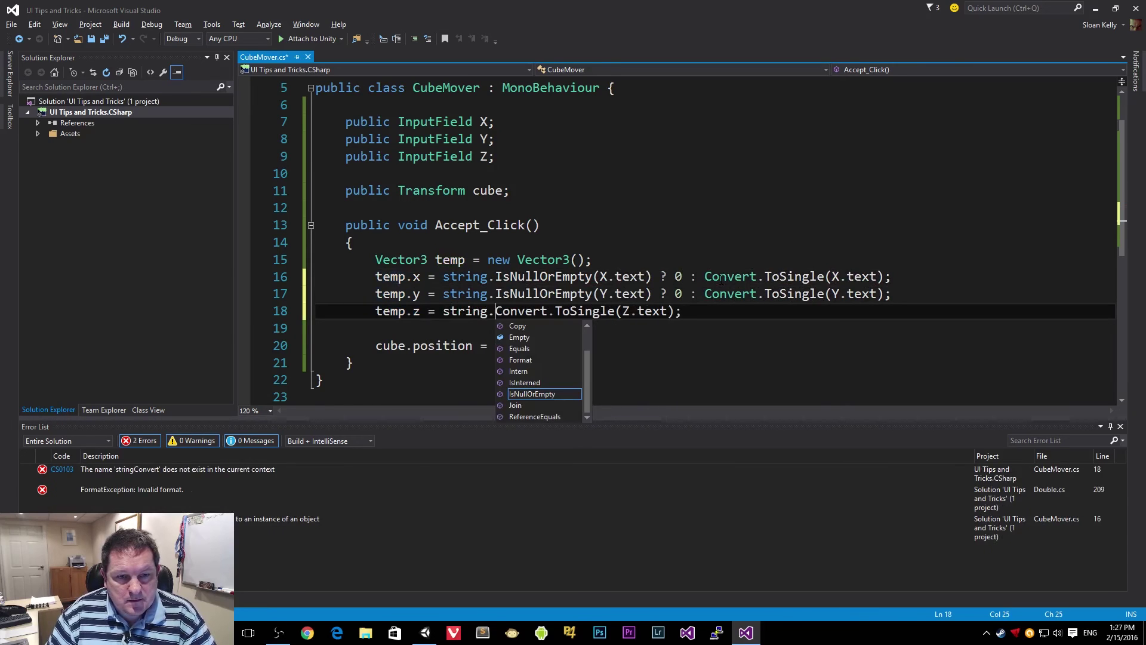
text(IsNullOrEmpty)
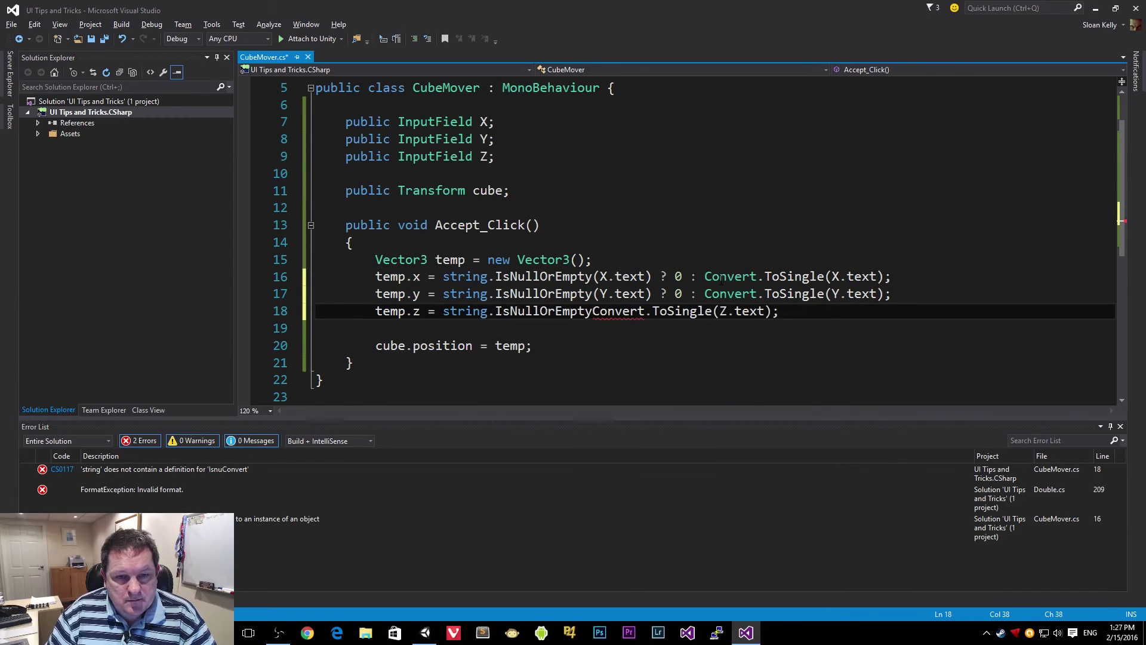
text((Z.t)
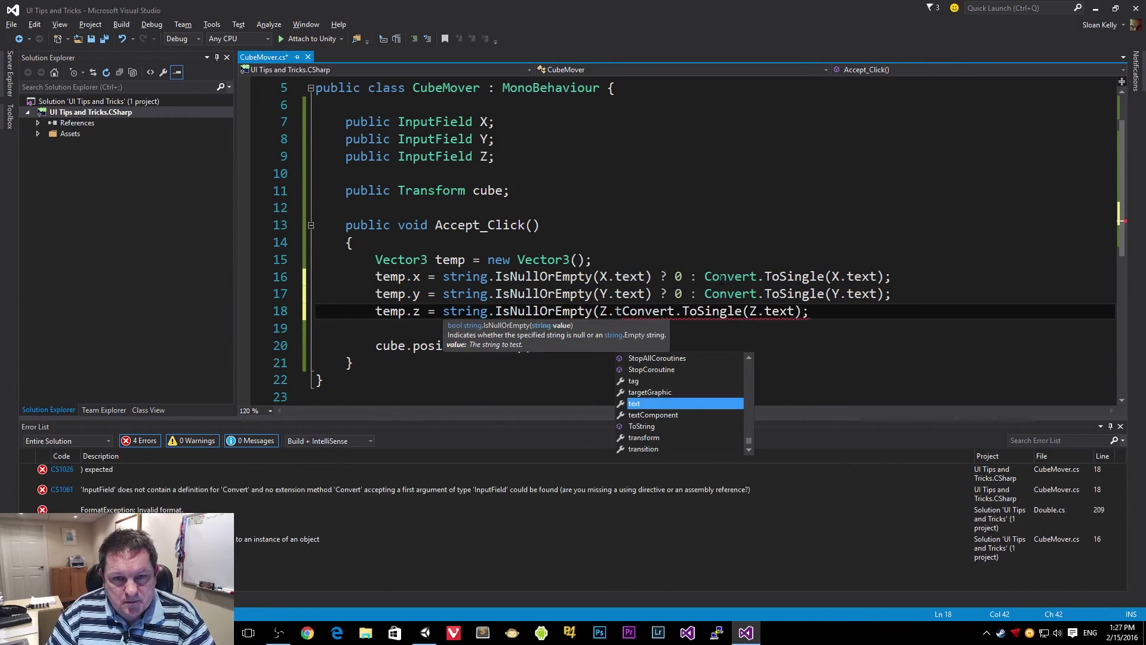
text(ext) ? )
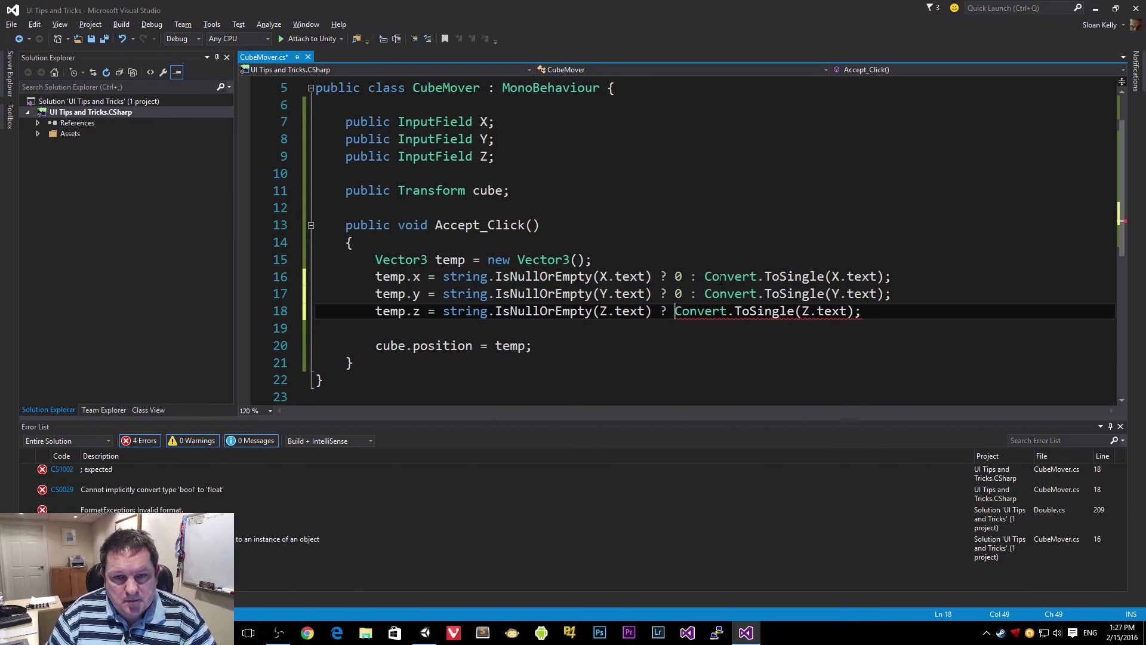
text(0 :)
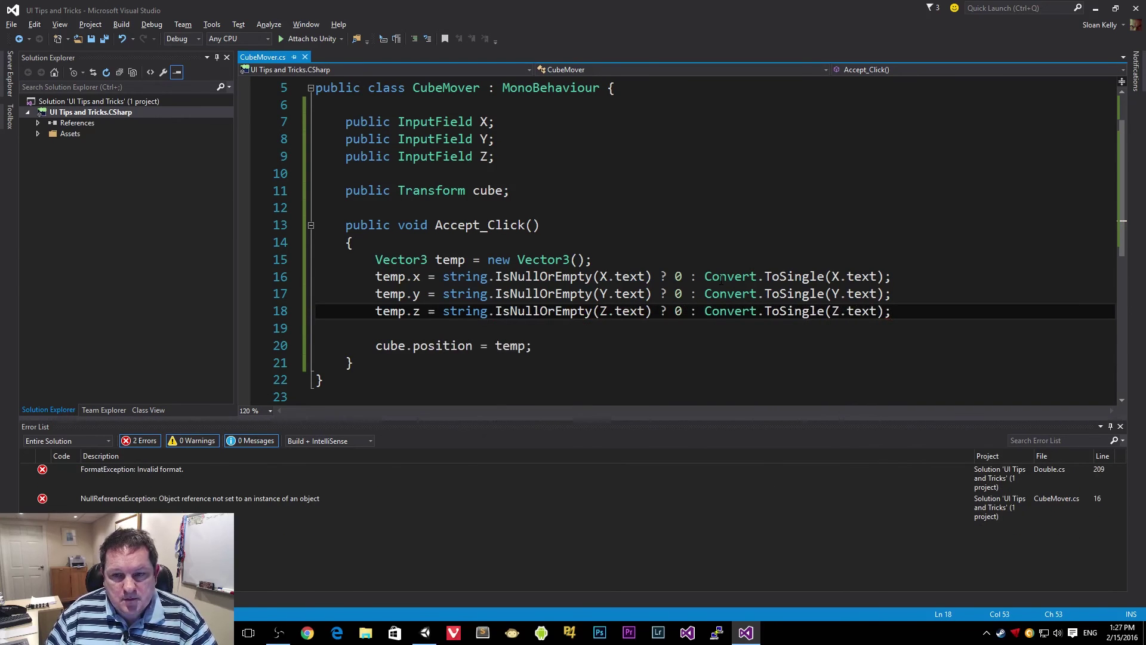
key(Left)
key(Left)
key(Left)
key(Left)
key(Left)
key(Left)
key(Left)
key(Left)
key(Left)
key(Left)
key(Left)
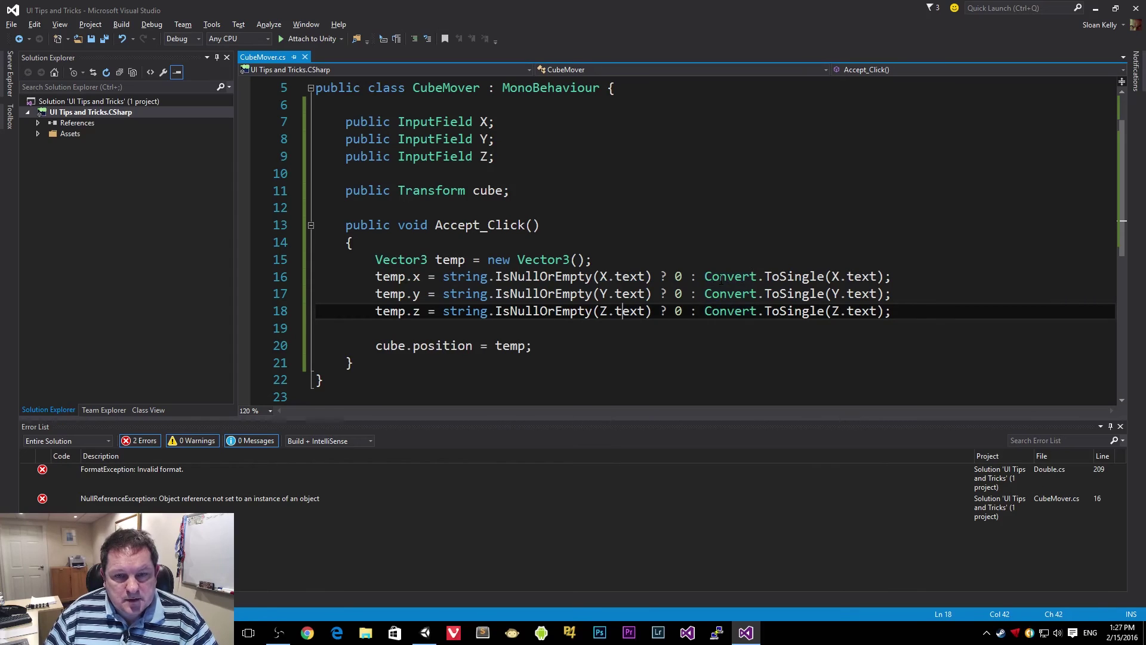
Step: Review the zero defaults and X.text conversion across the three lines, then return to Unity
click(816, 311)
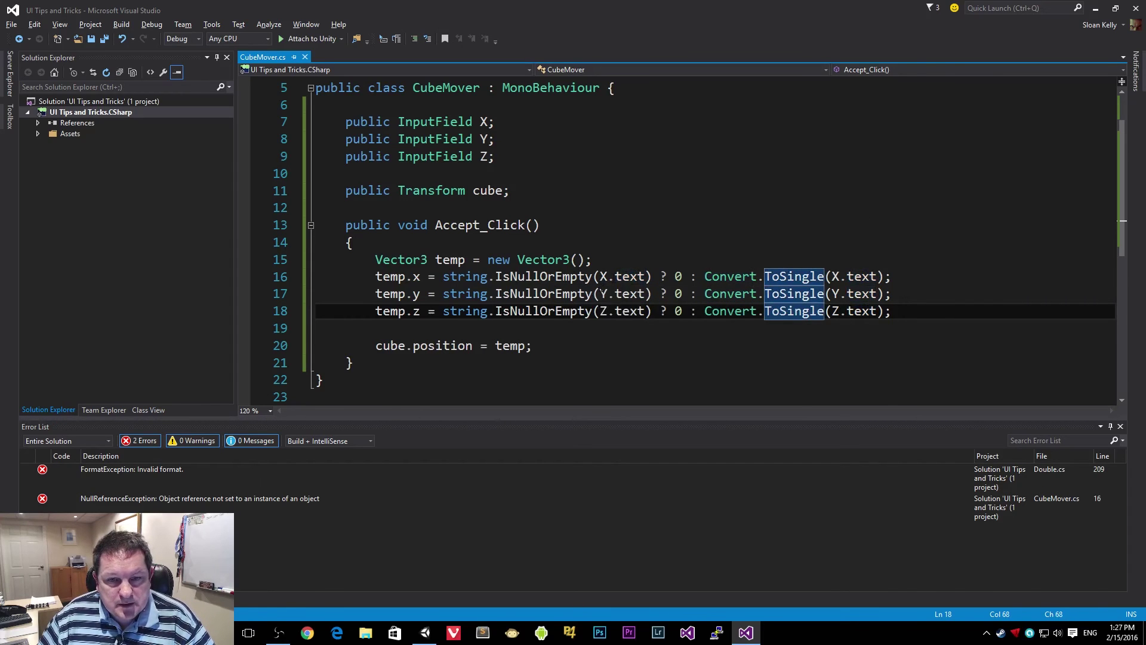
drag(675, 276, 674, 311)
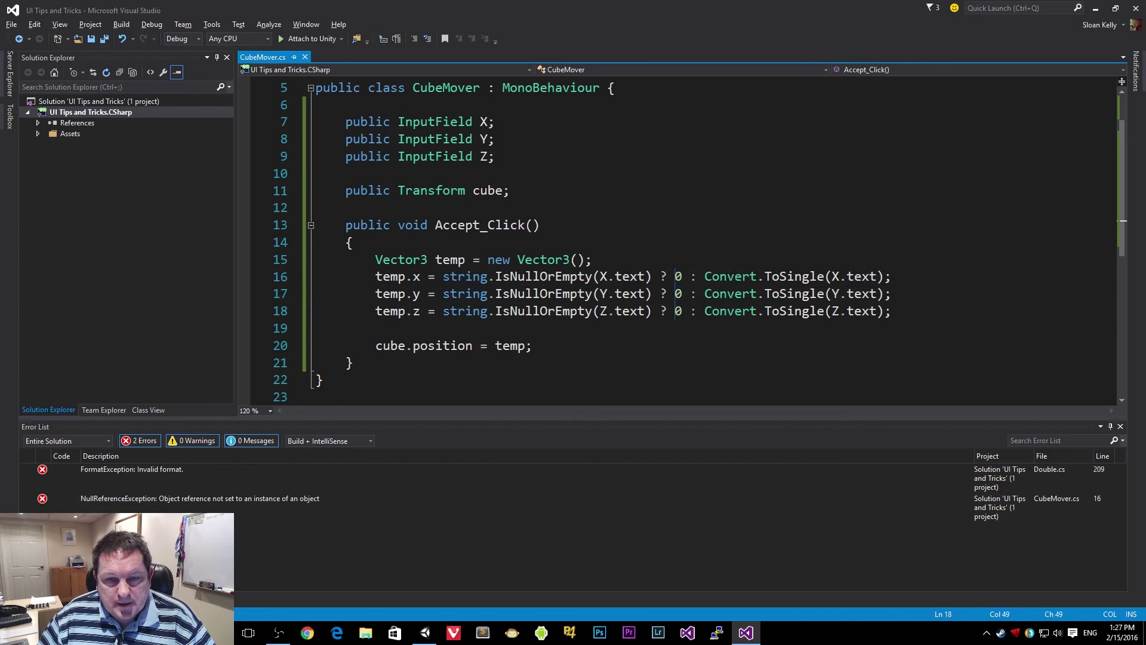
click(677, 277)
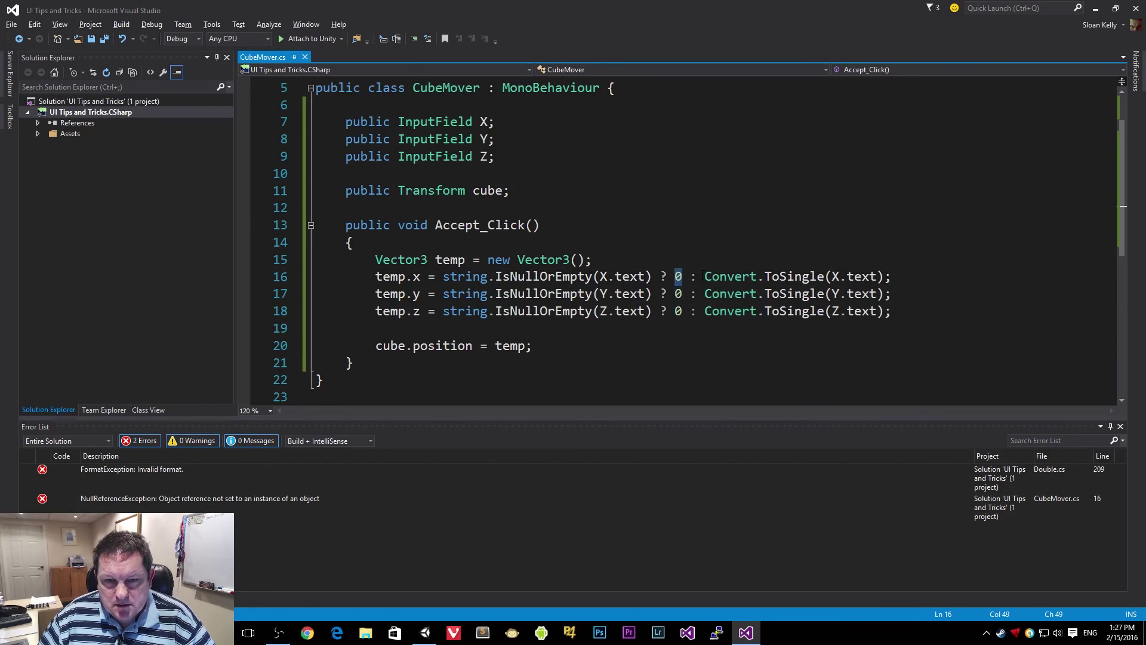
drag(705, 276, 890, 277)
click(892, 276)
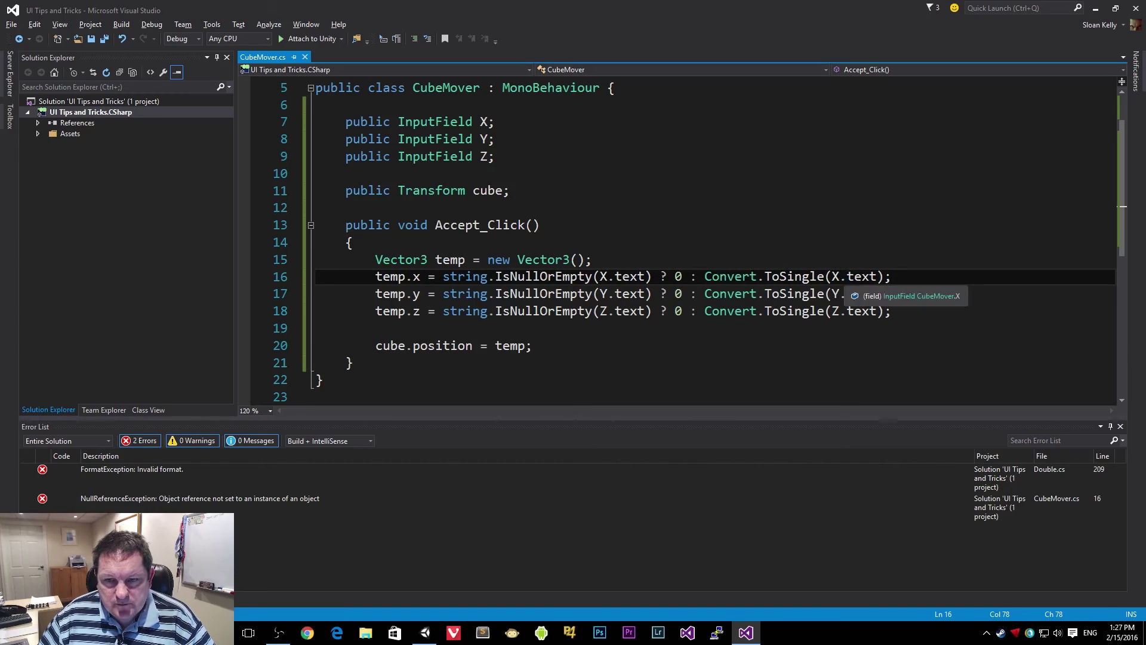
click(863, 277)
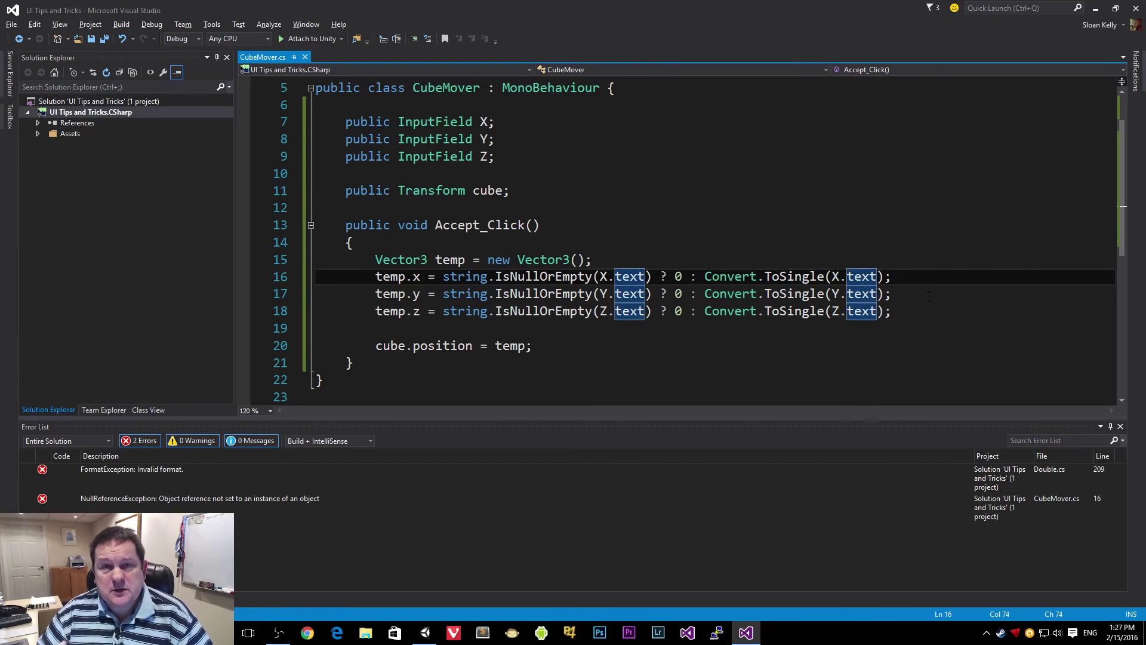
key(alt+Tab)
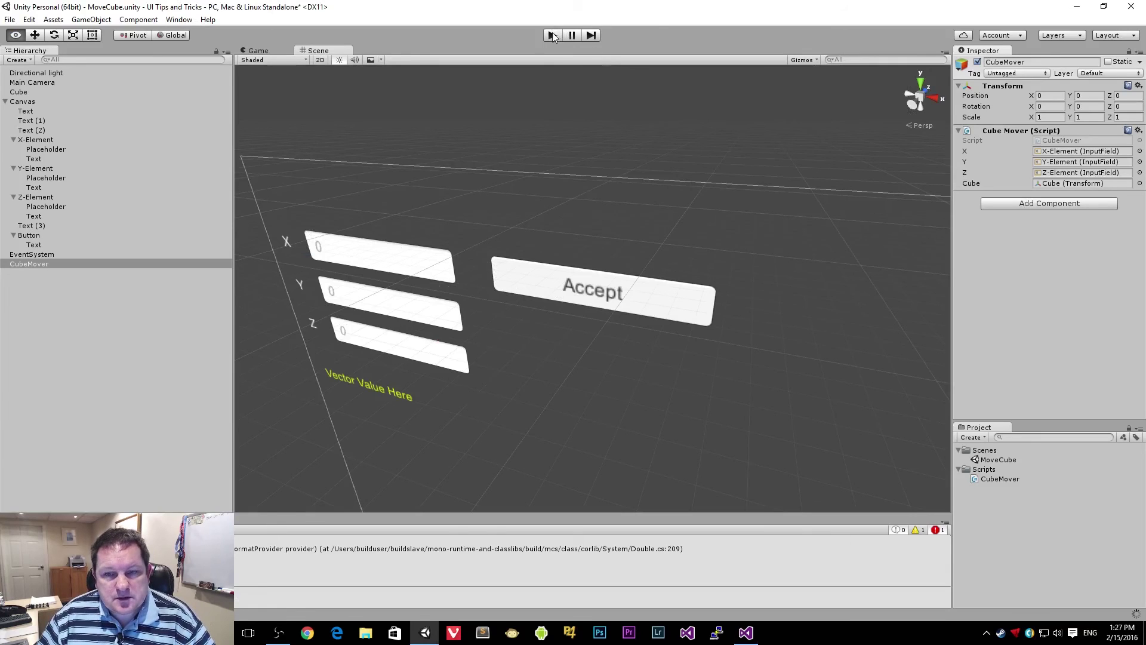
Step: Play the scene with only Y = 5, press Accept to raise the cube, then stop
click(553, 36)
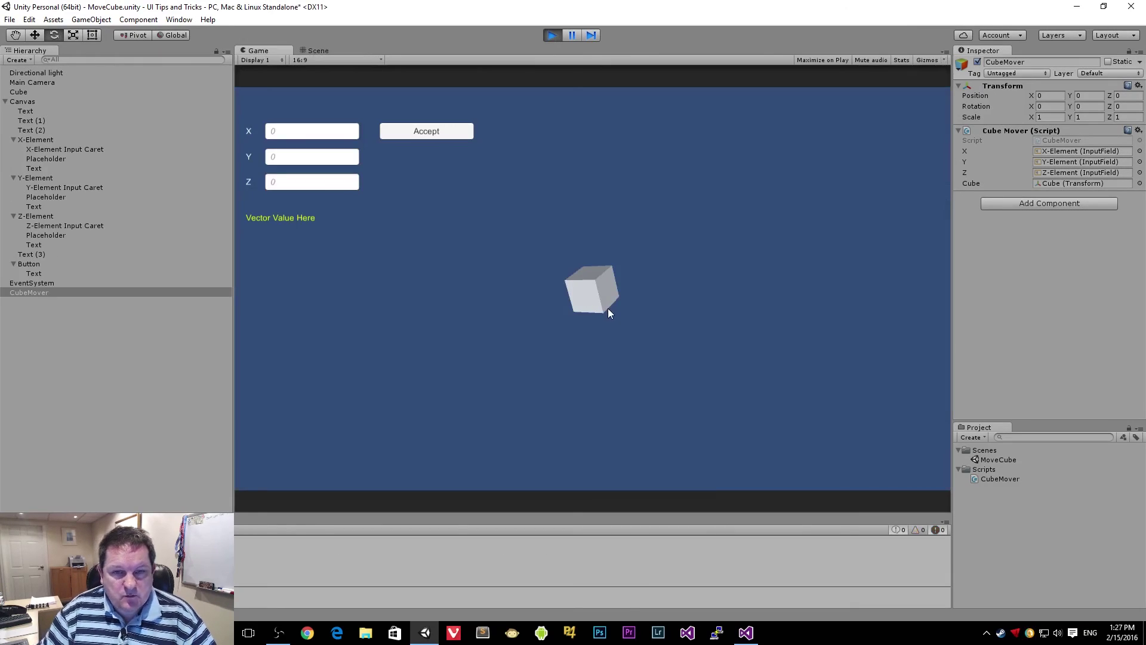
click(320, 158)
text(5)
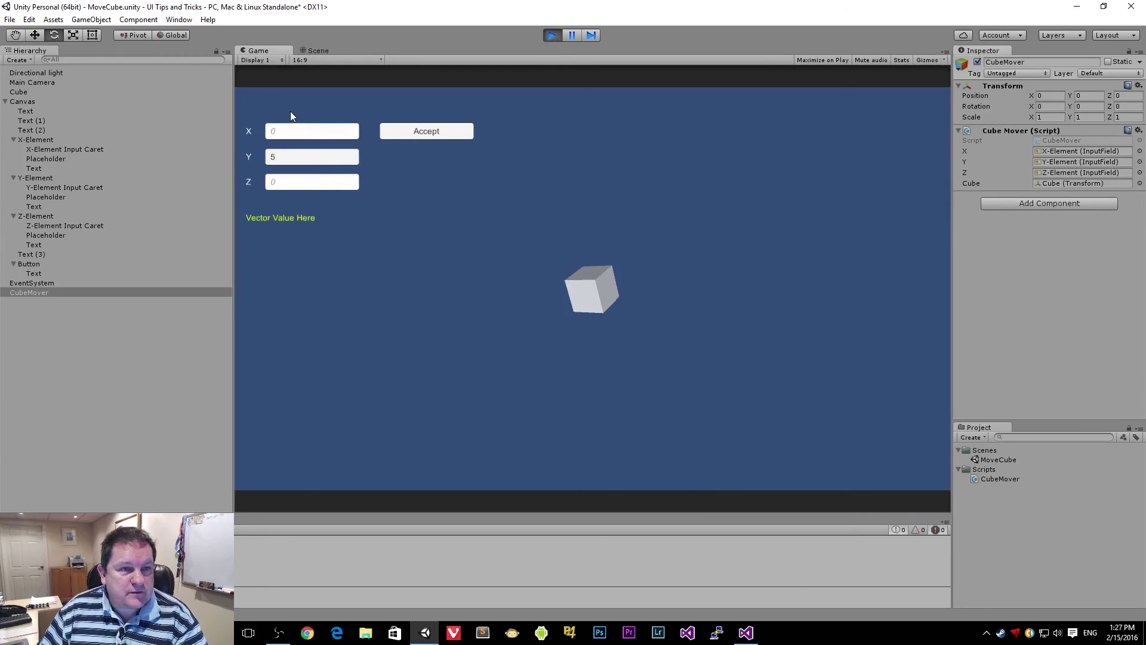
click(443, 132)
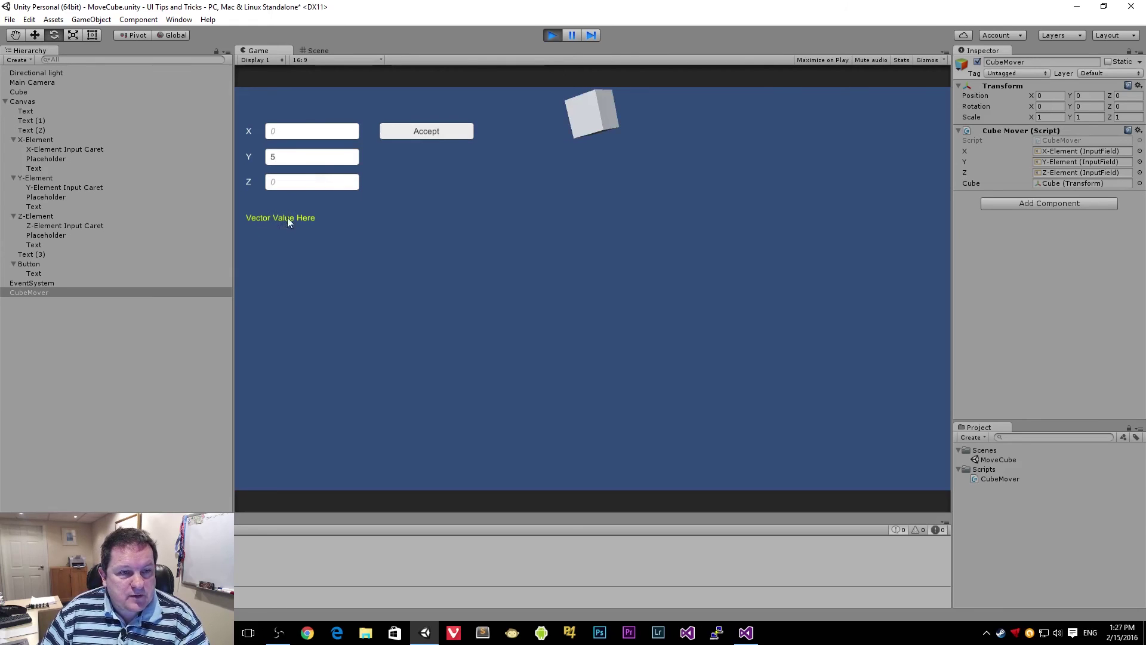
click(552, 35)
Step: Declare 'public Text vectorOut;' below the Z field in CubeMover
key(alt+Tab)
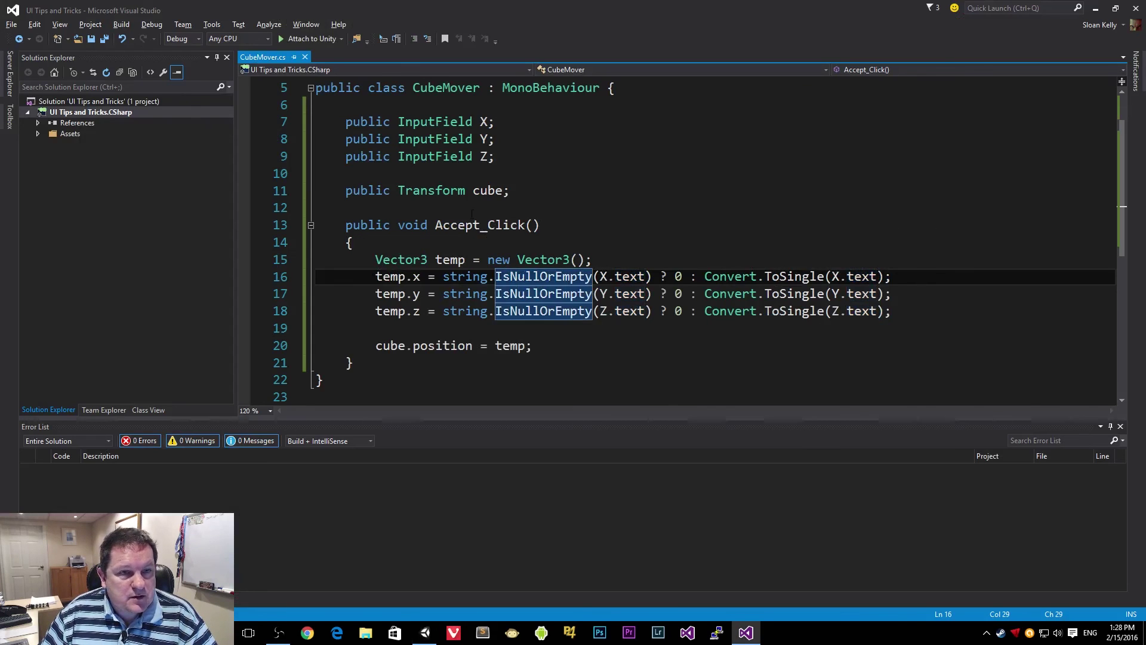
click(621, 156)
key(Return)
key(Return)
text(public Text )
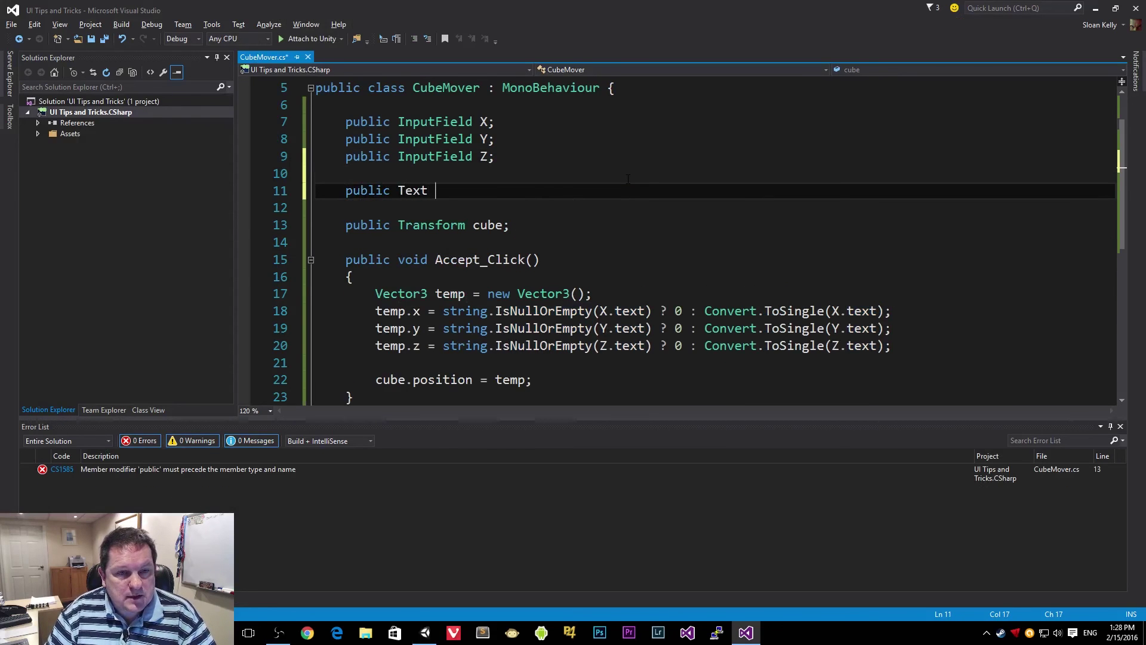
text(vectorOut;)
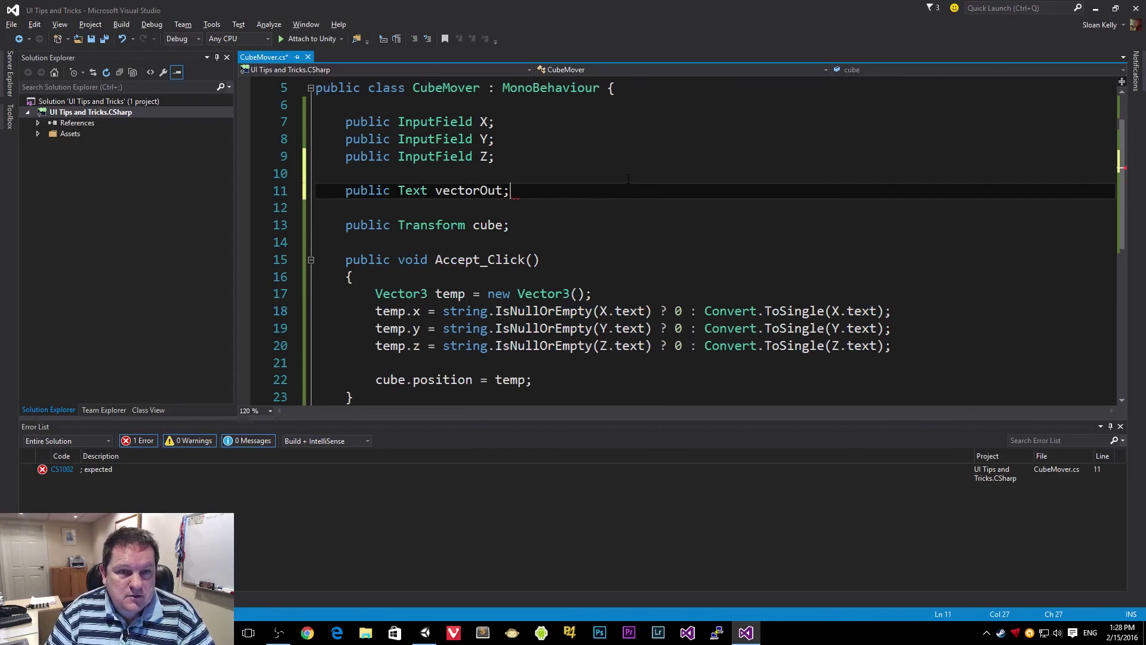
Step: Add 'vectorOut.text = temp.ToString();' after the z calculation in Accept_Click
key(Down)
key(Down)
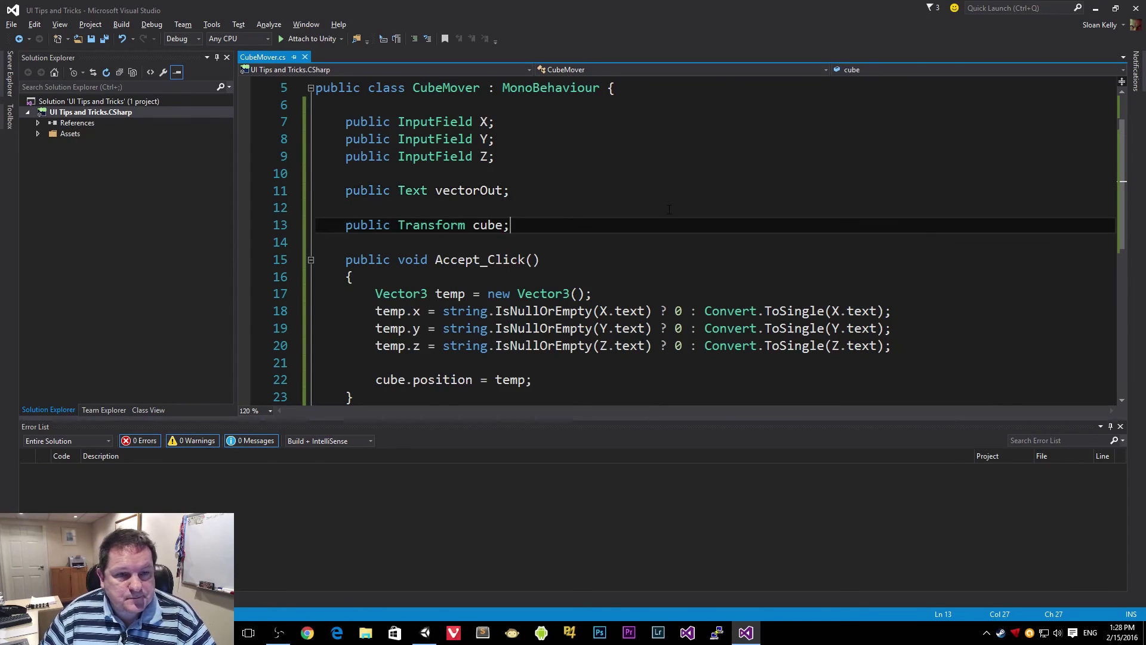
key(Down)
key(Down)
key(Down)
key(Down)
key(Down)
key(Down)
key(Down)
key(Down)
key(Return)
key(Up)
text(ve)
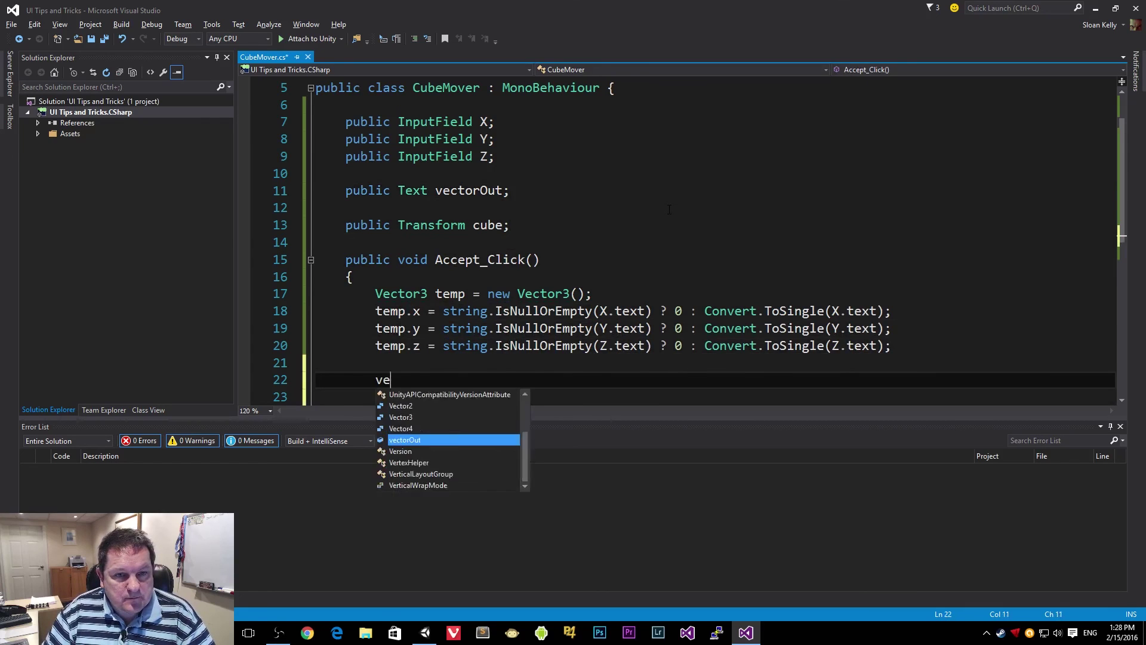
text(ctorOut.text = temp.tos)
key(Tab)
text(();)
Step: Review the new vectorOut declaration and assignment, then switch to Unity
scroll(662, 207, down, 3)
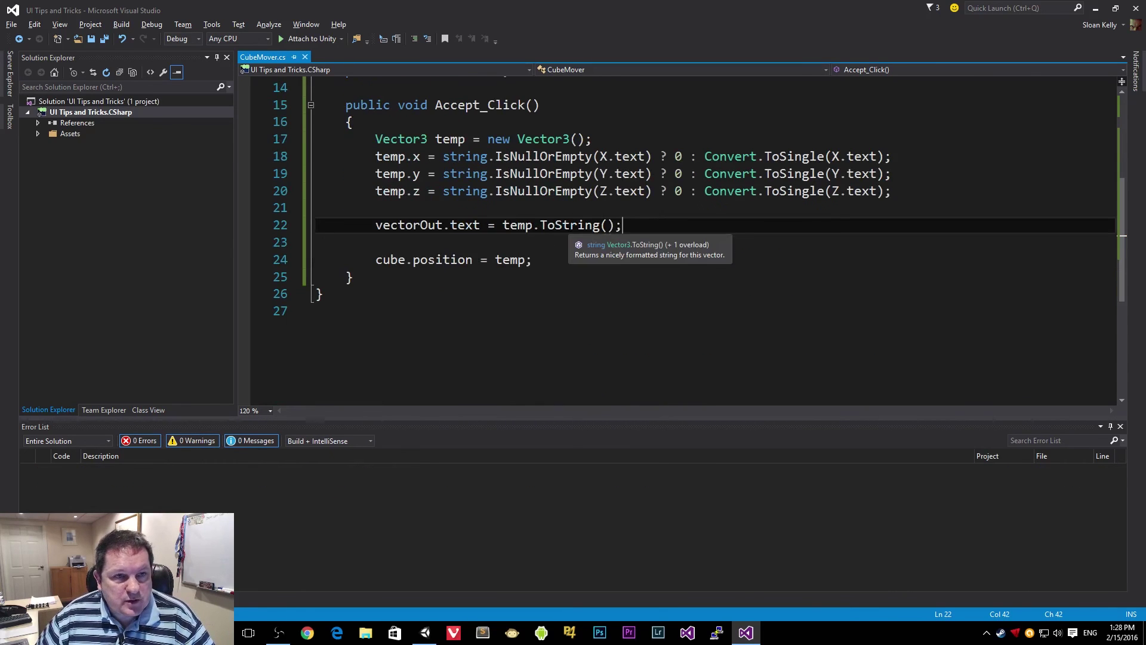
key(alt+Tab)
key(alt+shift+Tab)
scroll(430, 188, up, 2)
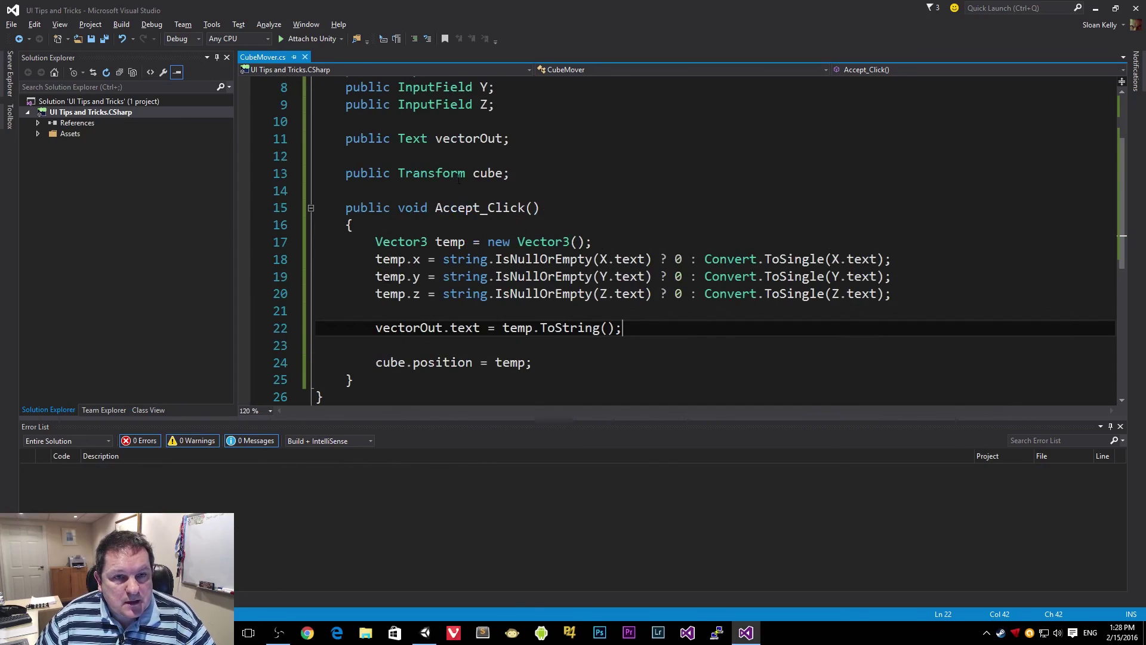
drag(339, 130, 524, 141)
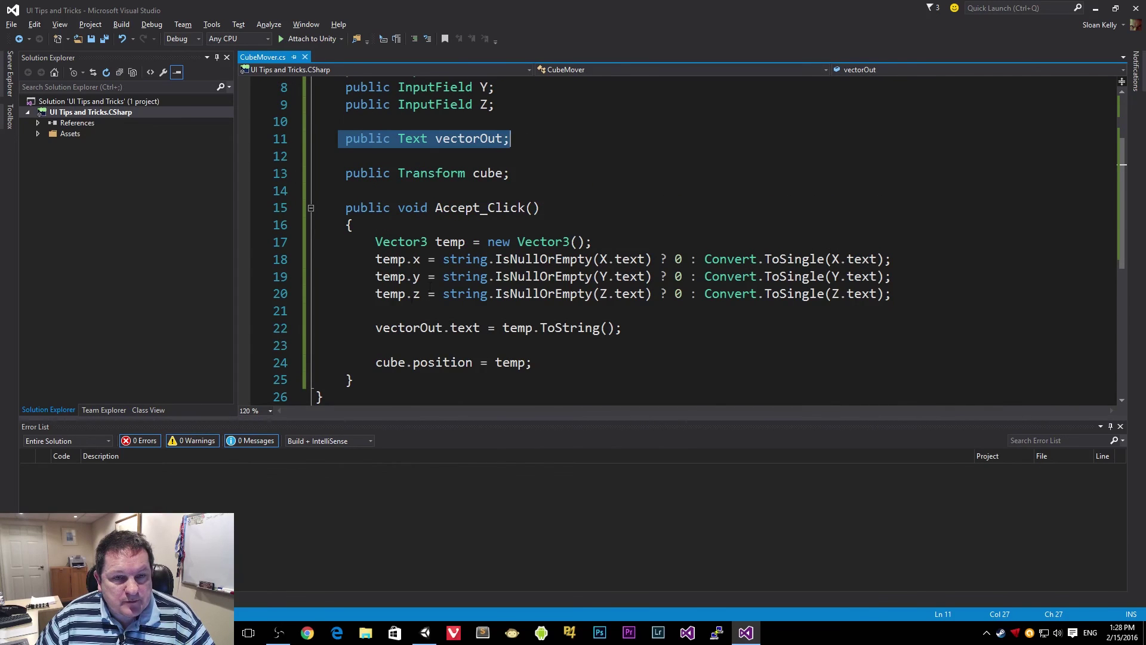
drag(370, 327, 627, 328)
key(alt+Tab)
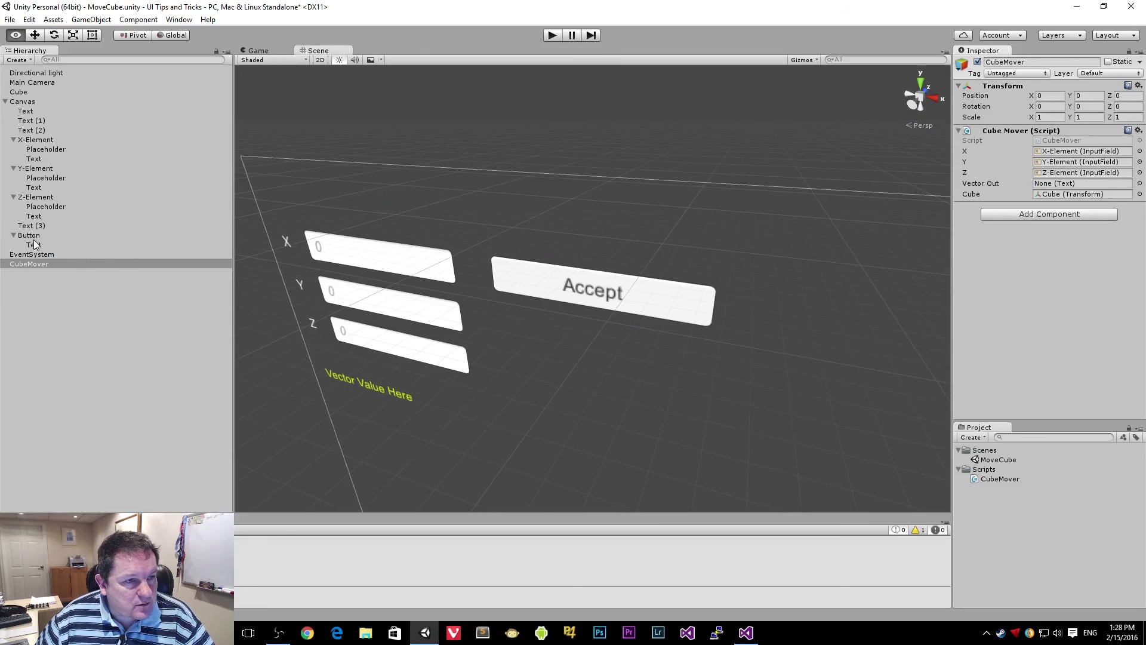
Step: Rename the Text (3) label to 'Output field' and assign it to CubeMover's Vector Out slot
click(31, 130)
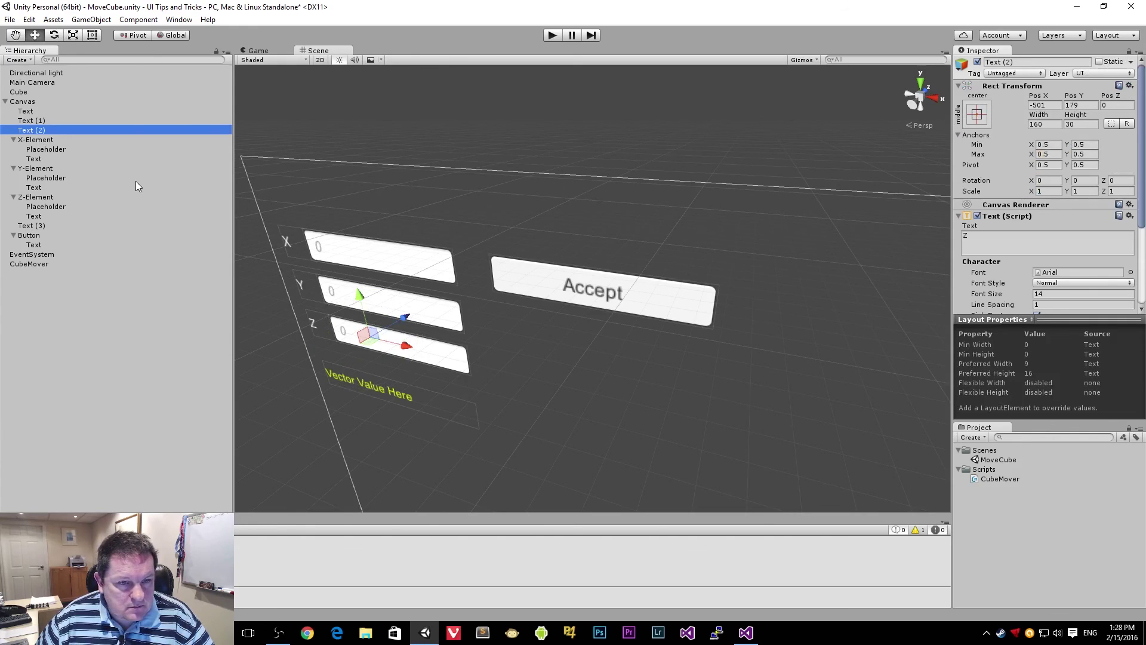
click(41, 121)
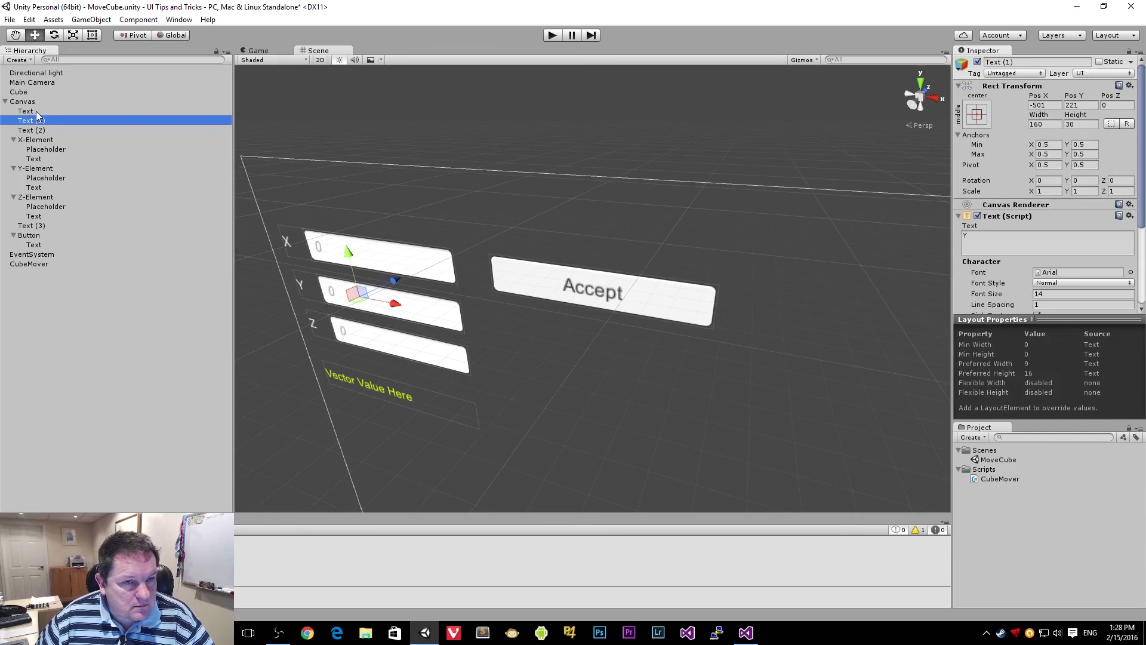
click(37, 113)
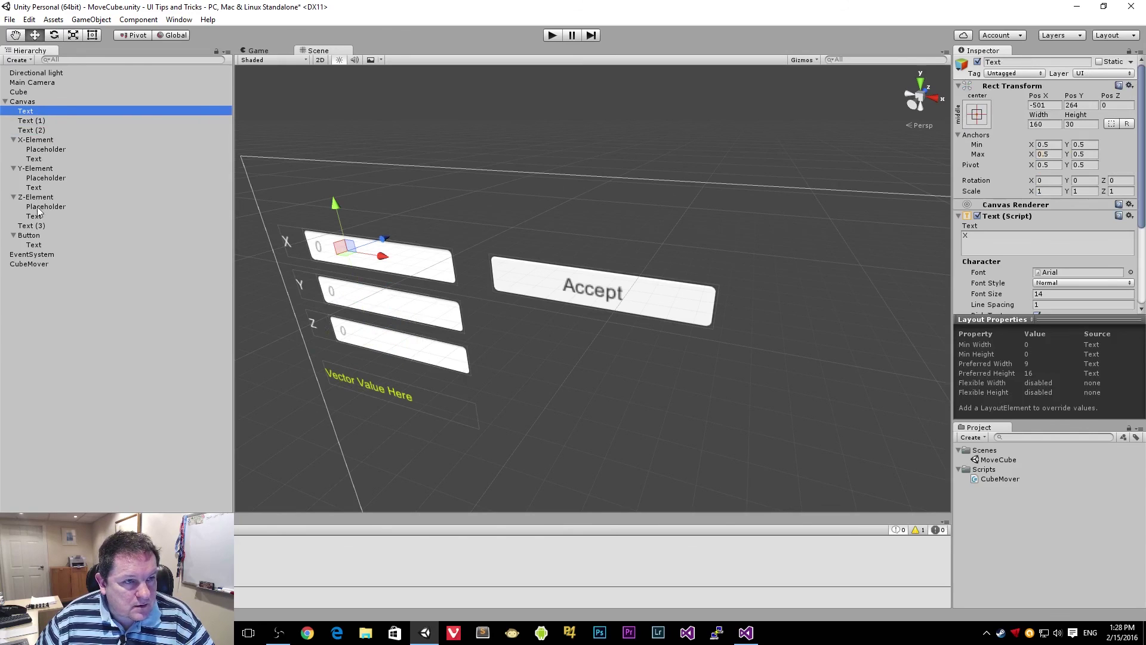
click(37, 226)
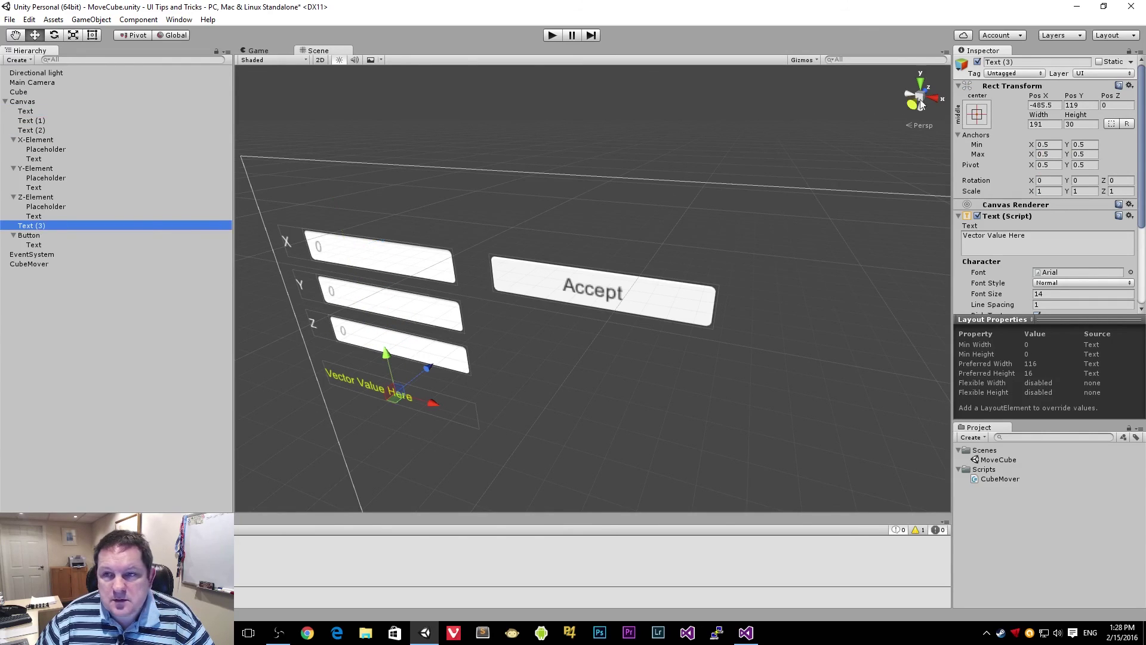
click(1020, 62)
text(Outpu)
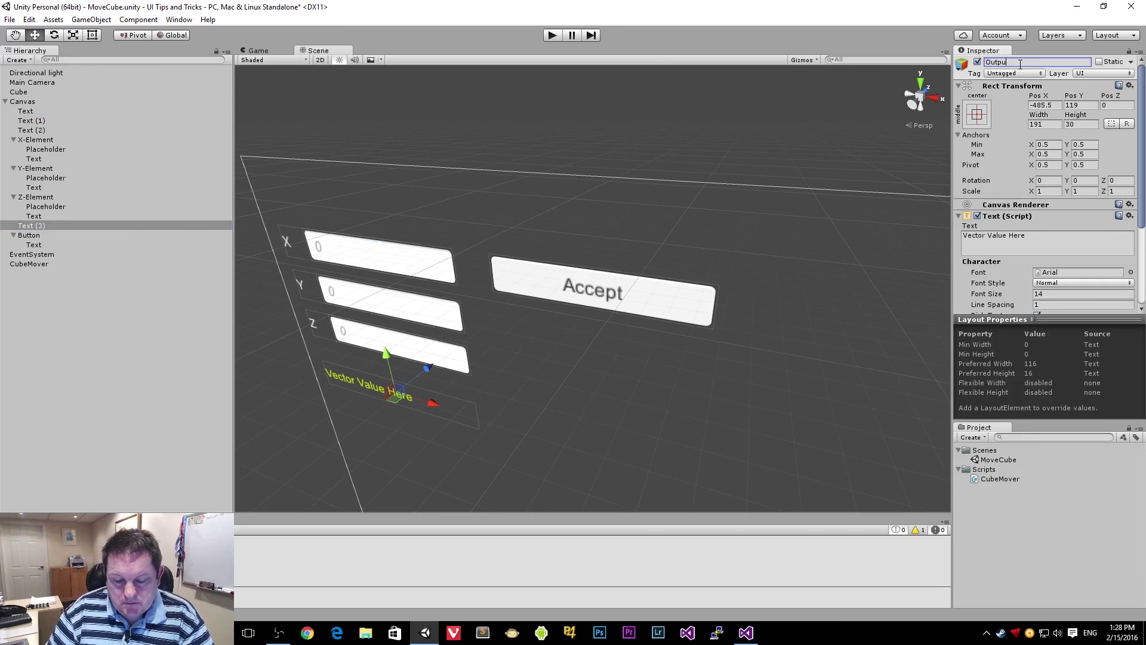
text(t field)
key(Return)
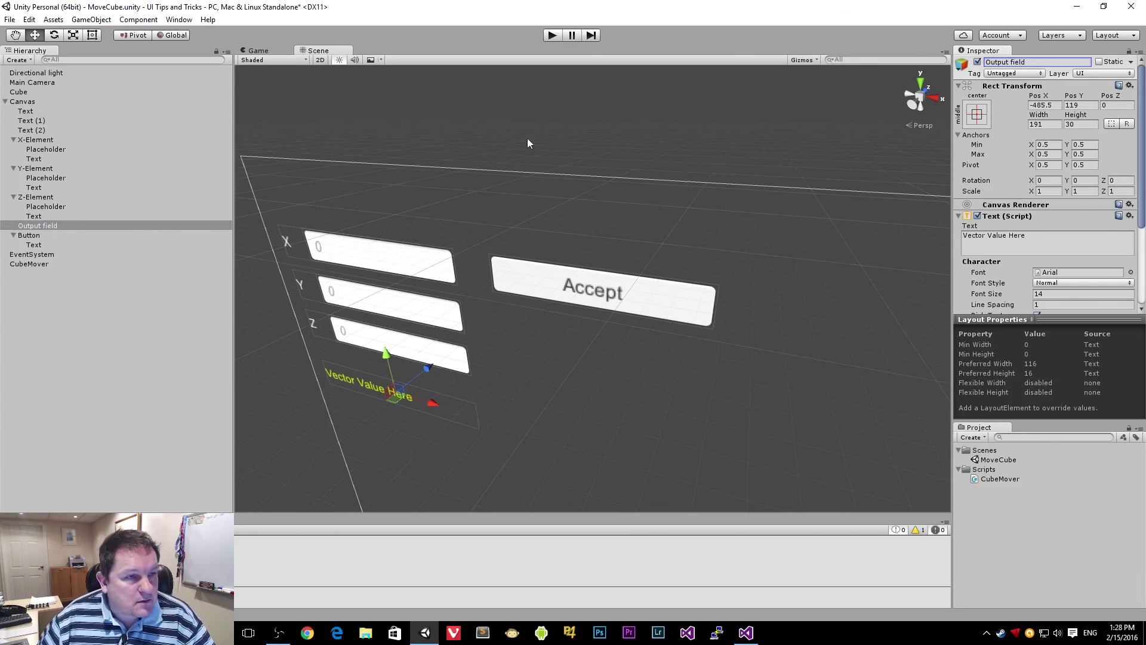
click(41, 264)
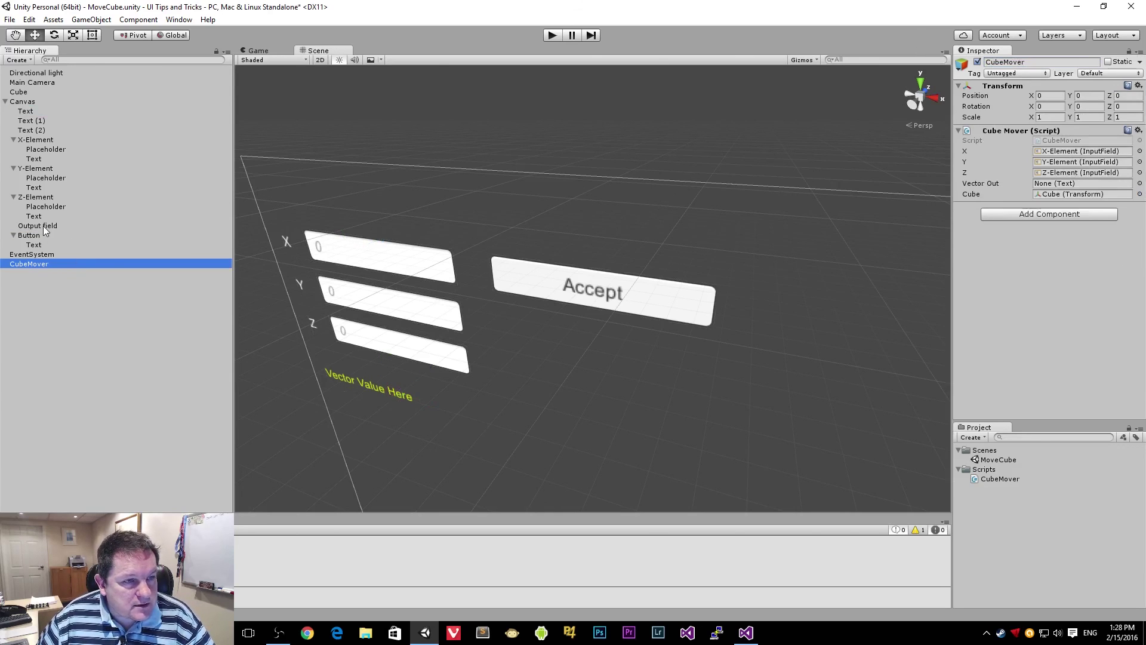
drag(45, 230, 1056, 185)
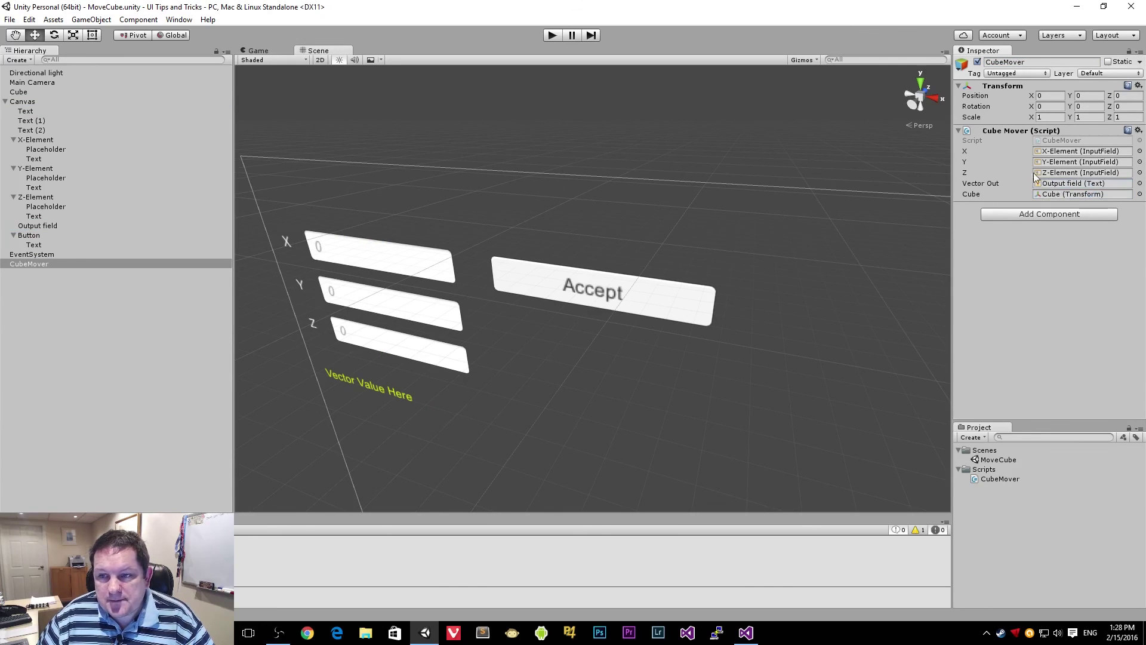
Step: Play the scene, enter Y = 3 and Accept so the label shows (0.0, 3.0, 0.0)
click(555, 35)
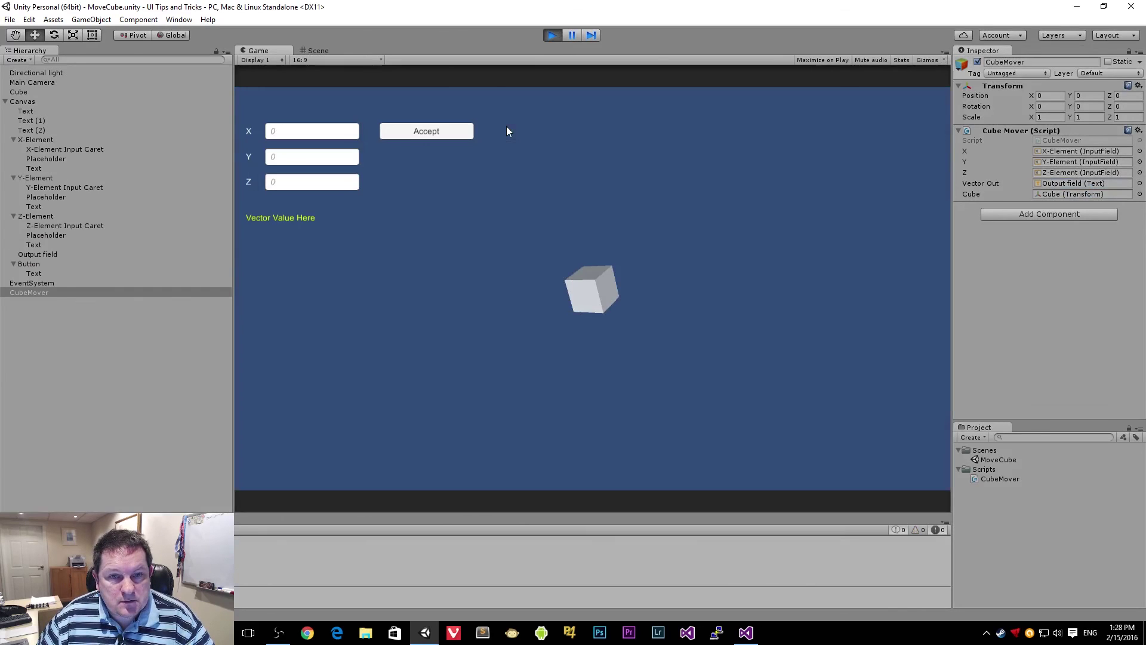
click(309, 157)
text(3)
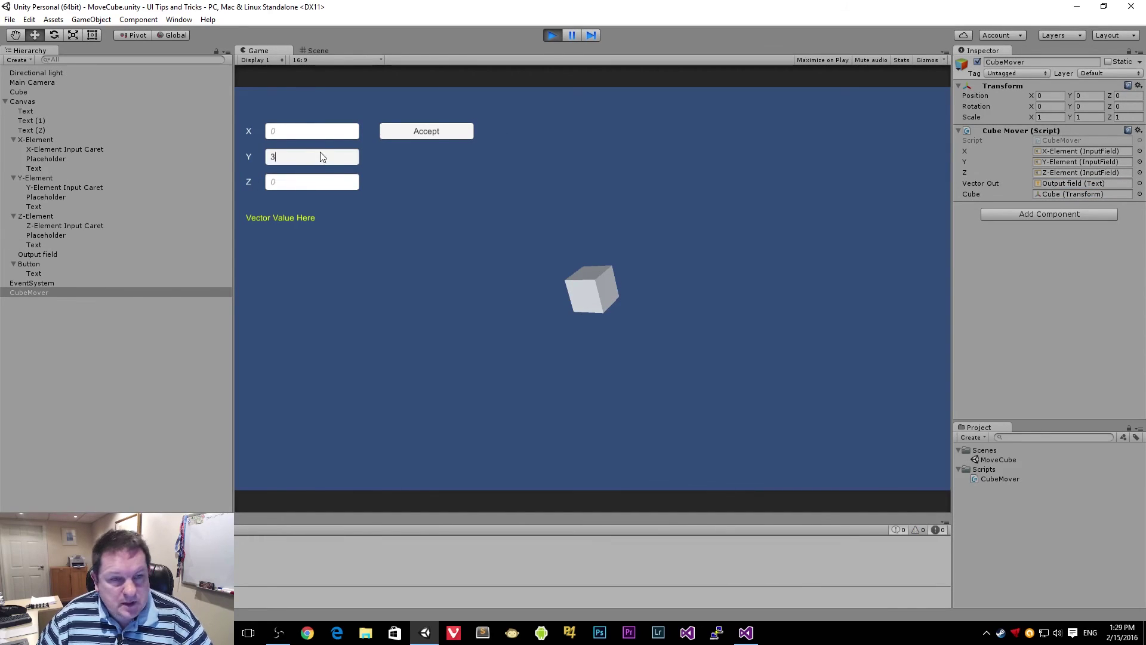
click(437, 131)
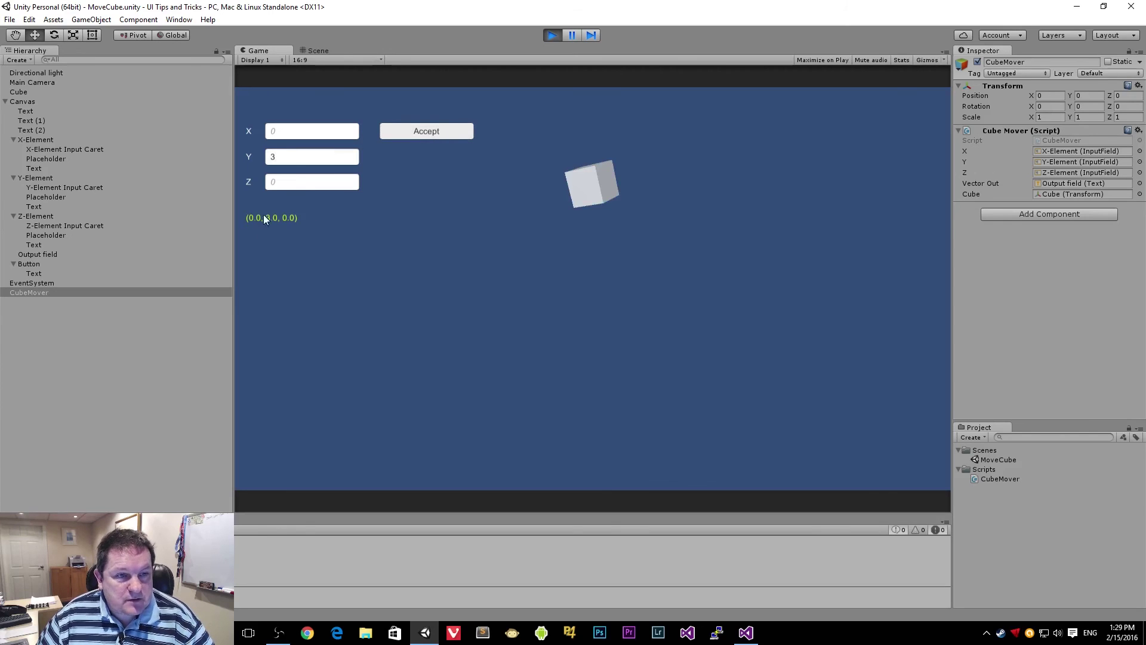